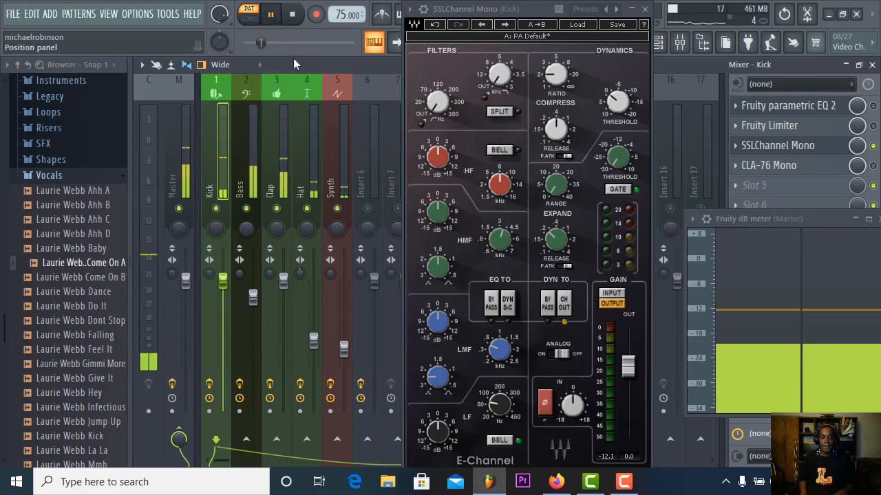
Step: Stop playback and try the filter Split and high-frequency Bell switches on the kick's channel strip
{"action": "left_click", "coordinate": [292, 20]}
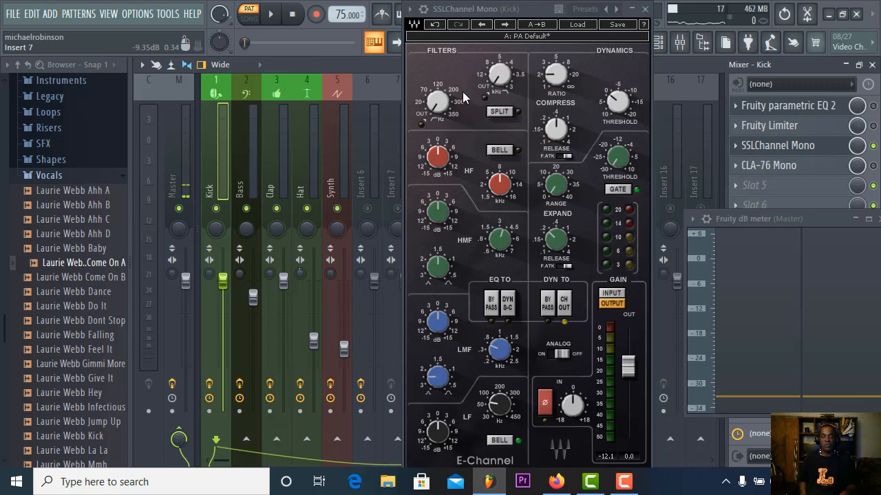
{"action": "left_click", "coordinate": [498, 112]}
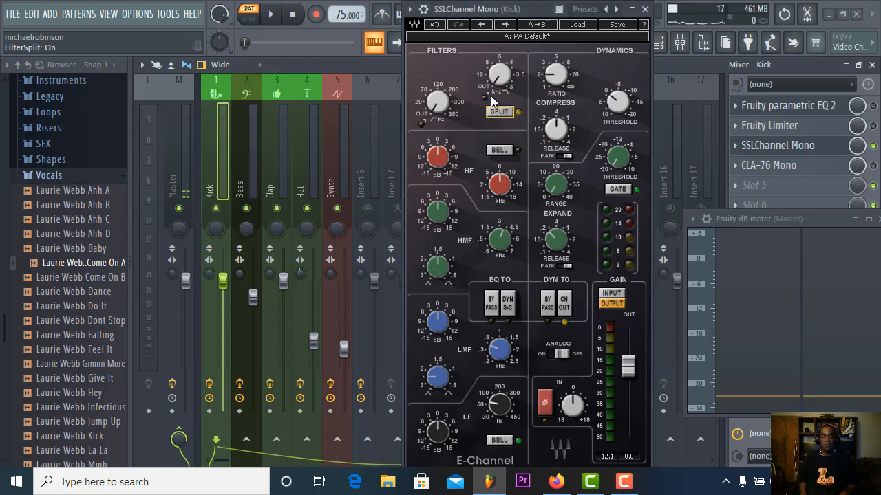
{"action": "left_click", "coordinate": [499, 151]}
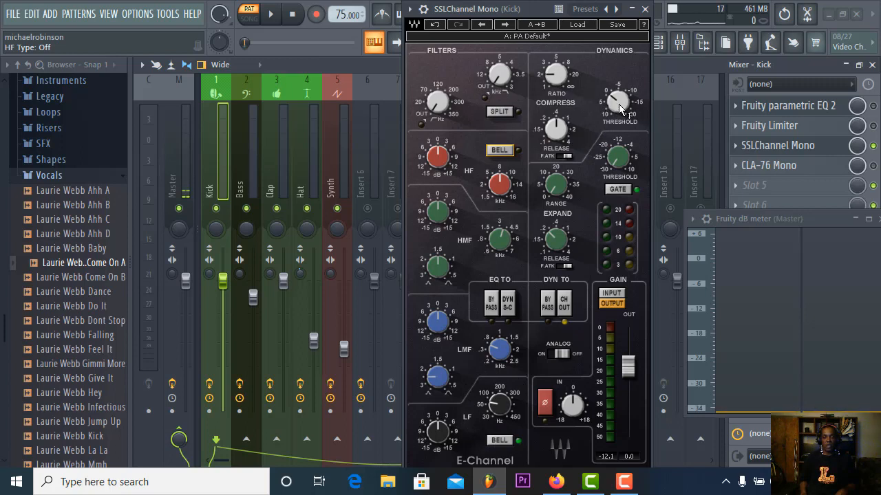
Step: Switch the kick channel strip's dynamics section from Gate to expander mode
{"action": "mouse_move", "coordinate": [558, 130]}
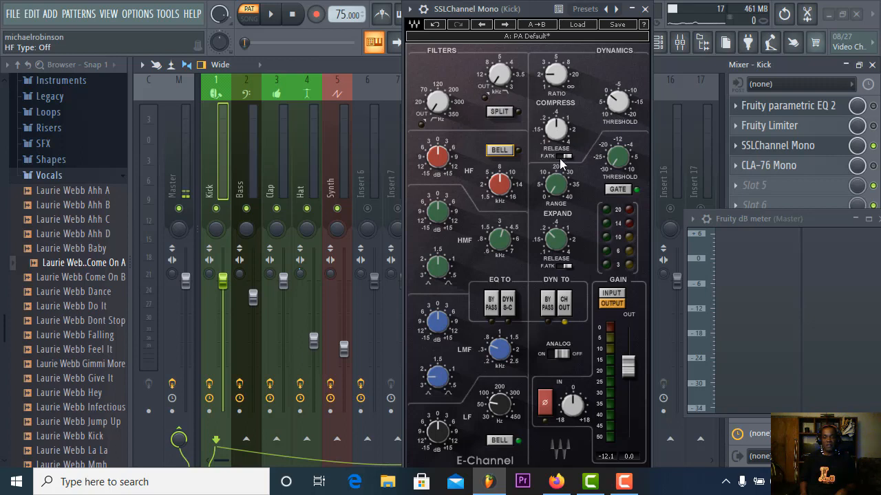
{"action": "left_click", "coordinate": [615, 191]}
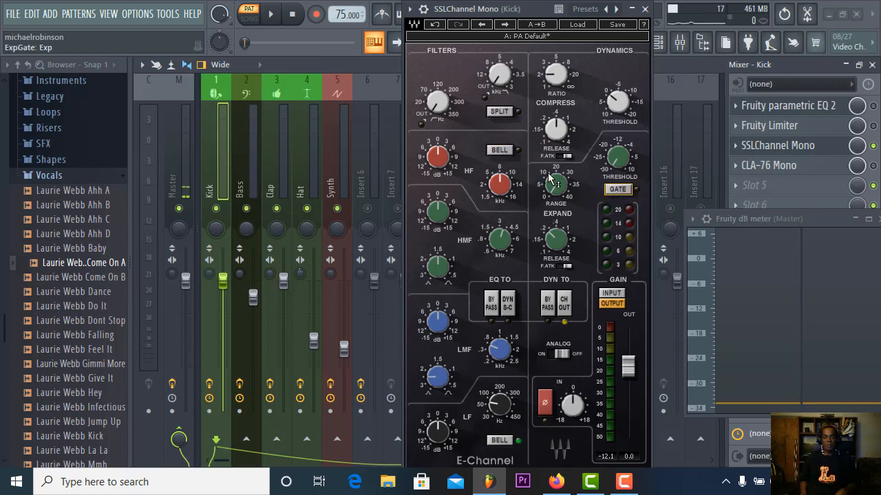
{"action": "left_click", "coordinate": [616, 190]}
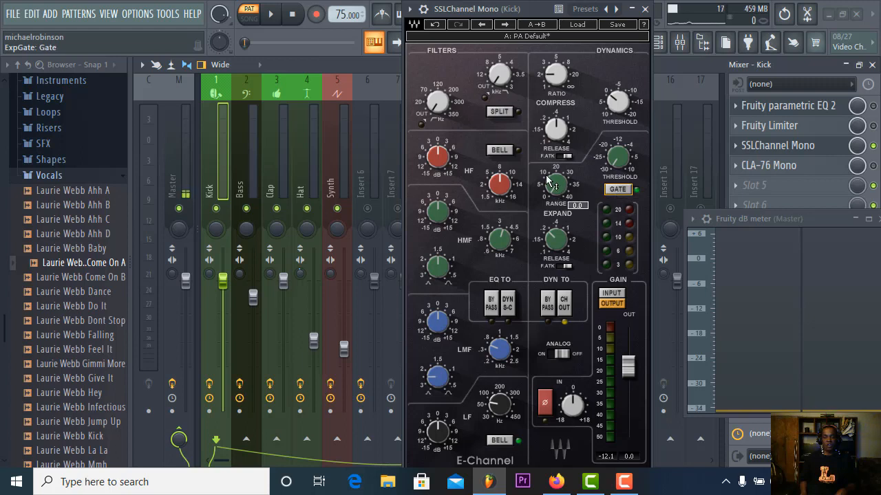
{"action": "mouse_move", "coordinate": [550, 190]}
{"action": "left_click", "coordinate": [614, 191]}
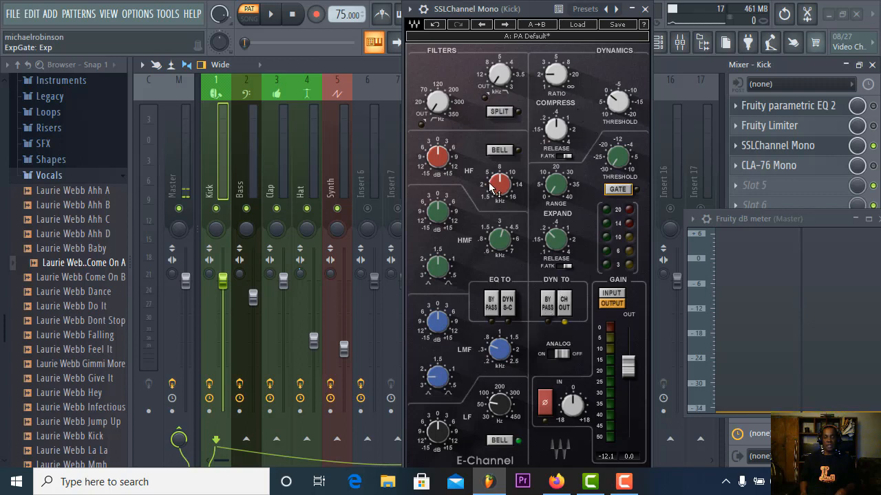
{"action": "mouse_move", "coordinate": [492, 187]}
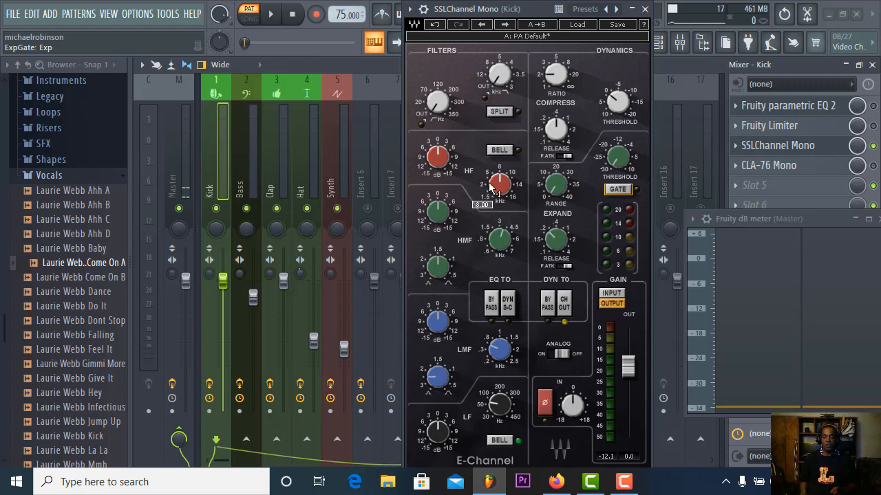
Step: Try analog mode and a -5.1 dB input level with input metering, restoring analog off, -0.1 dB input and output metering
{"action": "left_click", "coordinate": [568, 353]}
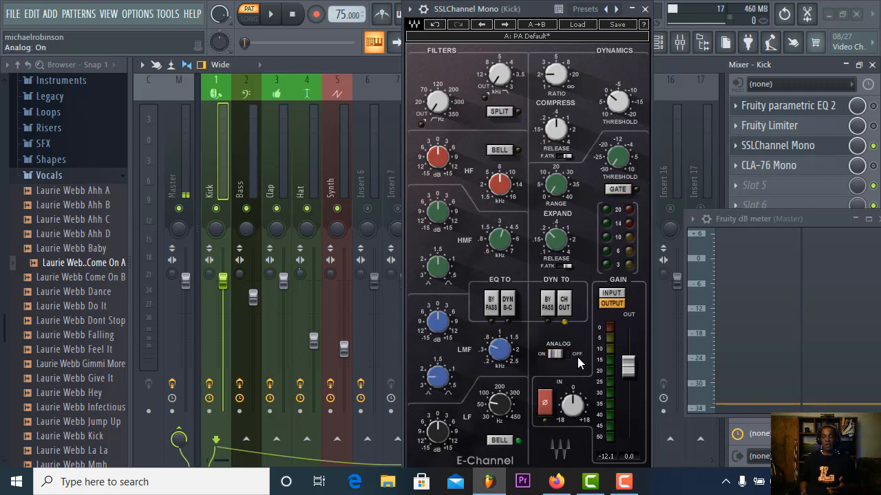
{"action": "left_click", "coordinate": [568, 358]}
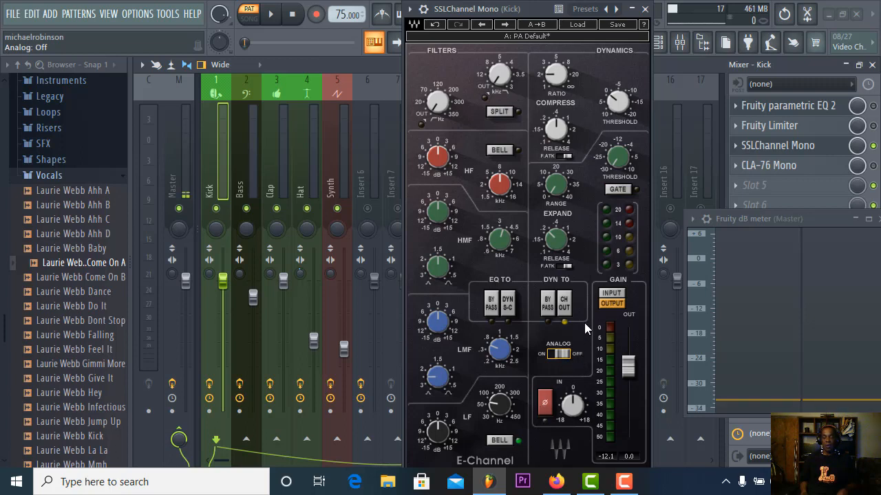
{"action": "left_click", "coordinate": [611, 294]}
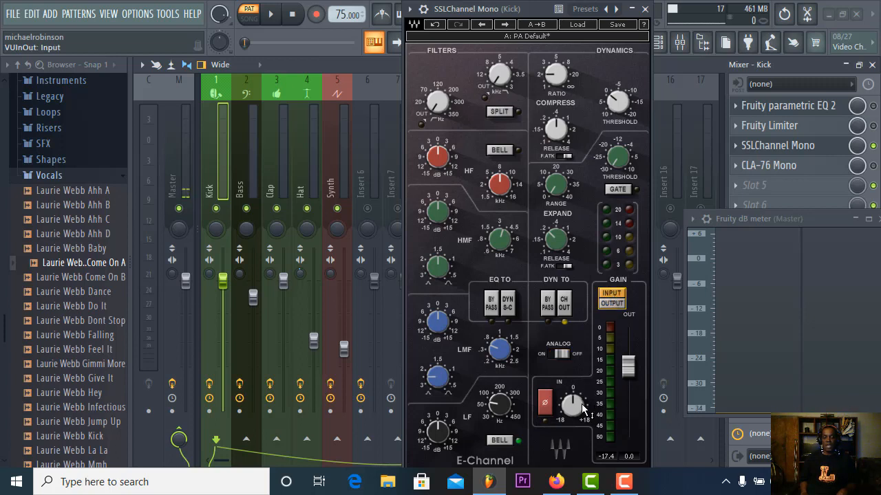
{"action": "left_click_drag", "start_coordinate": [573, 407], "coordinate": [573, 413]}
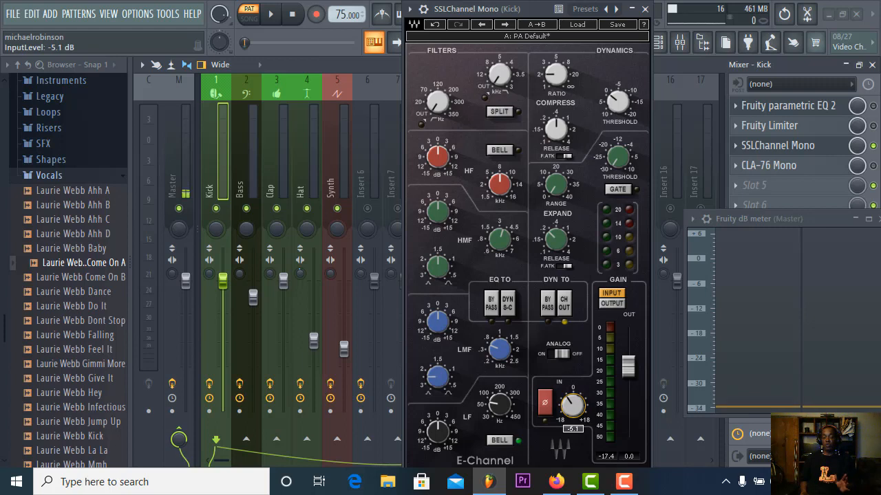
{"action": "mouse_move", "coordinate": [572, 407]}
{"action": "left_mouse_down"}
{"action": "mouse_move", "coordinate": [572, 378]}
{"action": "mouse_move", "coordinate": [573, 393]}
{"action": "left_mouse_up"}
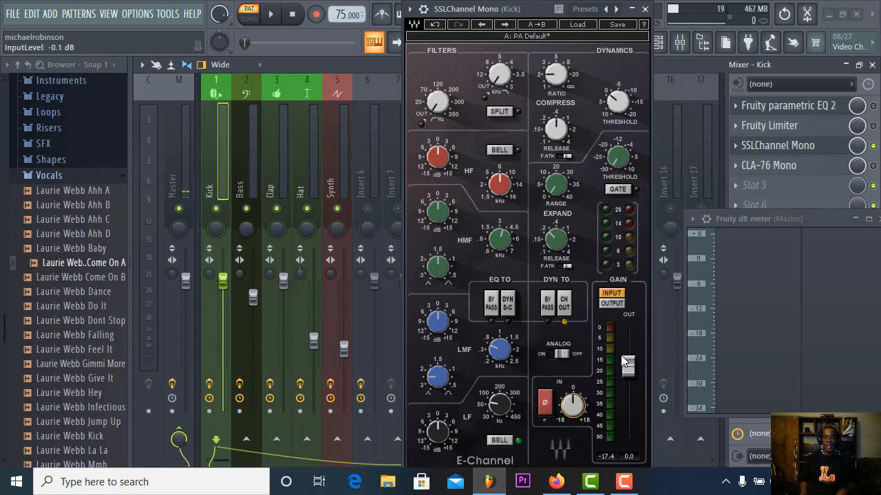
{"action": "left_click", "coordinate": [616, 306]}
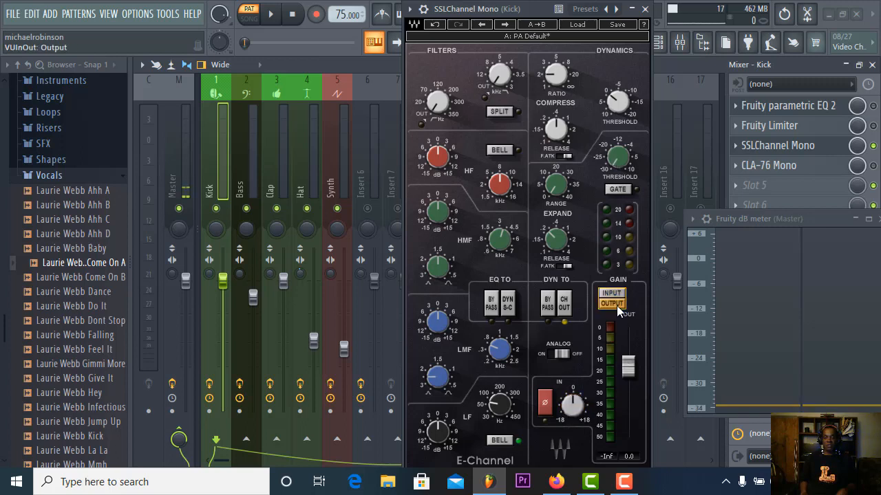
Step: Lower the channel strip's output gain to -8.9 dB and play the pattern briefly to hear it
{"action": "left_click_drag", "start_coordinate": [629, 367], "coordinate": [628, 393]}
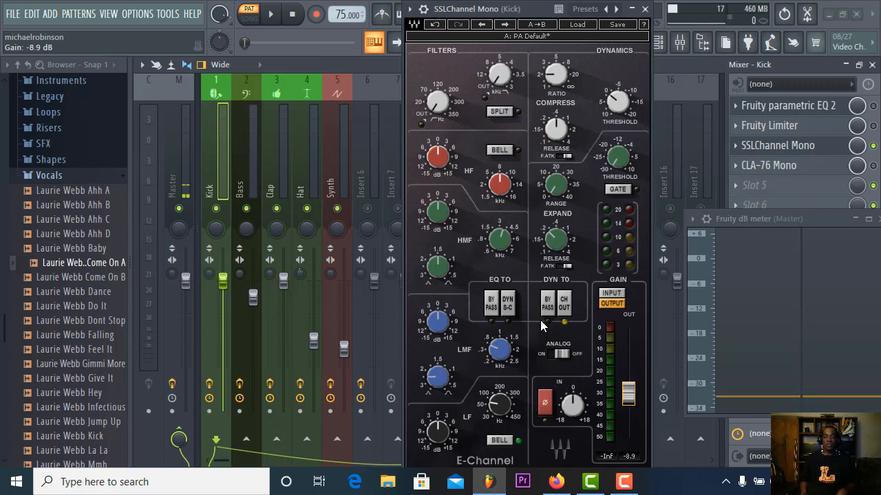
{"action": "left_click", "coordinate": [270, 14]}
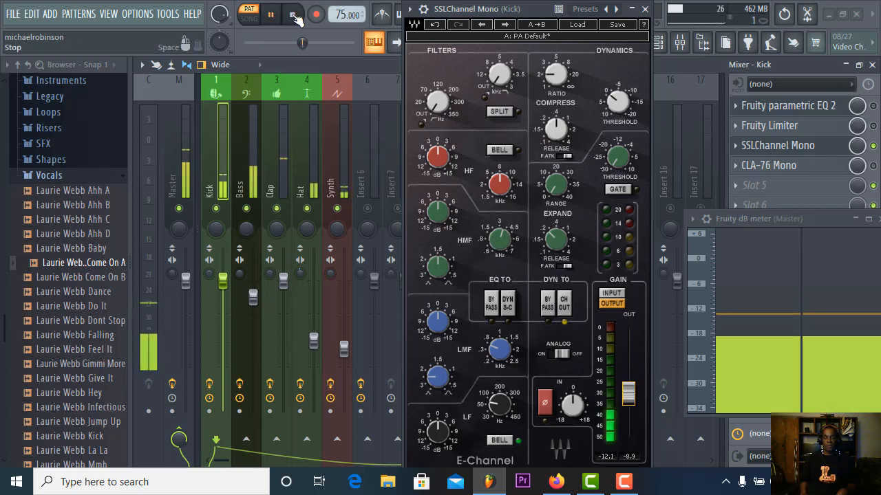
{"action": "left_click", "coordinate": [293, 13]}
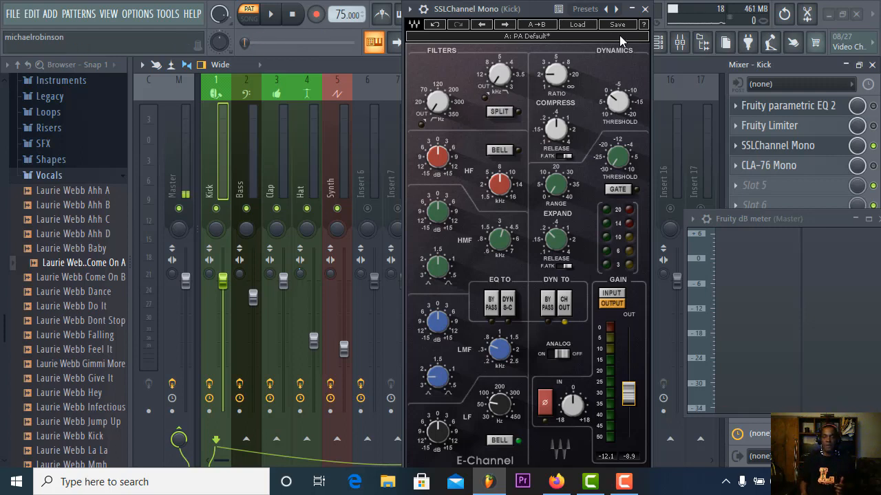
Step: Close the SSLChannel window, then mute the Synth, Hat, Clap and Bass mixer tracks and select the Kick track
{"action": "left_click", "coordinate": [644, 10]}
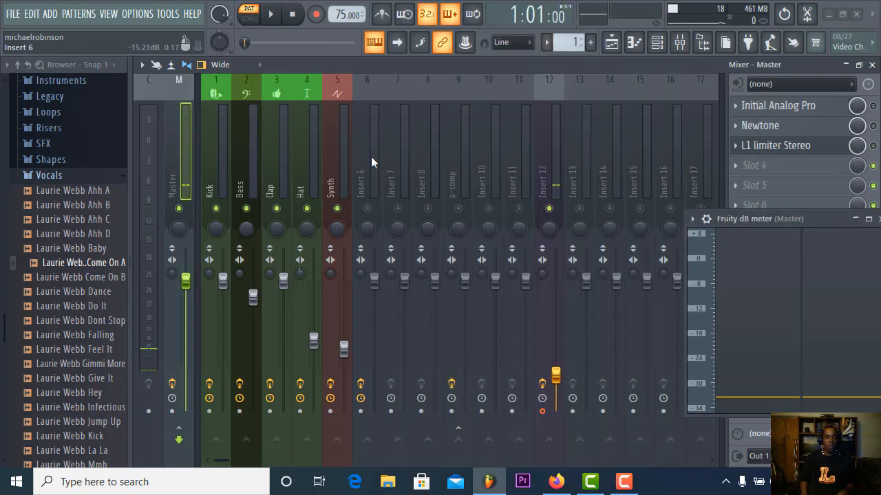
{"action": "left_click_drag", "start_coordinate": [349, 203], "coordinate": [247, 208]}
{"action": "left_click", "coordinate": [226, 178]}
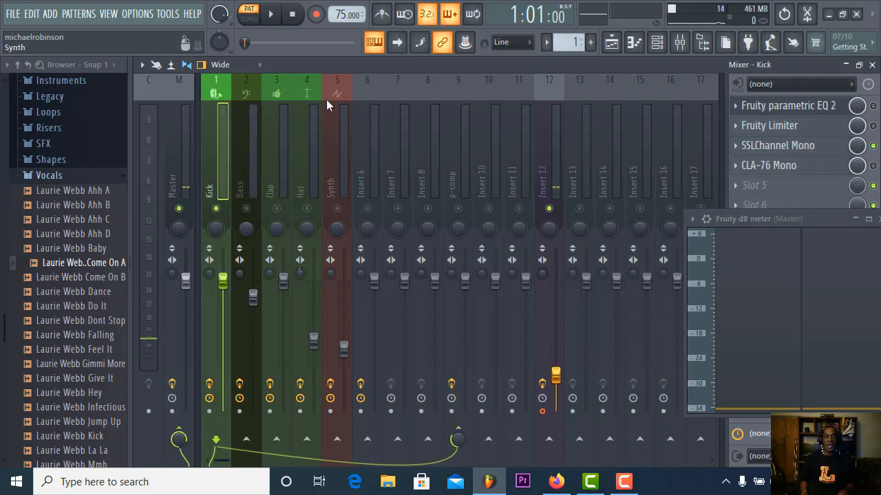
Step: Reopen SSLChannel Mono on the Kick track and start playback of the pattern
{"action": "left_click", "coordinate": [770, 147]}
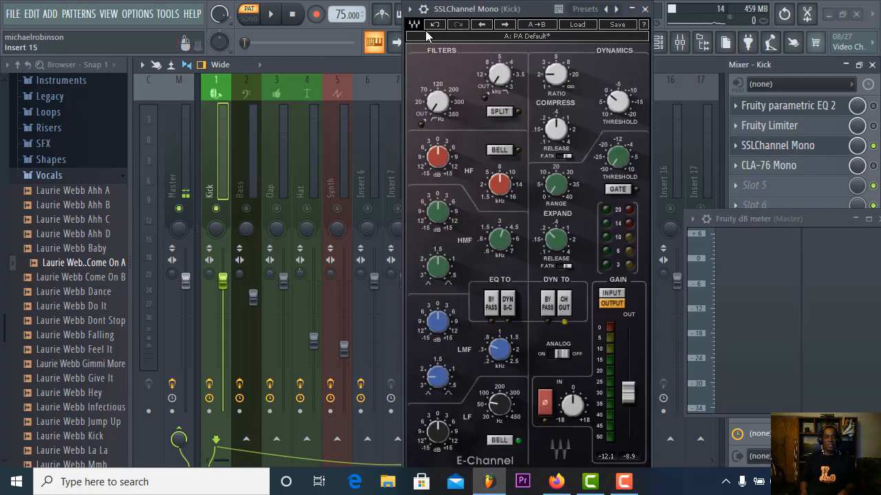
{"action": "left_click", "coordinate": [410, 10]}
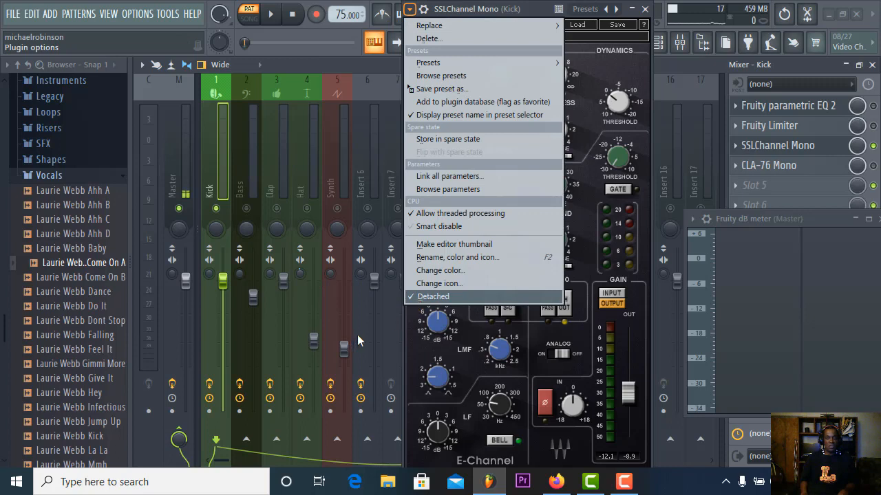
{"action": "left_click", "coordinate": [391, 311]}
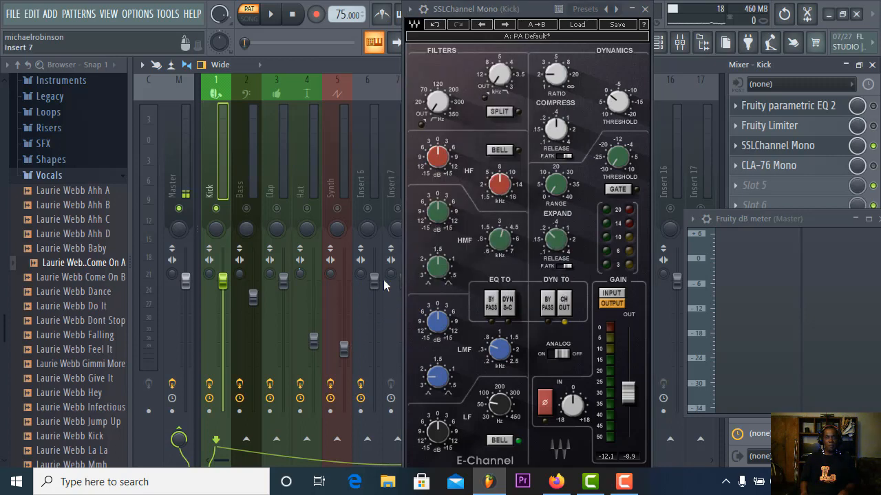
{"action": "left_click", "coordinate": [272, 15]}
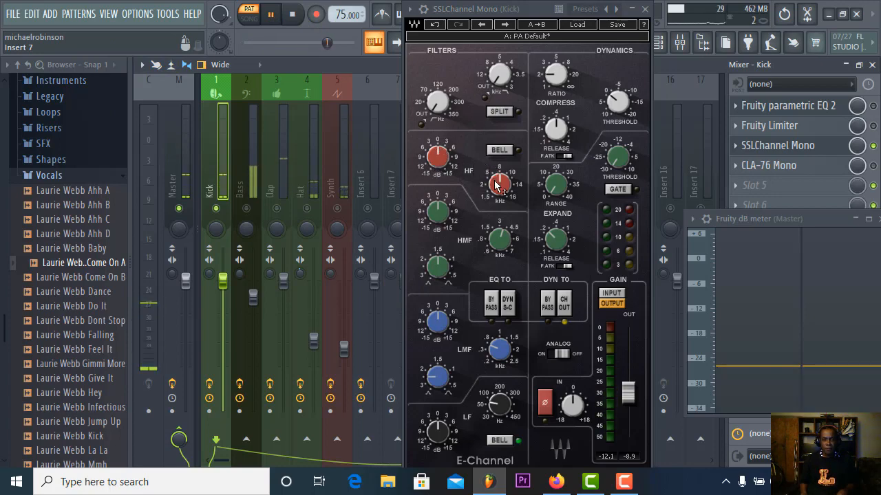
Step: Boost the kick's HF gain slightly and set the HMF band to 4.37 kHz with 3.1 dB of gain
{"action": "left_click_drag", "start_coordinate": [442, 167], "coordinate": [442, 160]}
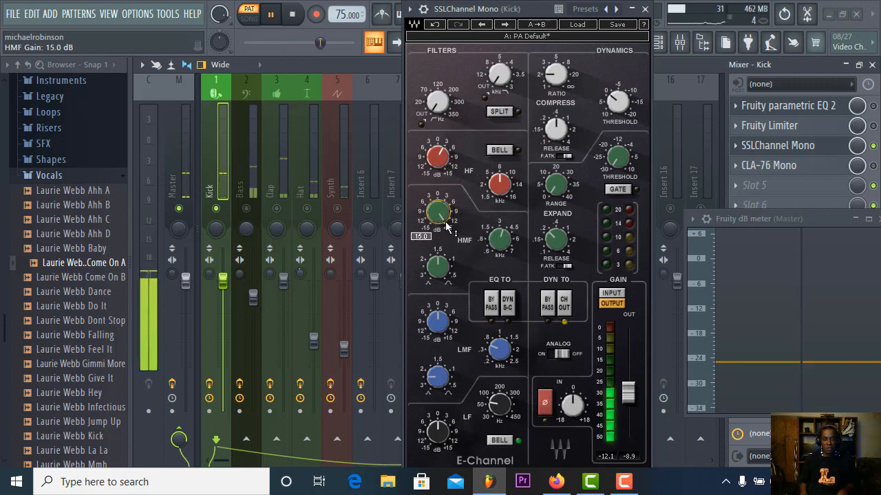
{"action": "left_click_drag", "start_coordinate": [500, 252], "coordinate": [500, 250]}
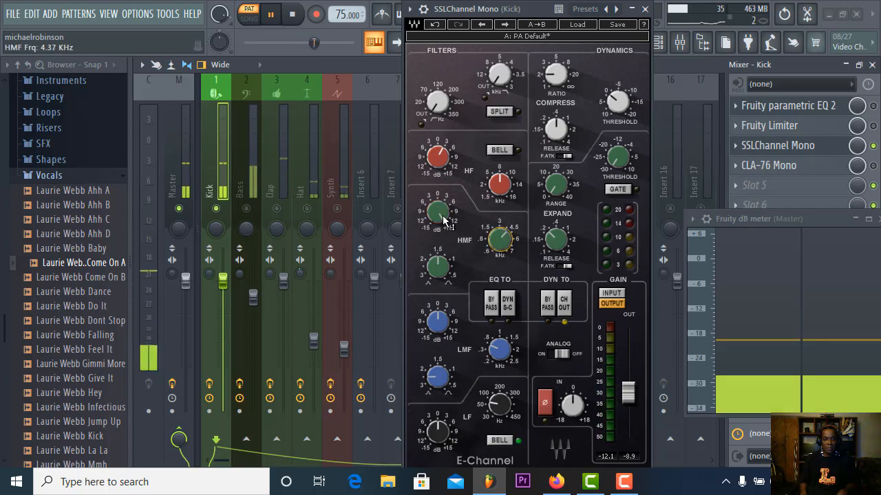
{"action": "left_click_drag", "start_coordinate": [439, 211], "coordinate": [440, 289]}
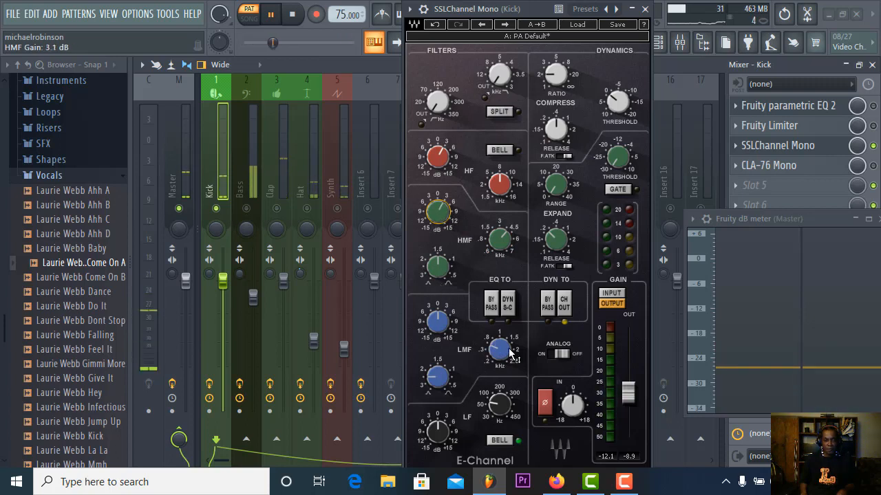
Step: Set the kick's LMF band to 1.31 kHz with a Q of 0.95 and 2.8 dB of gain
{"action": "left_click_drag", "start_coordinate": [500, 357], "coordinate": [500, 348]}
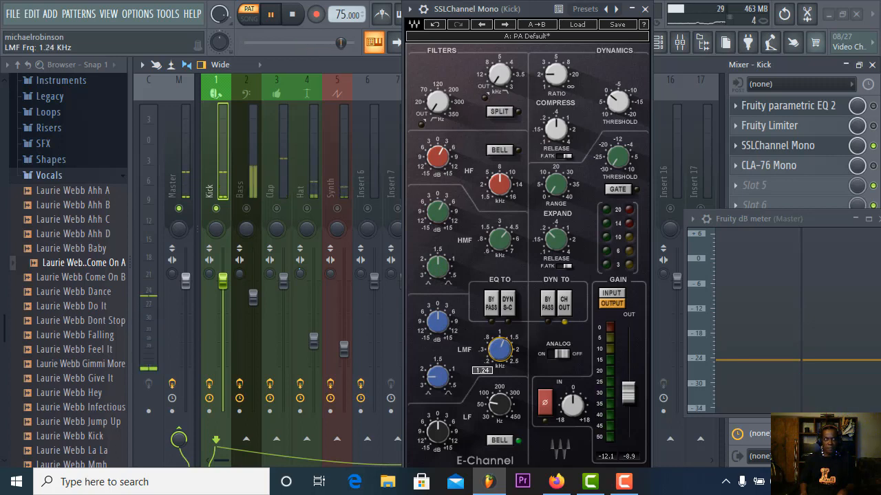
{"action": "left_click_drag", "start_coordinate": [500, 349], "coordinate": [500, 349]}
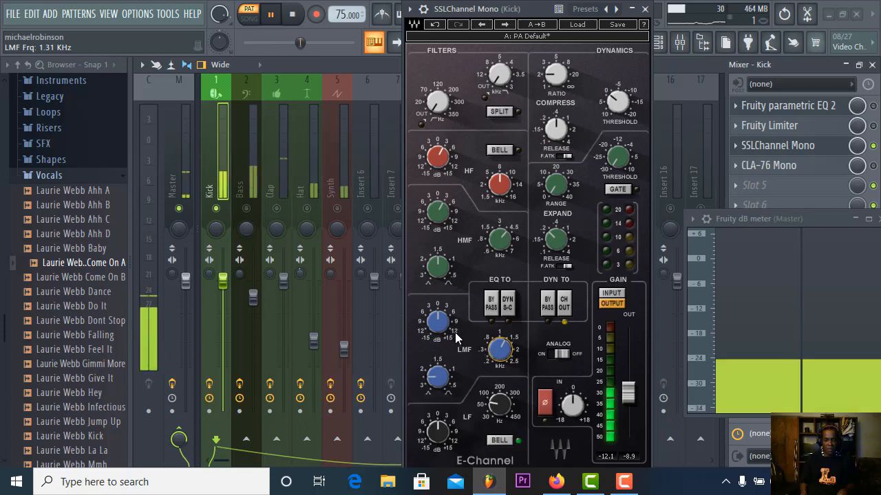
{"action": "left_click_drag", "start_coordinate": [444, 387], "coordinate": [444, 401]}
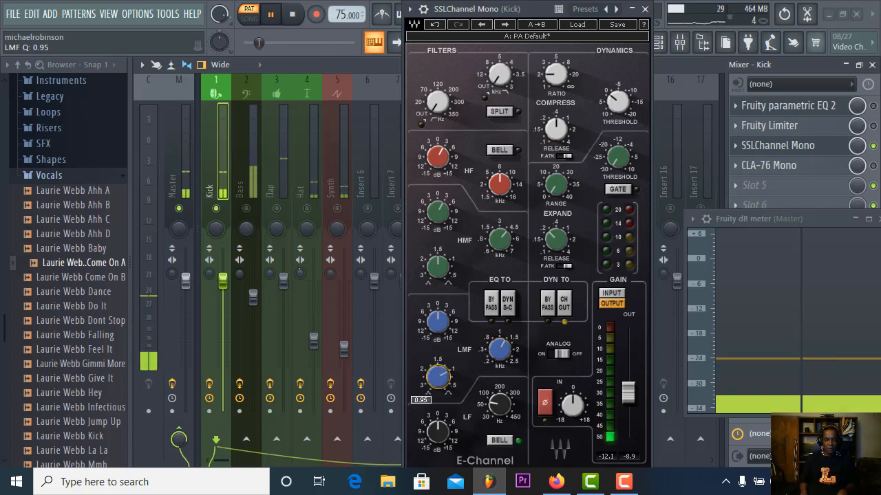
{"action": "left_click_drag", "start_coordinate": [448, 333], "coordinate": [449, 325]}
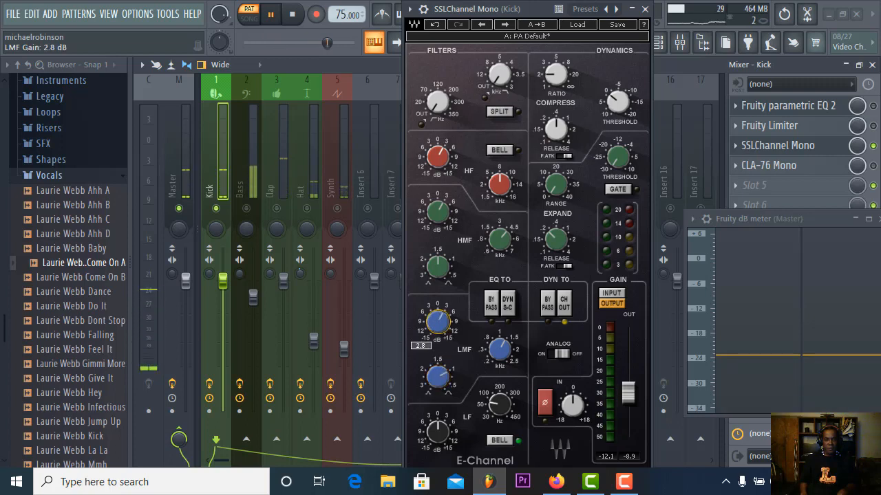
Step: Set the kick's LF band to 50 Hz with 2.9 dB of gain
{"action": "left_click_drag", "start_coordinate": [497, 408], "coordinate": [497, 405]}
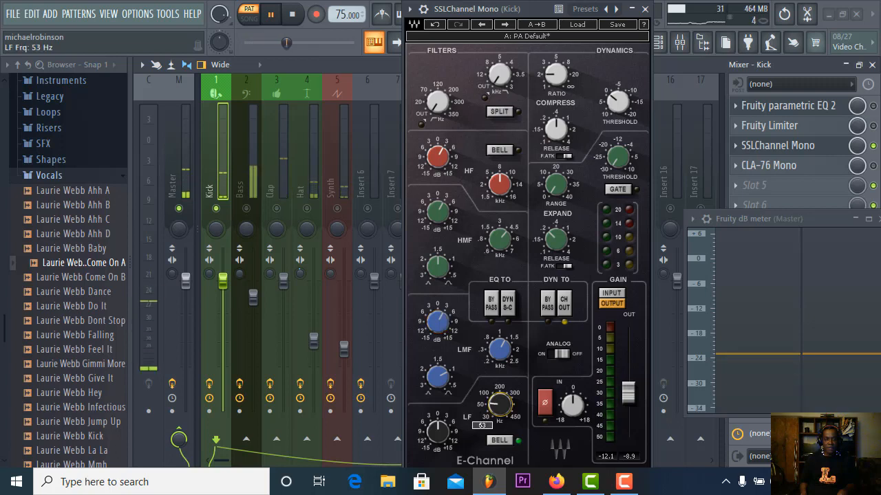
{"action": "left_click_drag", "start_coordinate": [497, 408], "coordinate": [490, 411]}
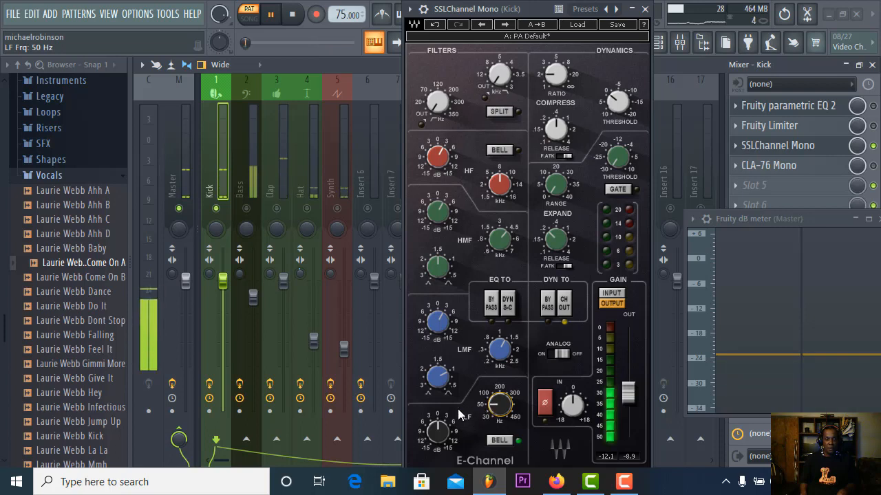
{"action": "left_click_drag", "start_coordinate": [437, 432], "coordinate": [438, 441]}
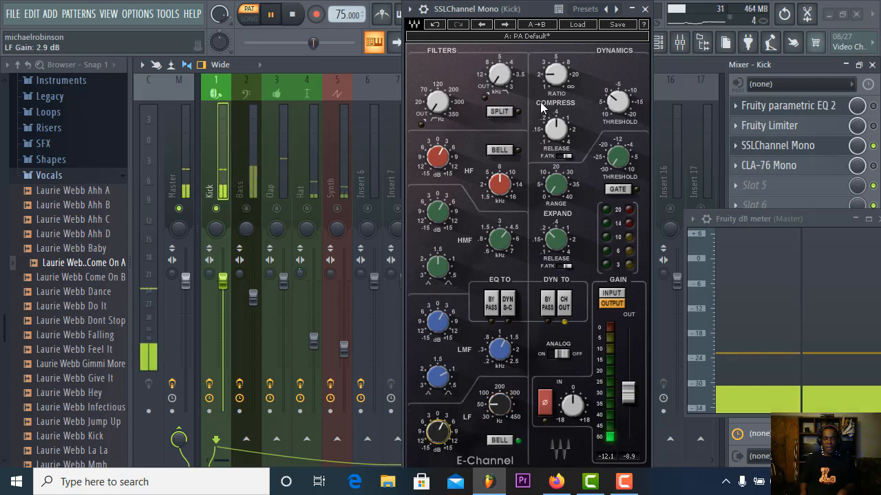
Step: Set the kick's compressor ratio to 2.4 and its threshold to -10.7 dB
{"action": "left_click_drag", "start_coordinate": [556, 75], "coordinate": [556, 64]}
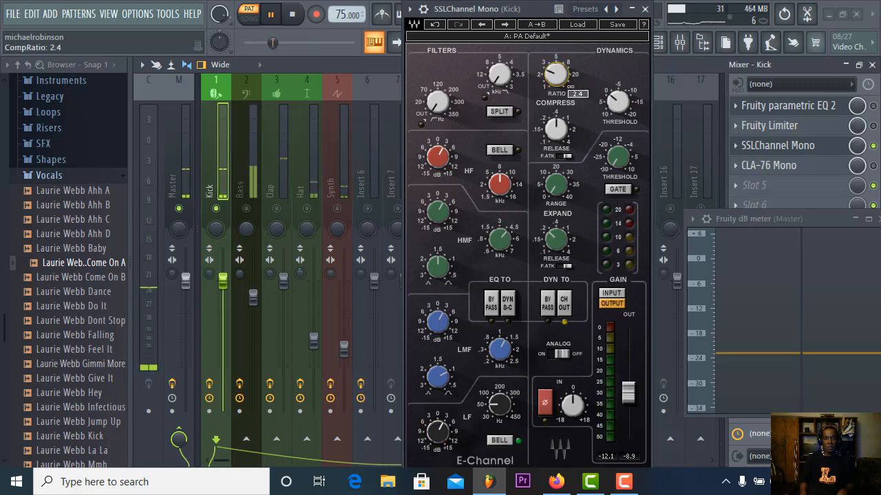
{"action": "left_click_drag", "start_coordinate": [614, 107], "coordinate": [615, 120]}
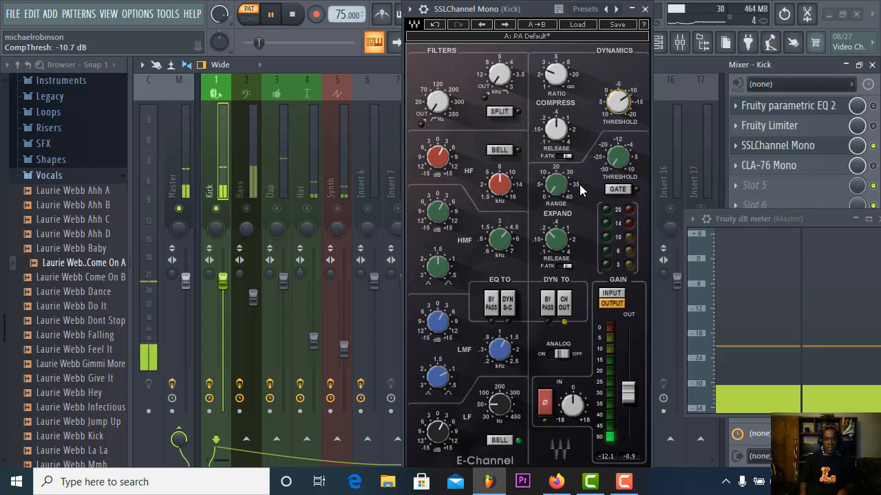
Step: Switch the kick's expander to gate mode and set its range to 4.3 dB
{"action": "left_click_drag", "start_coordinate": [563, 196], "coordinate": [563, 184]}
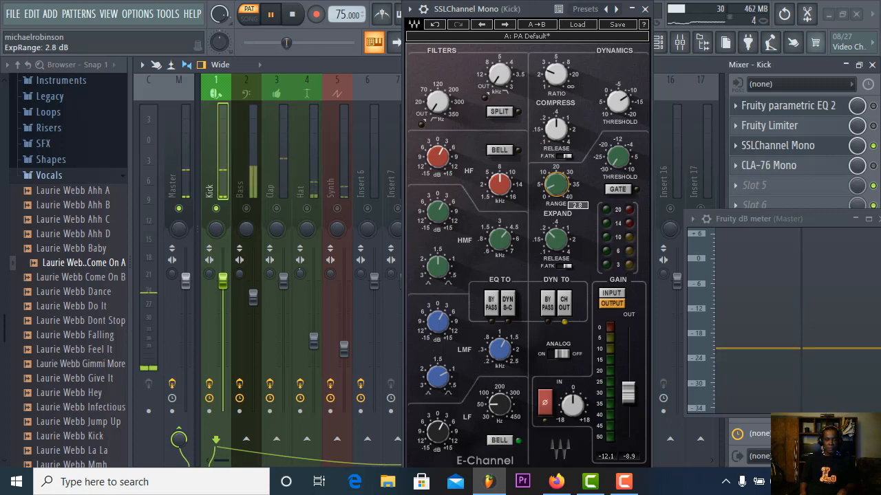
{"action": "left_click", "coordinate": [617, 188]}
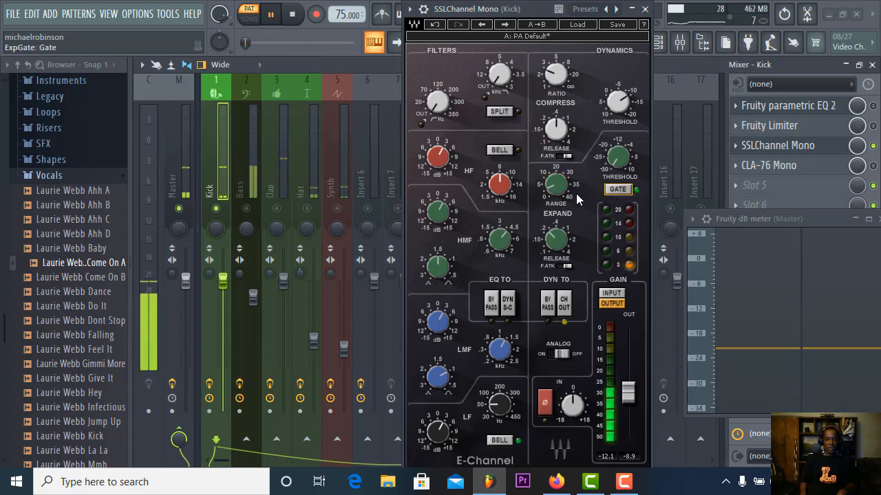
{"action": "left_click_drag", "start_coordinate": [555, 184], "coordinate": [555, 180]}
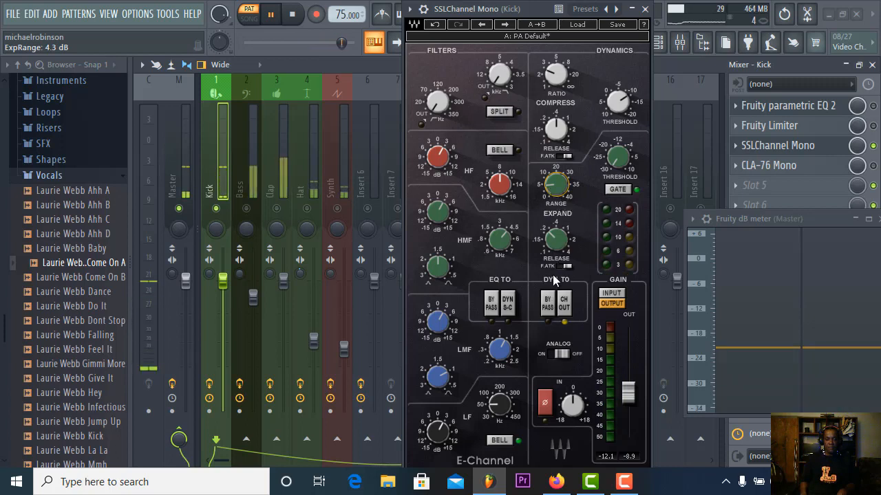
Step: Shorten the kick's expander release and turn on its fast attack
{"action": "mouse_move", "coordinate": [556, 256]}
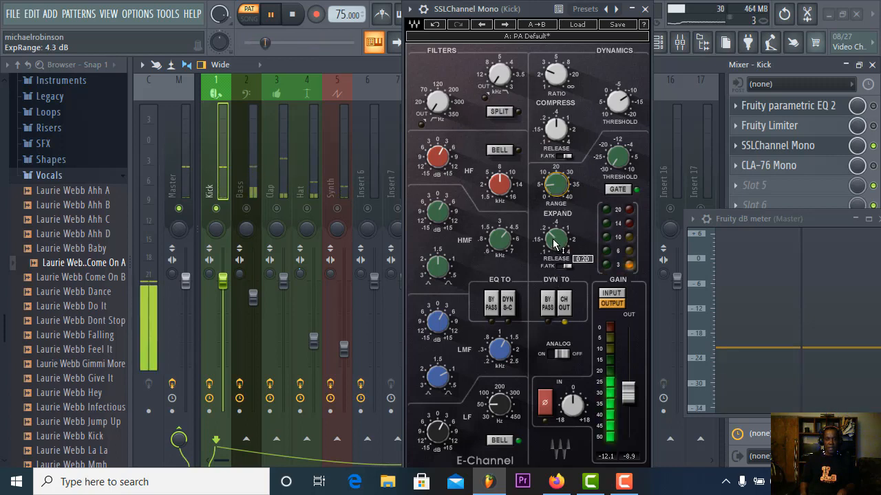
{"action": "left_click", "coordinate": [555, 253]}
{"action": "left_click_drag", "start_coordinate": [555, 252], "coordinate": [557, 264]}
{"action": "left_click", "coordinate": [563, 265]}
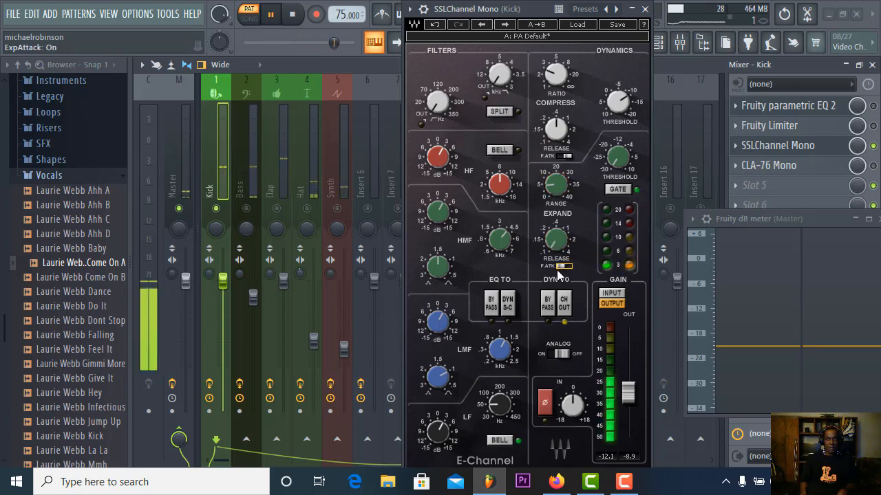
Step: Turn off the channel-out routing for the kick's dynamics section
{"action": "left_click", "coordinate": [564, 308]}
{"action": "left_click", "coordinate": [564, 310]}
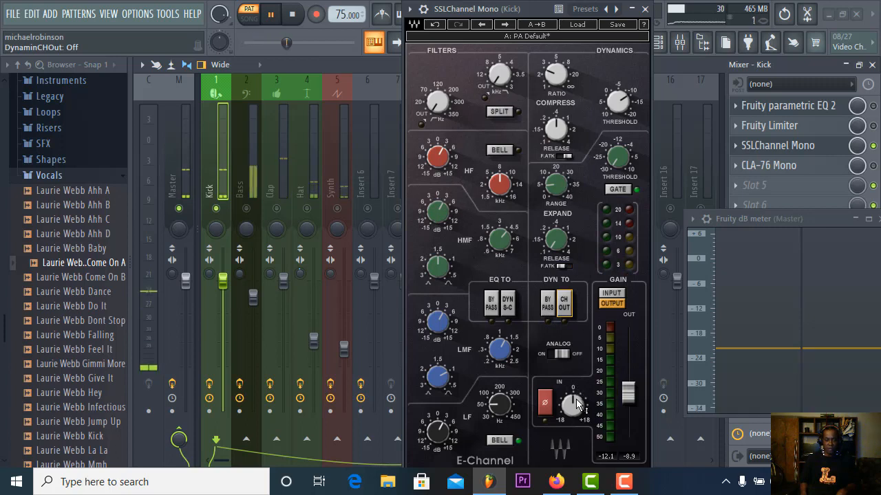
{"action": "mouse_move", "coordinate": [580, 410]}
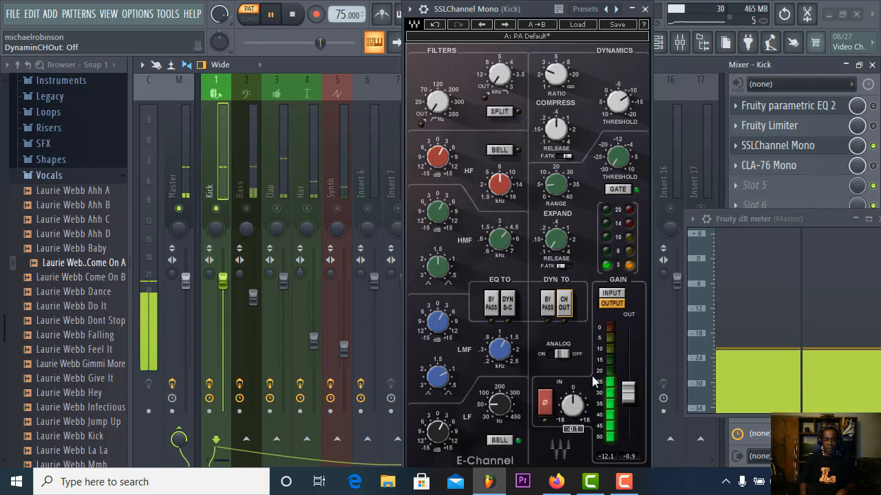
Step: Switch the kick's level meter to input and back to output, and raise the output gain to -5.8 dB
{"action": "left_click", "coordinate": [612, 295]}
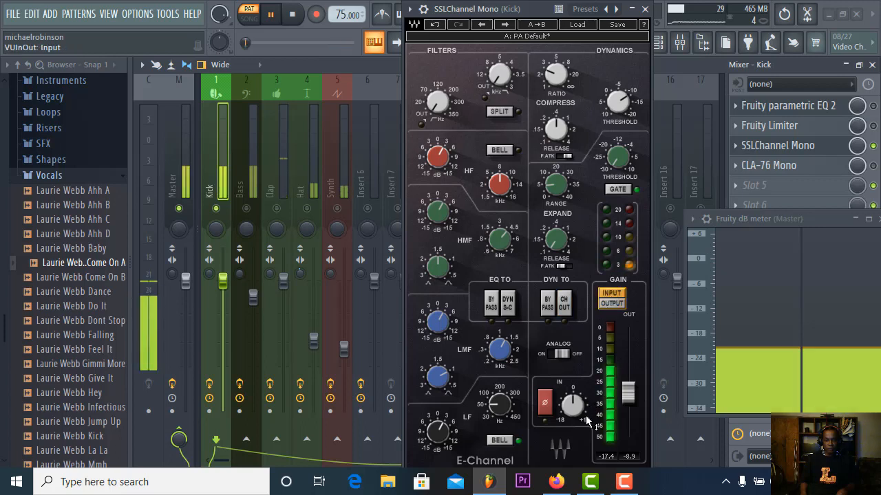
{"action": "mouse_move", "coordinate": [580, 434]}
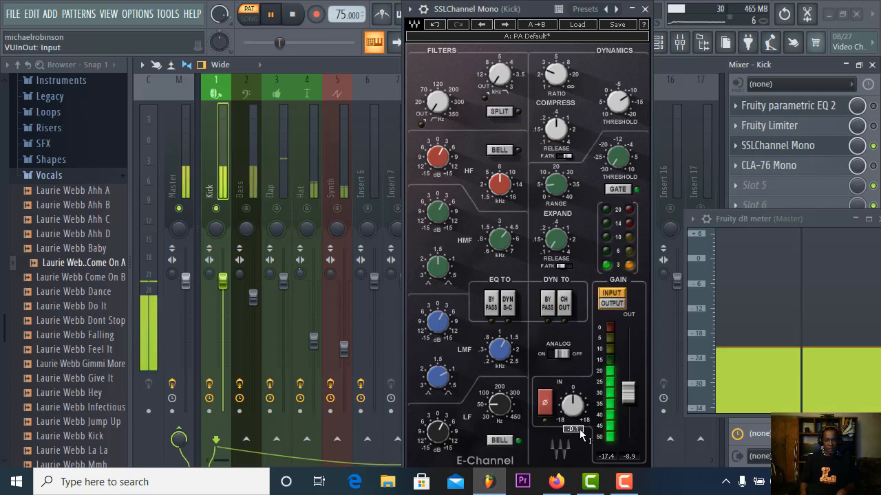
{"action": "left_click", "coordinate": [611, 307]}
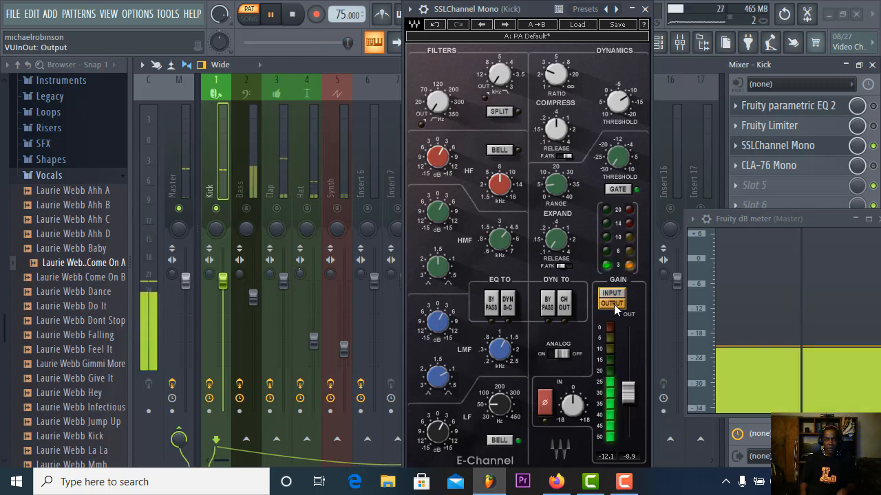
{"action": "left_click_drag", "start_coordinate": [627, 393], "coordinate": [627, 382]}
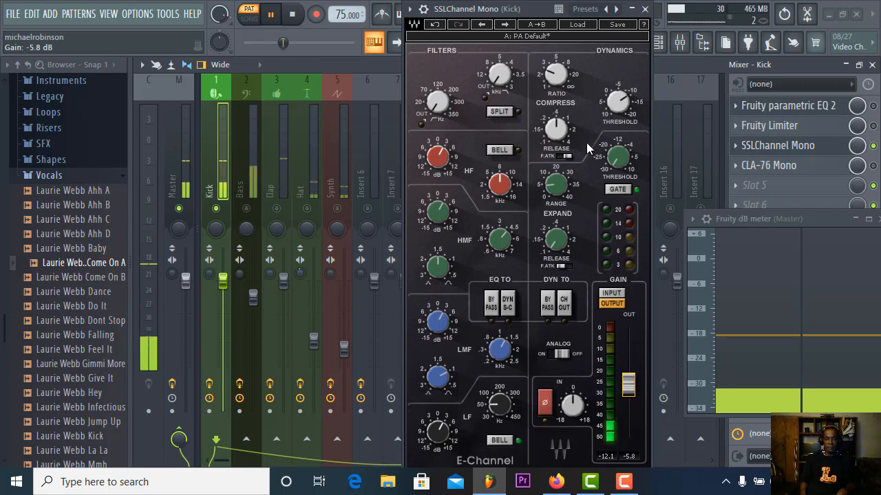
{"action": "left_click", "coordinate": [645, 10]}
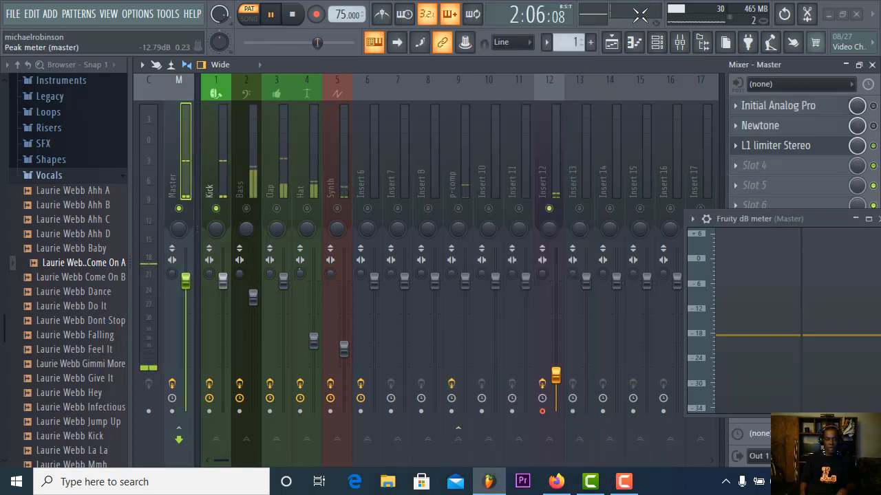
Step: Unmute the Bass mixer track and open its SSLChannel Mono plugin
{"action": "left_click", "coordinate": [220, 171]}
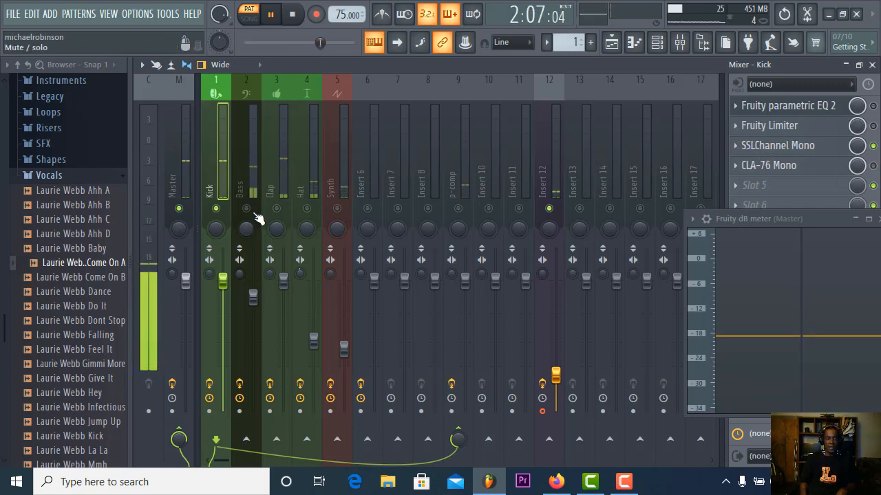
{"action": "left_click", "coordinate": [256, 179]}
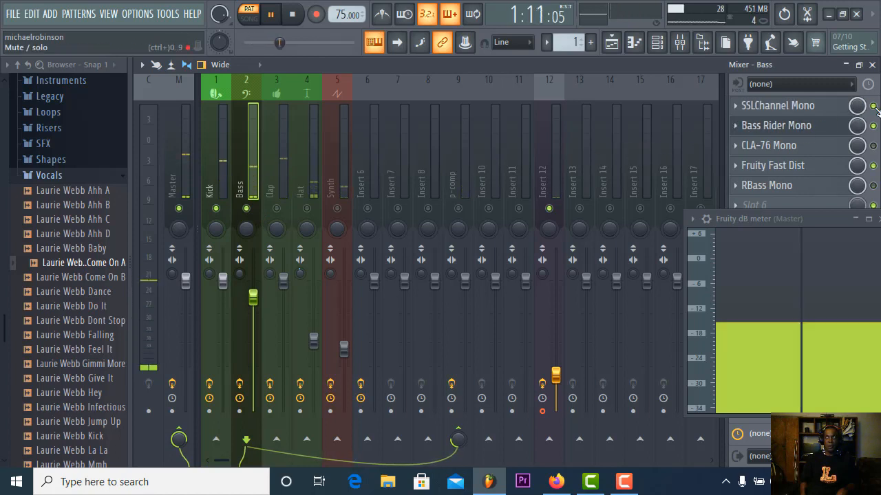
{"action": "left_click", "coordinate": [791, 105]}
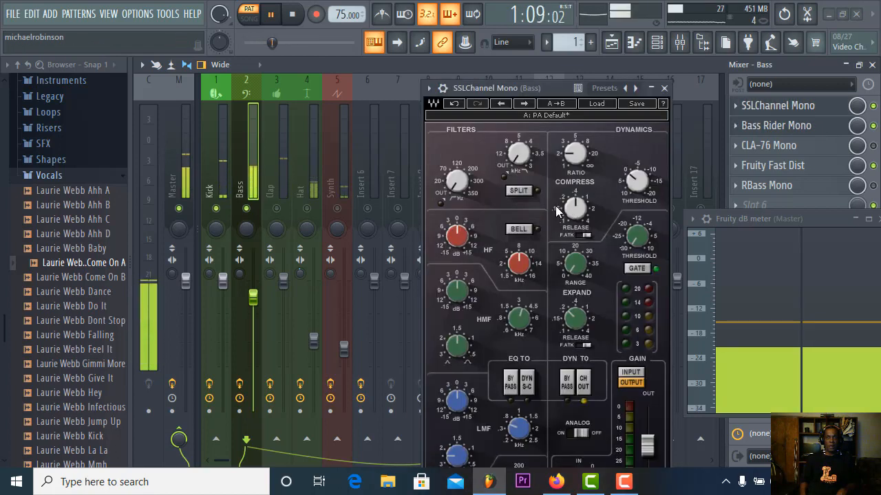
Step: Set the bass's HF band to a bell curve at 9.23 kHz and boost its gain slightly
{"action": "left_click_drag", "start_coordinate": [517, 260], "coordinate": [516, 251]}
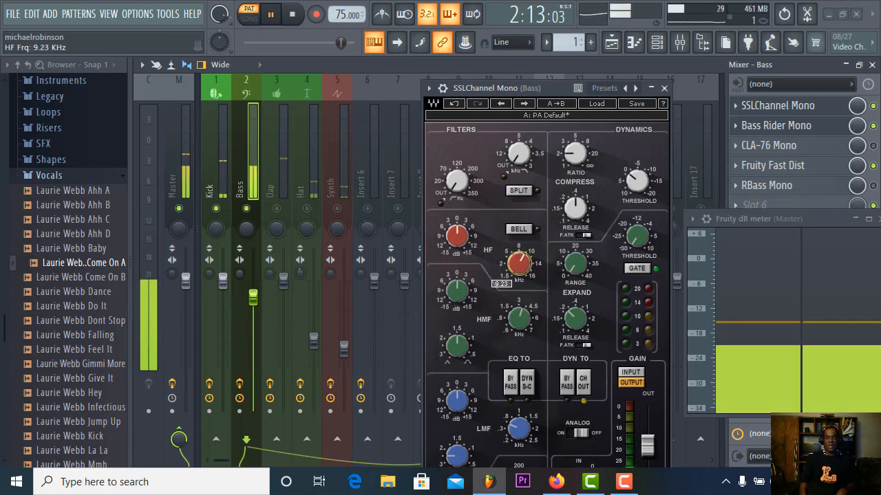
{"action": "left_click", "coordinate": [508, 231]}
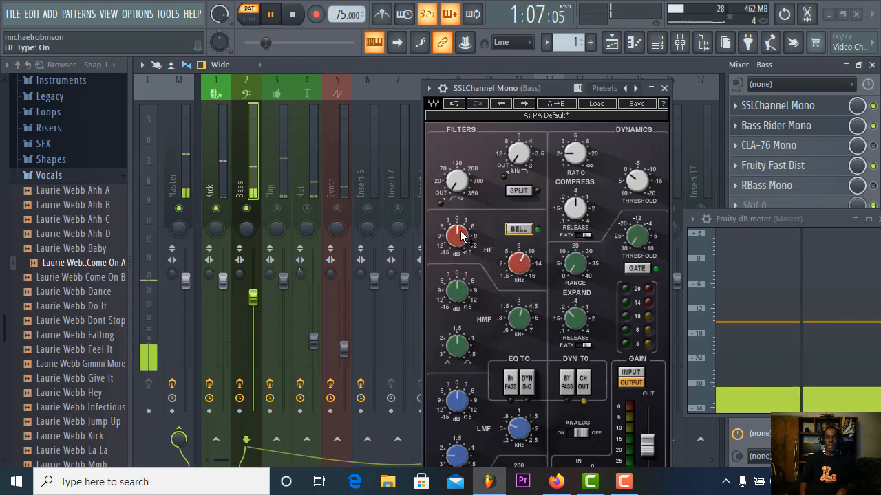
{"action": "left_click_drag", "start_coordinate": [459, 236], "coordinate": [459, 225]}
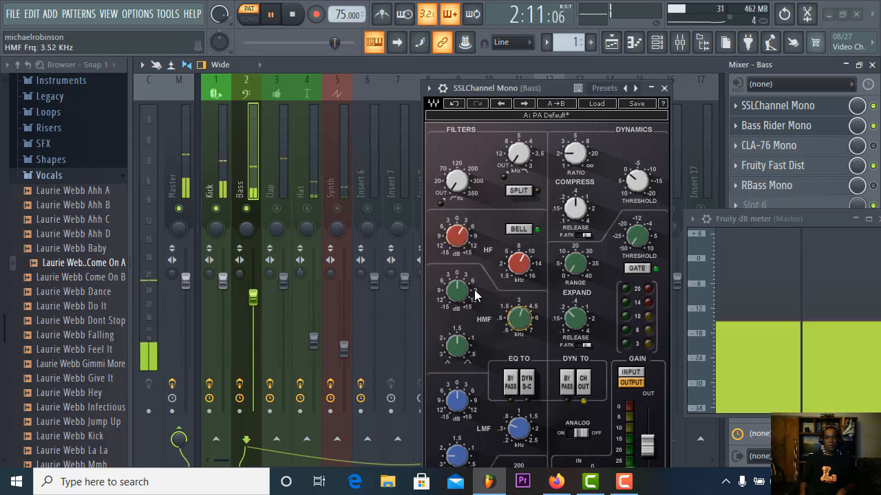
Step: Raise the frequency of the bass's HMF band and set its gain to 3.9 dB
{"action": "left_click_drag", "start_coordinate": [457, 292], "coordinate": [457, 276]}
{"action": "left_click_drag", "start_coordinate": [519, 318], "coordinate": [519, 306]}
{"action": "left_click_drag", "start_coordinate": [457, 292], "coordinate": [457, 304]}
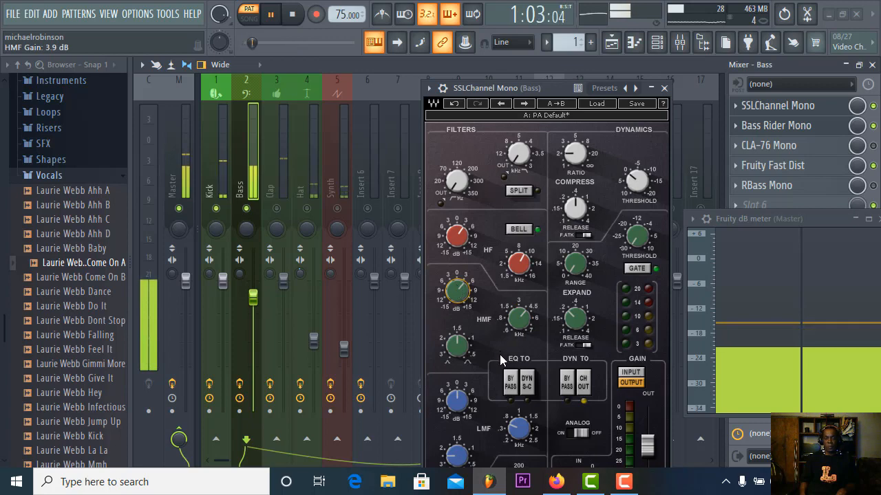
Step: Set the bass's LMF band to 1.20 kHz with a Q of 1.07 and boost its gain slightly
{"action": "left_click_drag", "start_coordinate": [518, 428], "coordinate": [519, 421]}
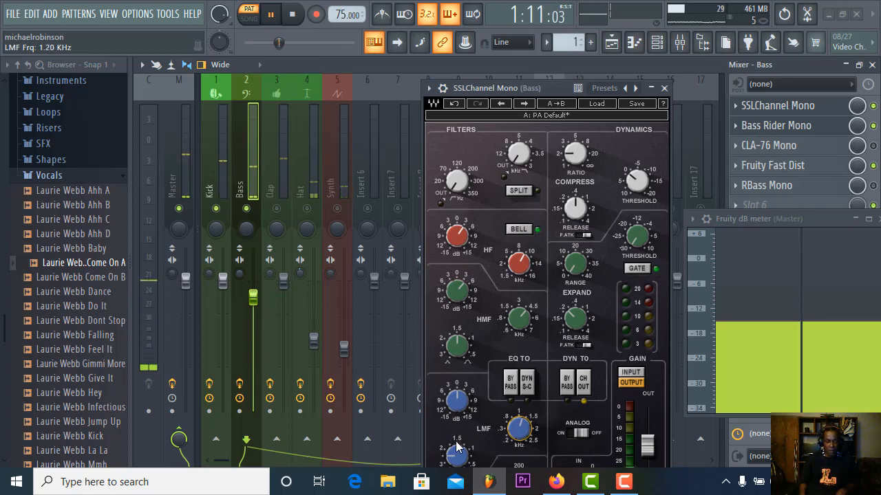
{"action": "left_click_drag", "start_coordinate": [459, 456], "coordinate": [459, 441]}
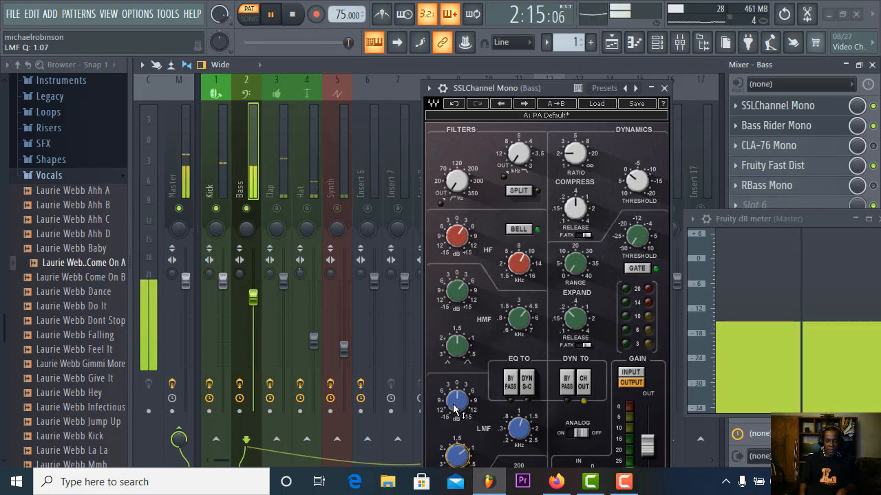
{"action": "left_click_drag", "start_coordinate": [454, 409], "coordinate": [453, 397]}
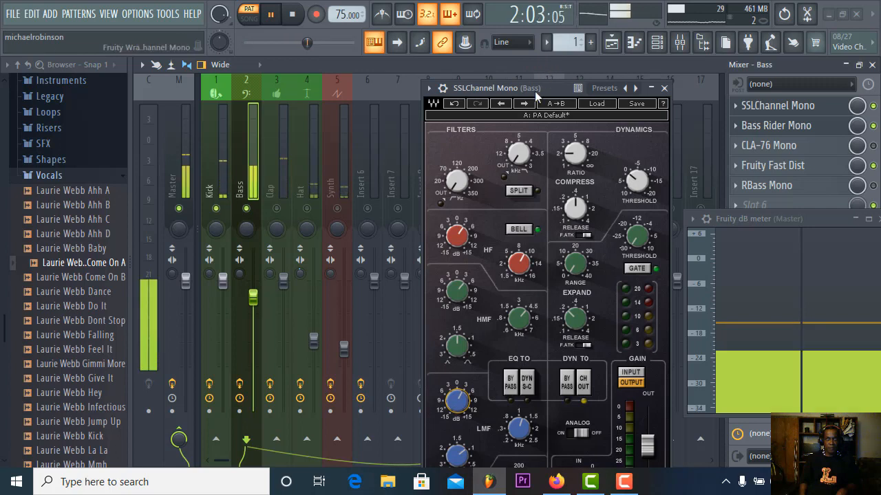
Step: Set the bass's LF band to 30 Hz with 2.5 dB of gain
{"action": "left_click_drag", "start_coordinate": [534, 89], "coordinate": [549, 4]}
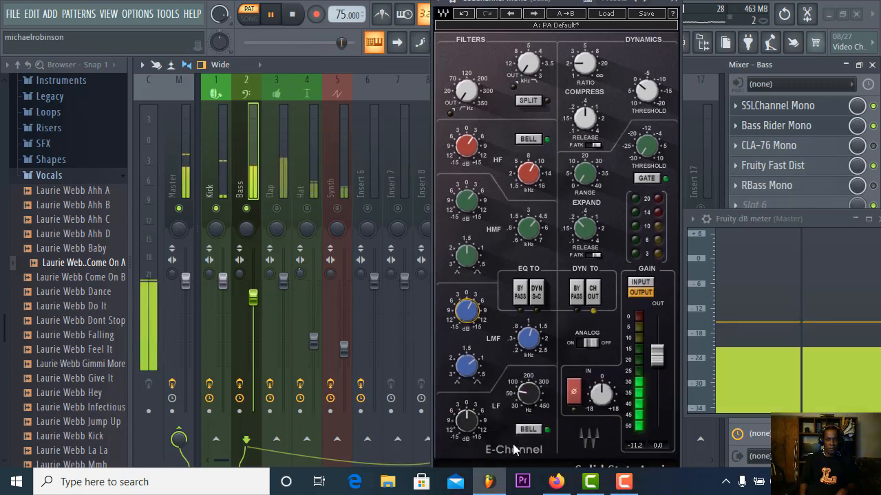
{"action": "left_click", "coordinate": [524, 395]}
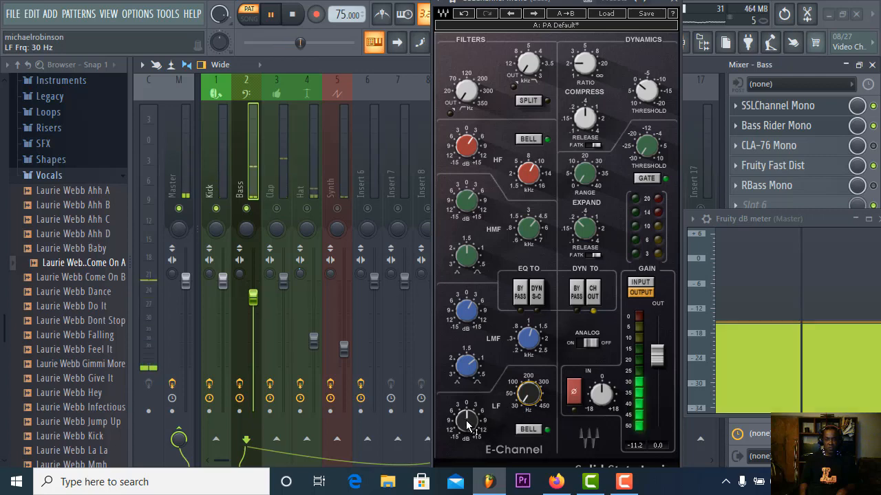
{"action": "left_click_drag", "start_coordinate": [466, 423], "coordinate": [467, 406]}
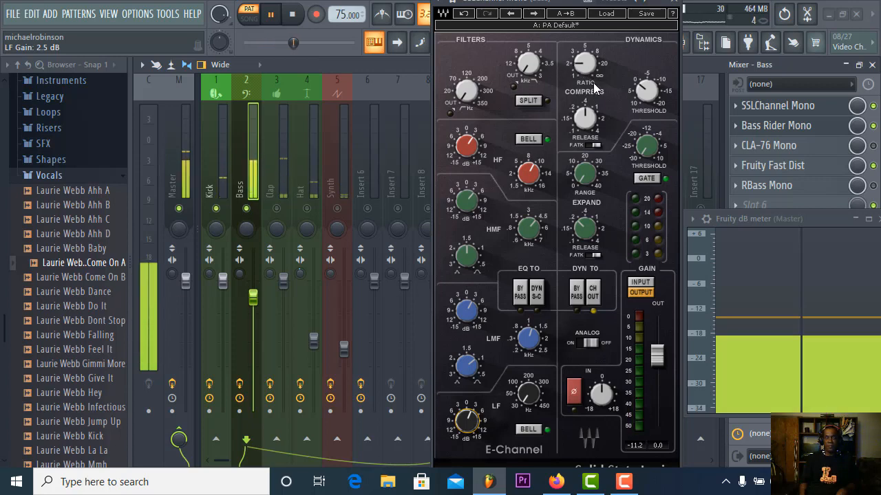
Step: Open the Kick track's SSLChannel Mono while keeping the bass's plugin window open
{"action": "left_click_drag", "start_coordinate": [554, 5], "coordinate": [599, 21]}
{"action": "left_click", "coordinate": [218, 138]}
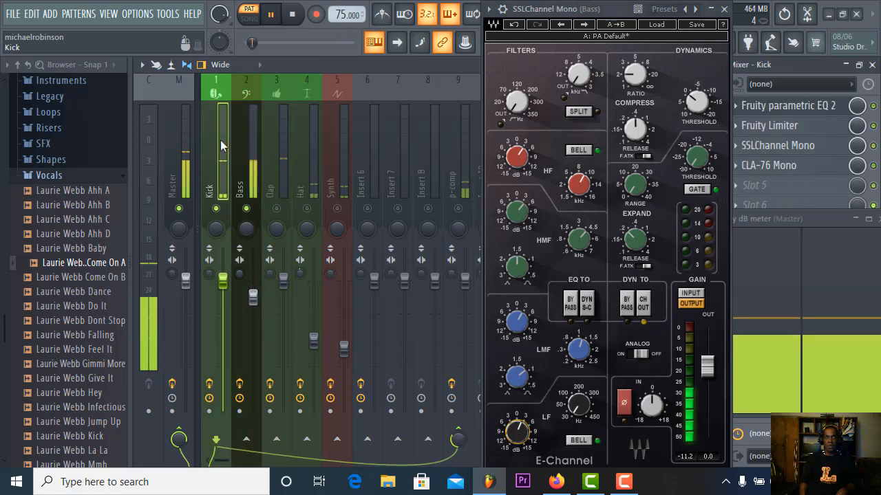
{"action": "left_click", "coordinate": [803, 110]}
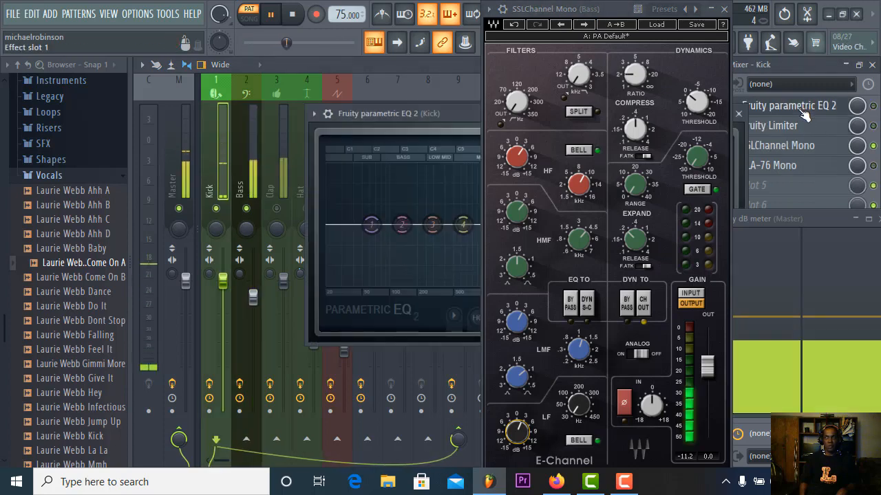
{"action": "left_click", "coordinate": [216, 153]}
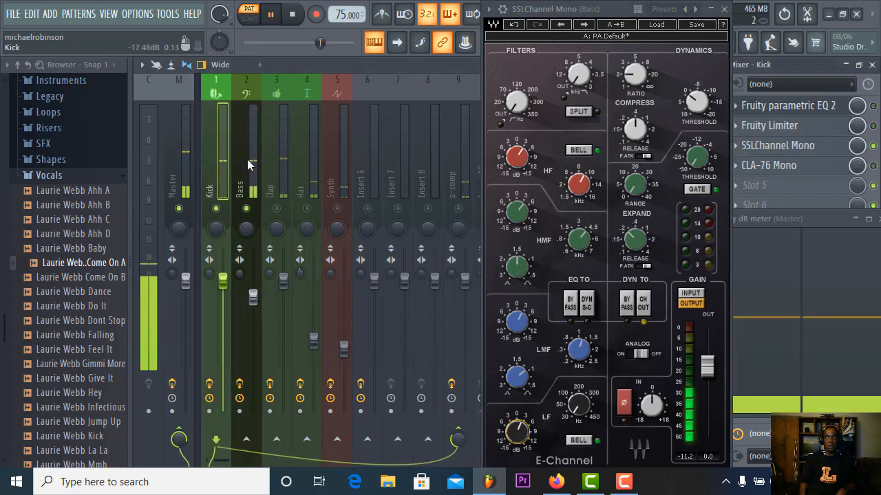
{"action": "left_click", "coordinate": [825, 146]}
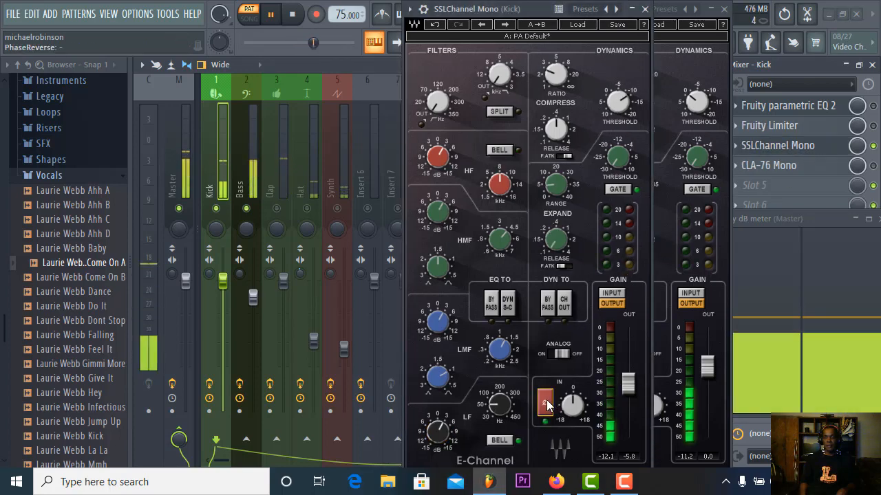
Step: Engage phase reverse on the kick's channel strip and close its plugin window
{"action": "left_click", "coordinate": [545, 402]}
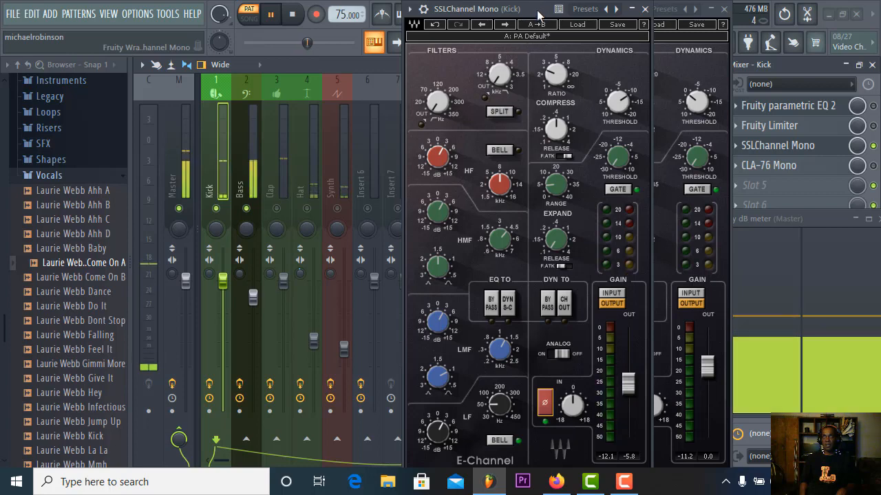
{"action": "left_click_drag", "start_coordinate": [535, 9], "coordinate": [447, 12]}
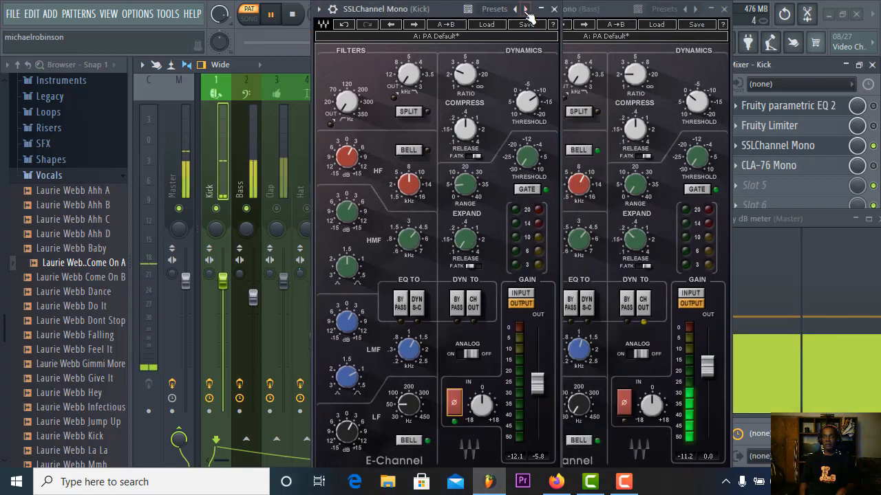
{"action": "left_click", "coordinate": [554, 9]}
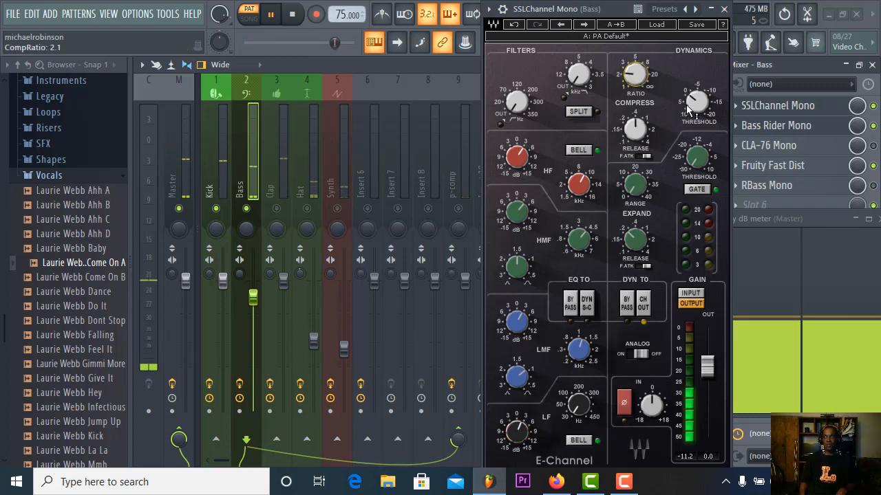
Step: Set the bass's compressor to a 2.1 ratio and a -13.8 dB threshold with fast attack on
{"action": "left_click_drag", "start_coordinate": [695, 105], "coordinate": [696, 104]}
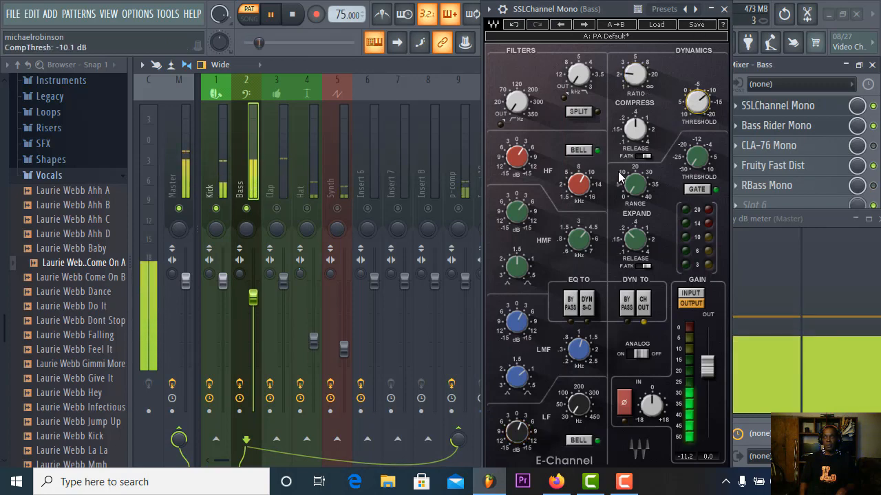
{"action": "left_click", "coordinate": [641, 156]}
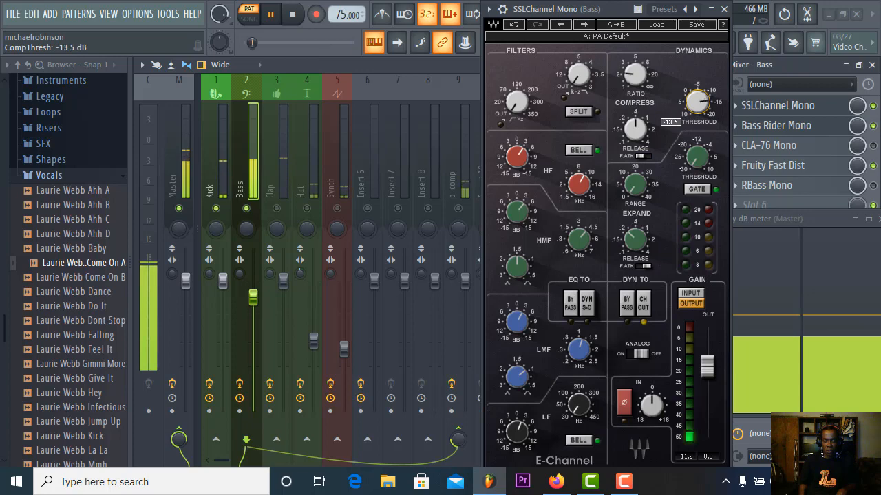
{"action": "left_click_drag", "start_coordinate": [697, 103], "coordinate": [696, 100]}
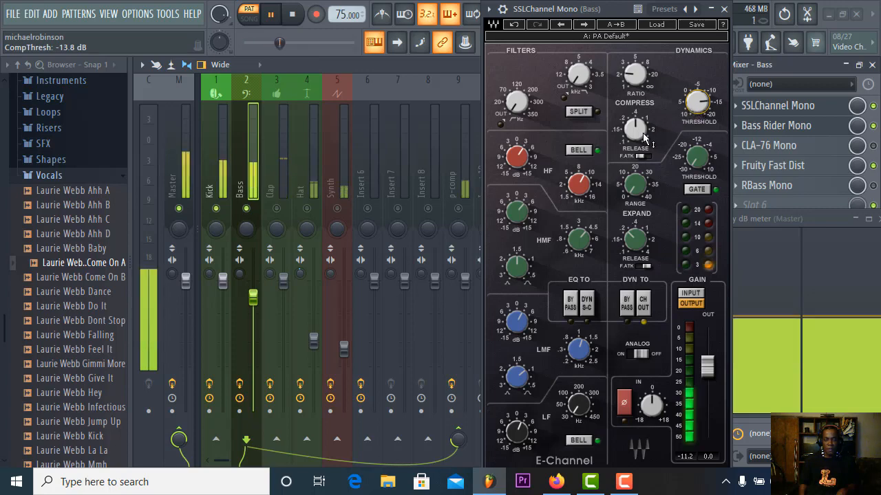
Step: Set the bass compressor's release to 0.12, and keep its gate engaged with a 4.4 dB range and 0.10 release
{"action": "left_click_drag", "start_coordinate": [634, 128], "coordinate": [635, 126]}
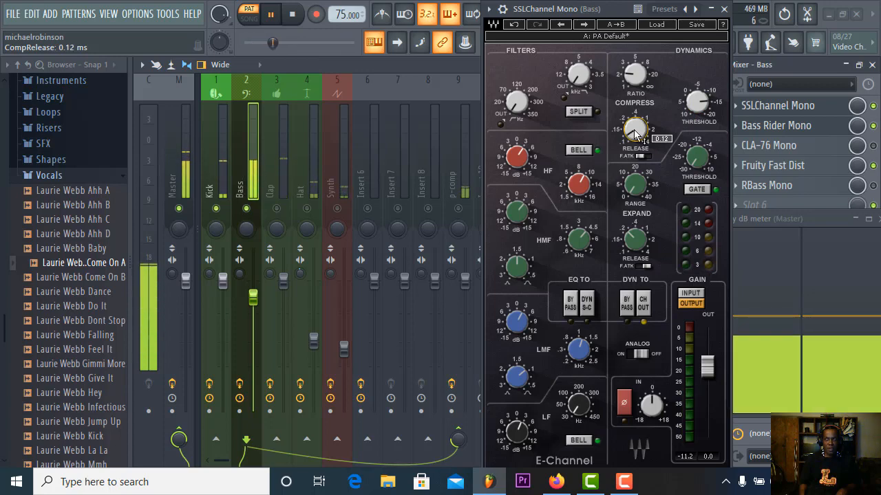
{"action": "left_click", "coordinate": [697, 189]}
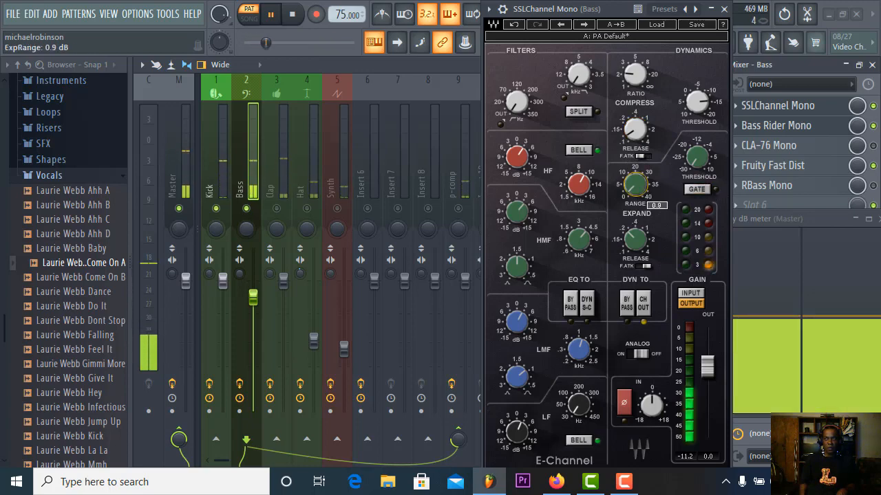
{"action": "left_click_drag", "start_coordinate": [635, 185], "coordinate": [635, 180]}
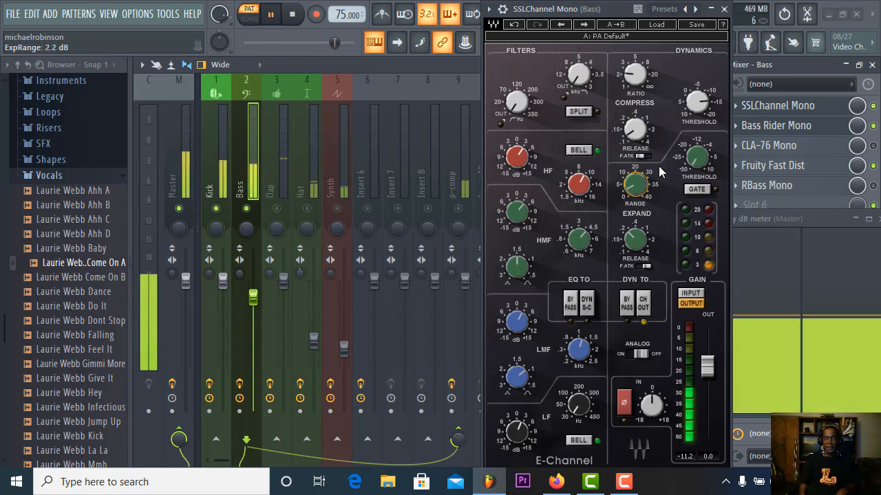
{"action": "left_click", "coordinate": [696, 190]}
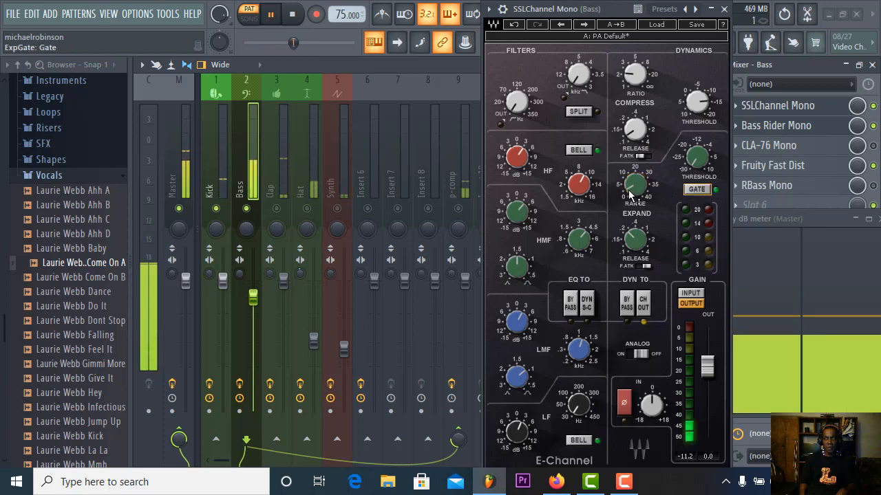
{"action": "left_click_drag", "start_coordinate": [629, 195], "coordinate": [629, 184]}
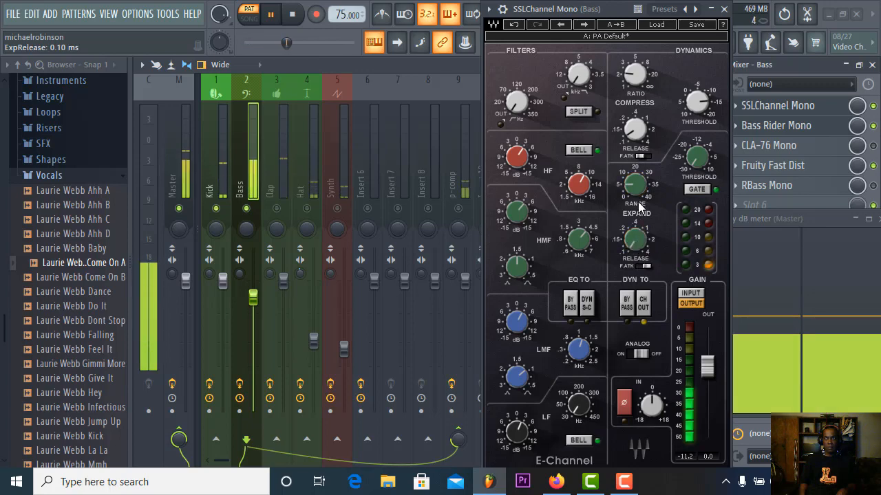
{"action": "left_click_drag", "start_coordinate": [637, 186], "coordinate": [638, 190]}
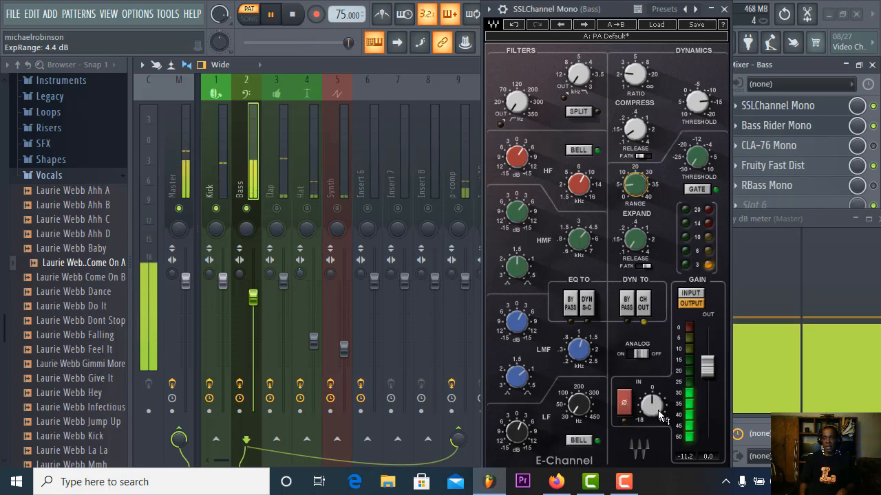
Step: Raise the bass channel strip's input level to 10.8 dB and lower its output gain to -9.0 dB, metering input and output
{"action": "left_click", "coordinate": [690, 292]}
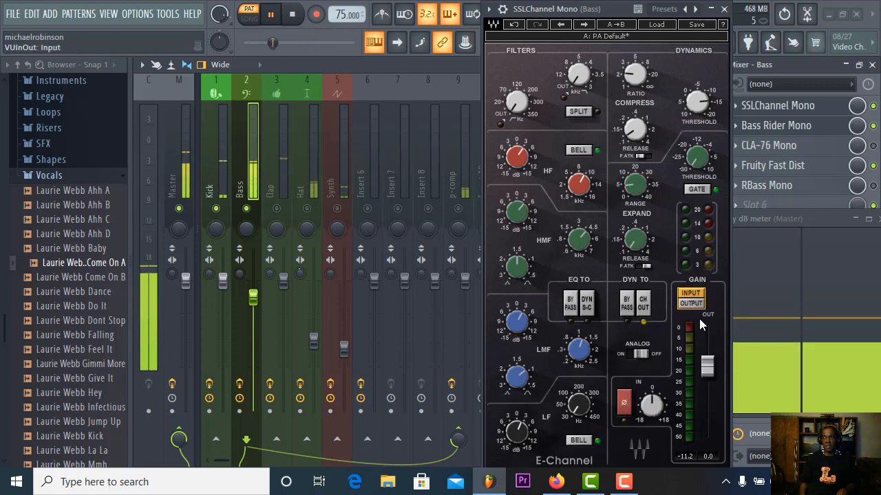
{"action": "left_click_drag", "start_coordinate": [607, 10], "coordinate": [535, 4]}
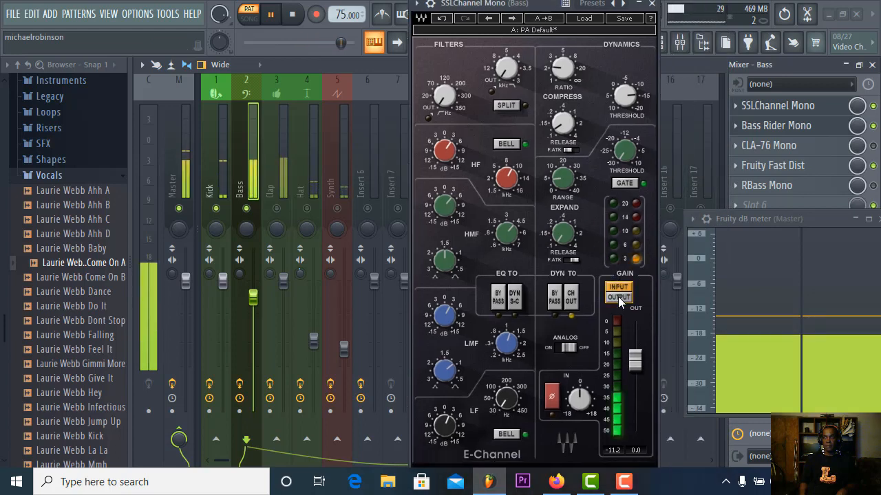
{"action": "left_click_drag", "start_coordinate": [583, 405], "coordinate": [583, 379]}
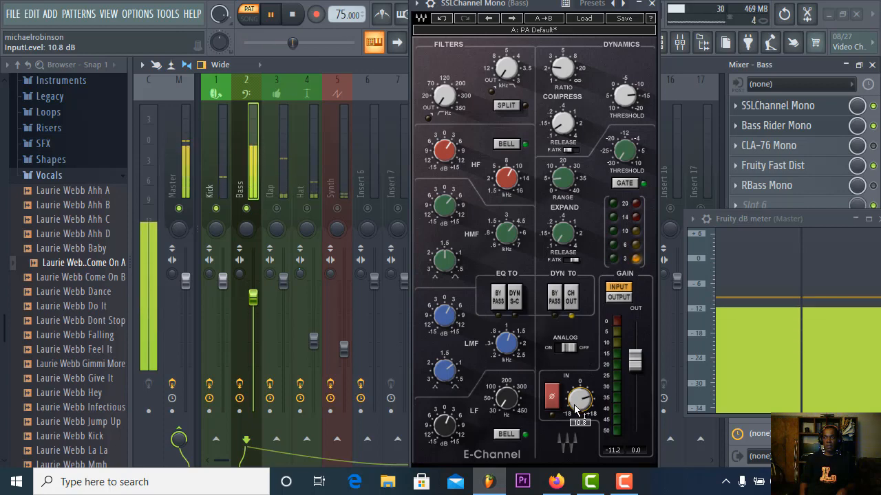
{"action": "left_click", "coordinate": [625, 296]}
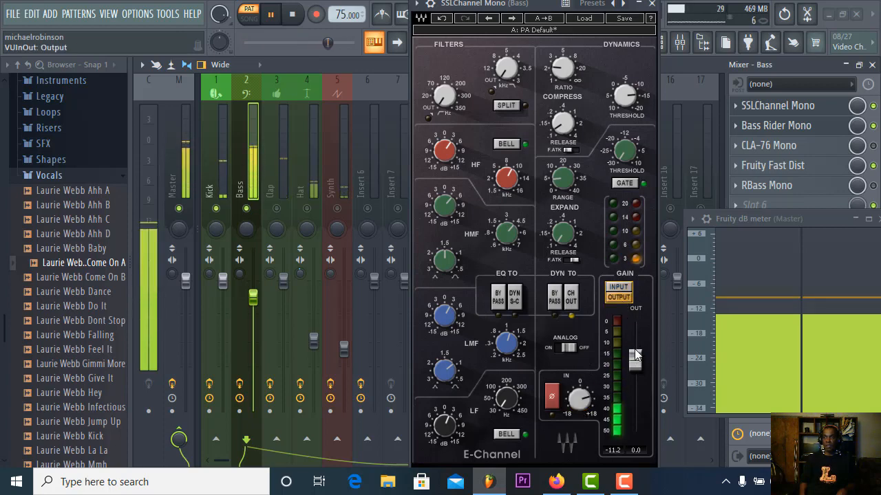
{"action": "left_click_drag", "start_coordinate": [635, 354], "coordinate": [635, 387]}
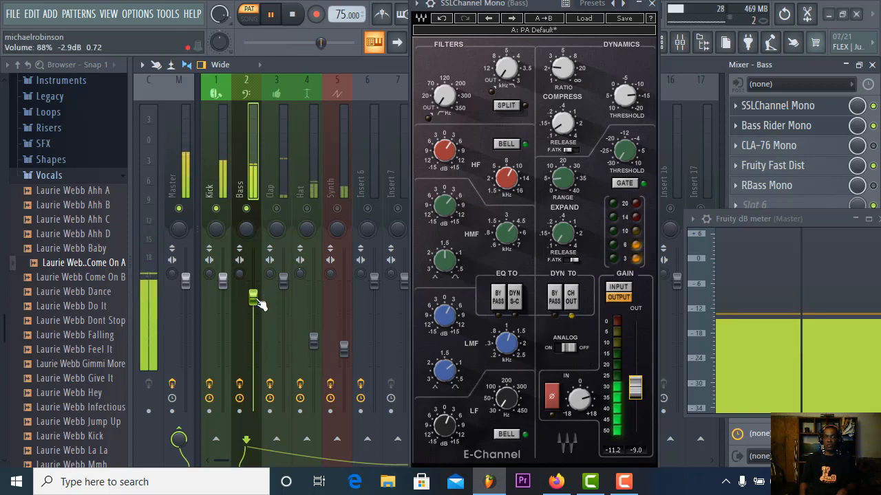
Step: Reset the Bass track's mixer fader to 0.0 dB, compare the plugin's input and output levels, and set its output gain to -8.0 dB
{"action": "right_click", "coordinate": [259, 306]}
{"action": "left_click", "coordinate": [265, 266]}
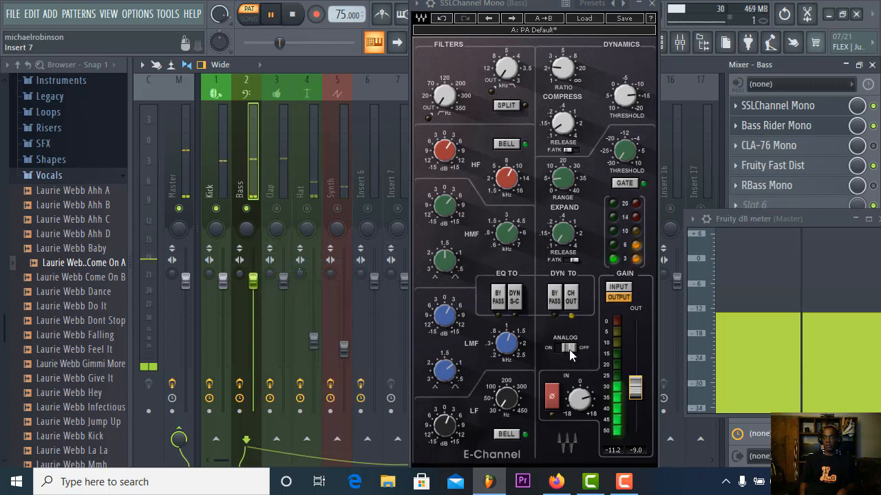
{"action": "left_click", "coordinate": [619, 292]}
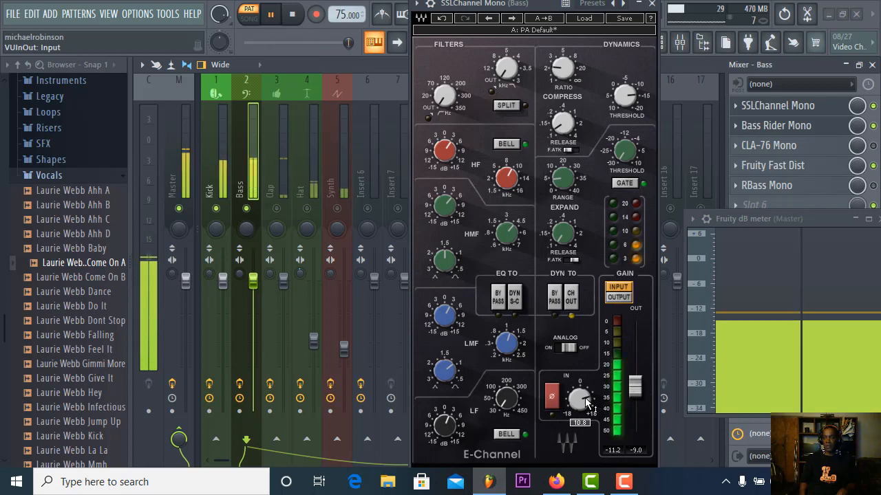
{"action": "left_click", "coordinate": [609, 299]}
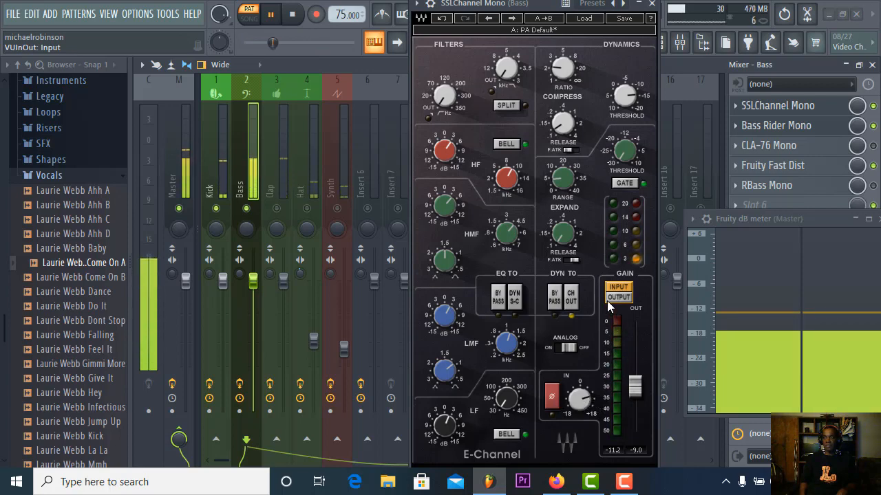
{"action": "mouse_move", "coordinate": [640, 379]}
{"action": "left_mouse_down"}
{"action": "mouse_move", "coordinate": [640, 391]}
{"action": "mouse_move", "coordinate": [635, 384]}
{"action": "left_mouse_up"}
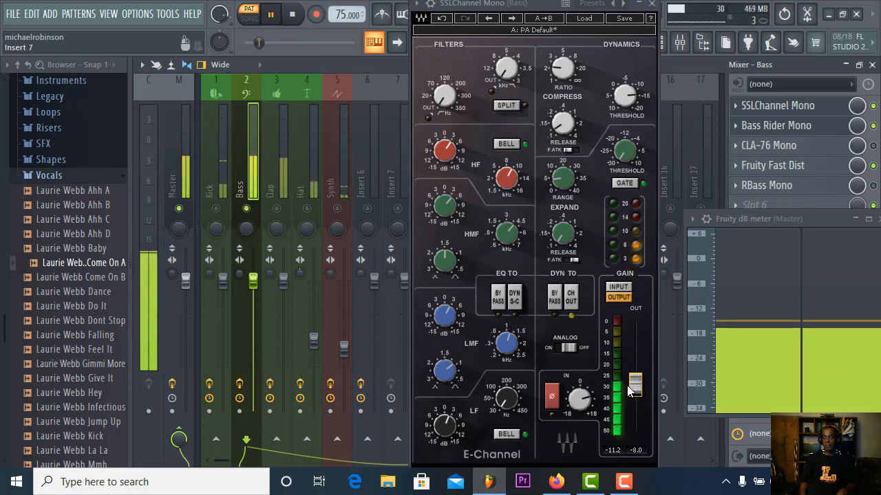
Step: Raise the bass compressor's threshold, set the plugin's output gain to -10.7 dB, and close its window
{"action": "left_click", "coordinate": [617, 295]}
{"action": "left_click_drag", "start_coordinate": [622, 102], "coordinate": [622, 114]}
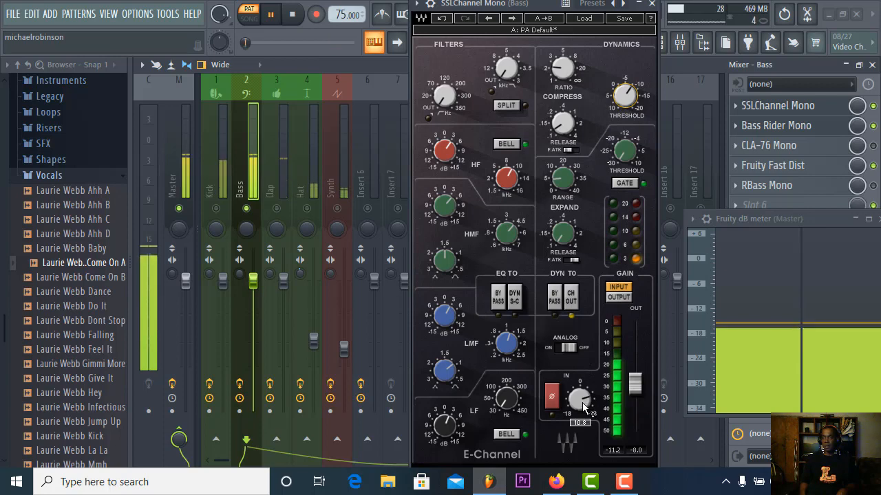
{"action": "left_click", "coordinate": [617, 299]}
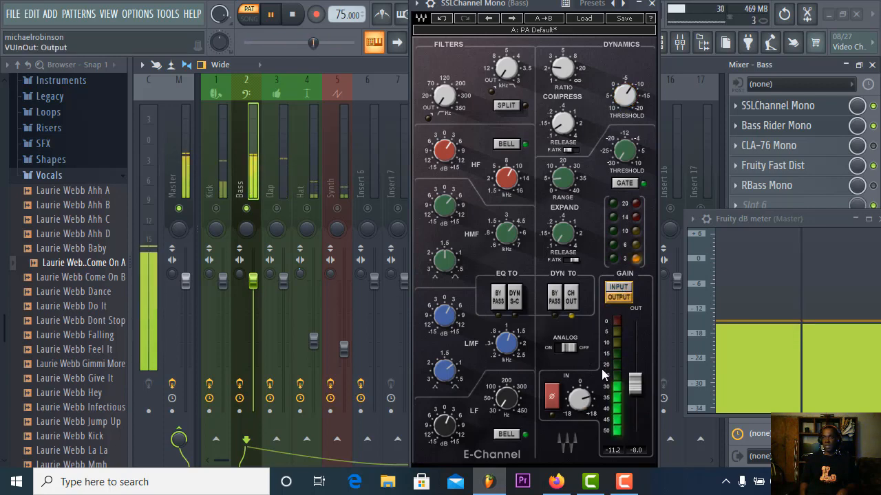
{"action": "mouse_move", "coordinate": [576, 397]}
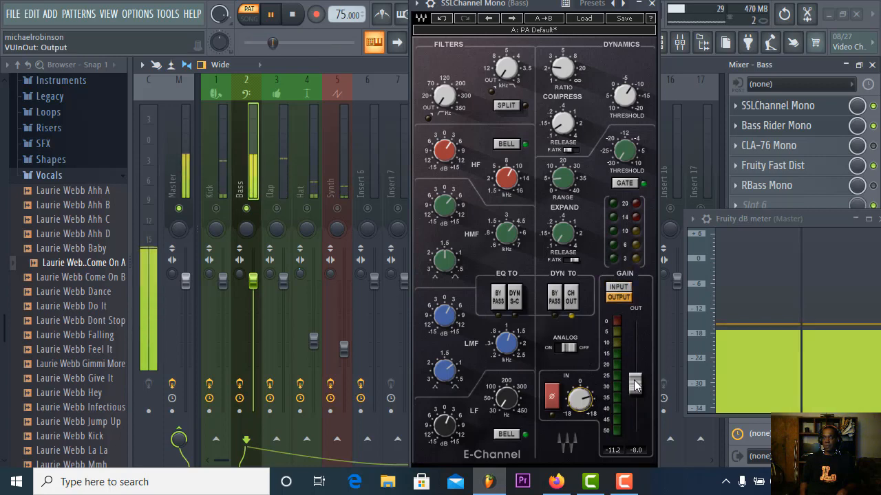
{"action": "left_click_drag", "start_coordinate": [634, 379], "coordinate": [634, 392]}
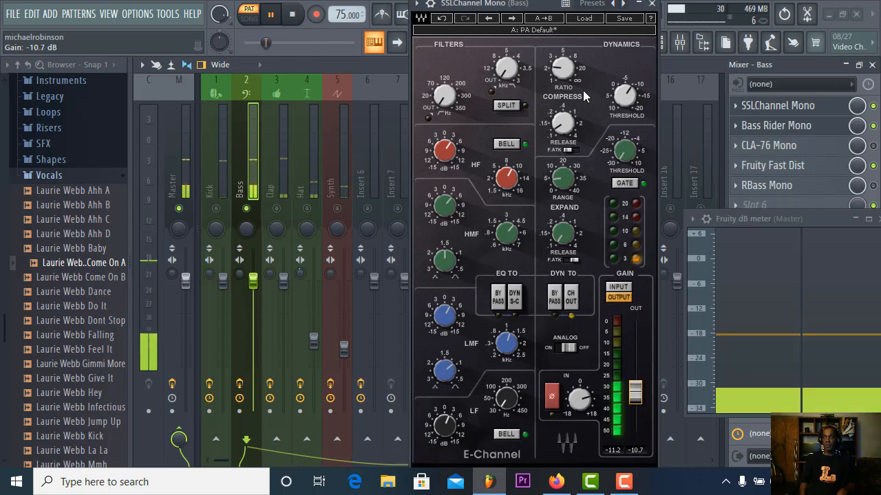
{"action": "left_click", "coordinate": [652, 7]}
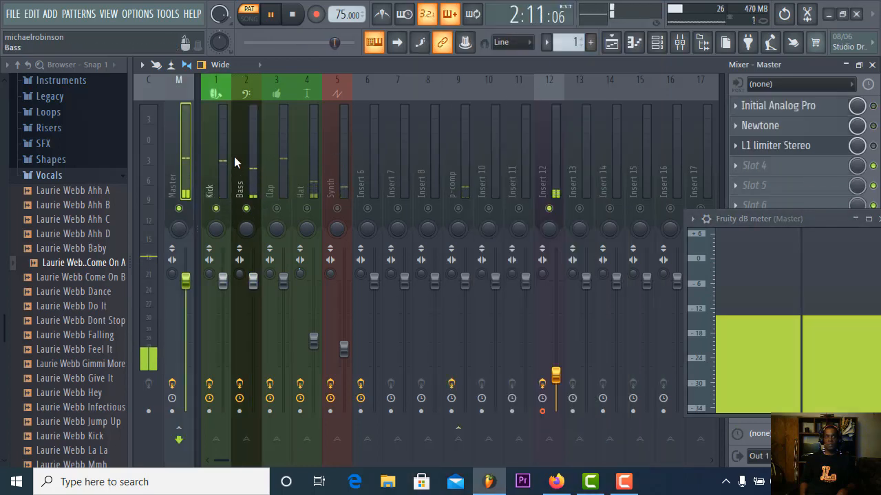
Step: Mute the Bass and Kick tracks, unmute the Clap, and open the Clap track's SSLChannel Mono
{"action": "left_click", "coordinate": [247, 208]}
{"action": "left_click", "coordinate": [216, 208]}
{"action": "left_click", "coordinate": [277, 209]}
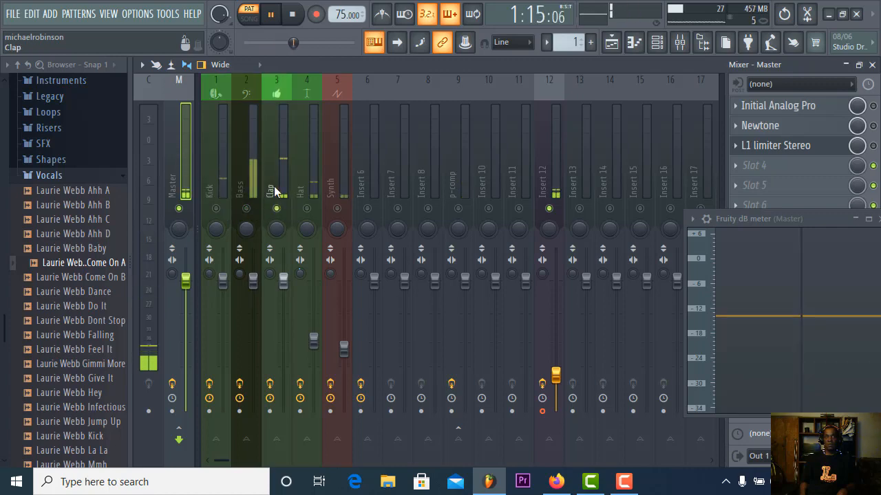
{"action": "left_click", "coordinate": [275, 191]}
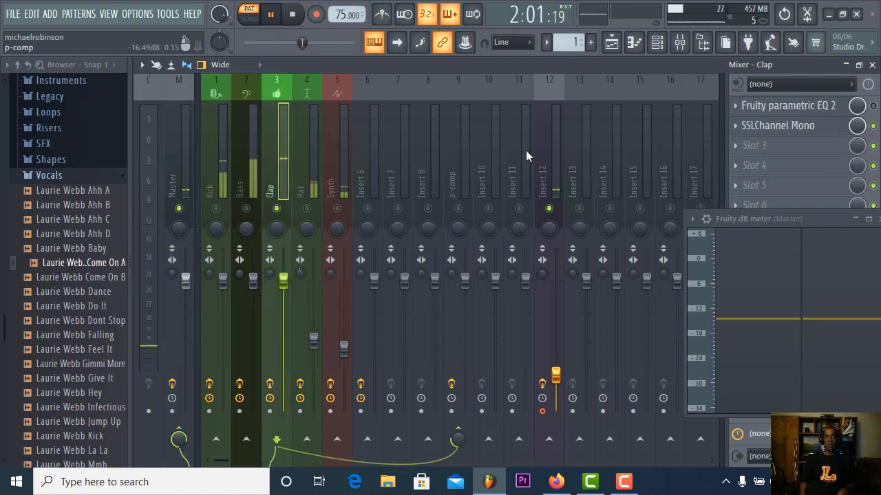
{"action": "left_click", "coordinate": [829, 126]}
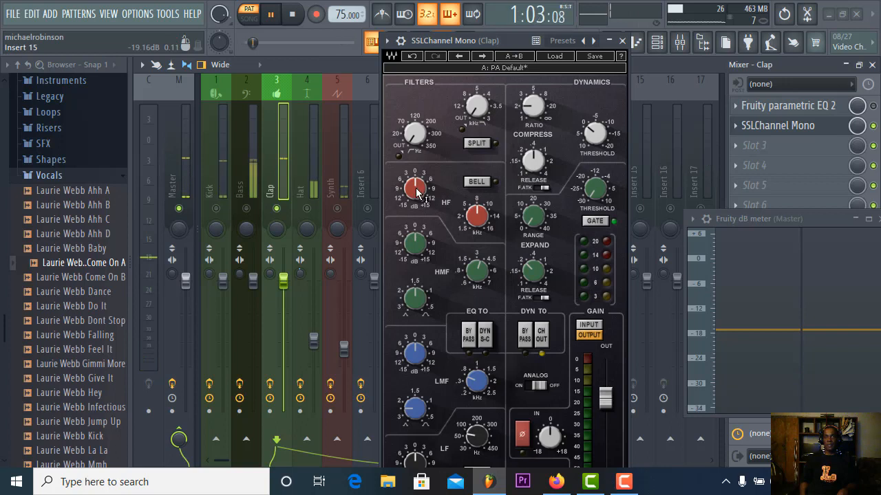
Step: Set the clap's HF gain to 3.4 dB, tune HMF to 4.33 kHz at 15 dB gain, and reduce the HMF gain to a mild boost
{"action": "left_click_drag", "start_coordinate": [417, 194], "coordinate": [418, 186]}
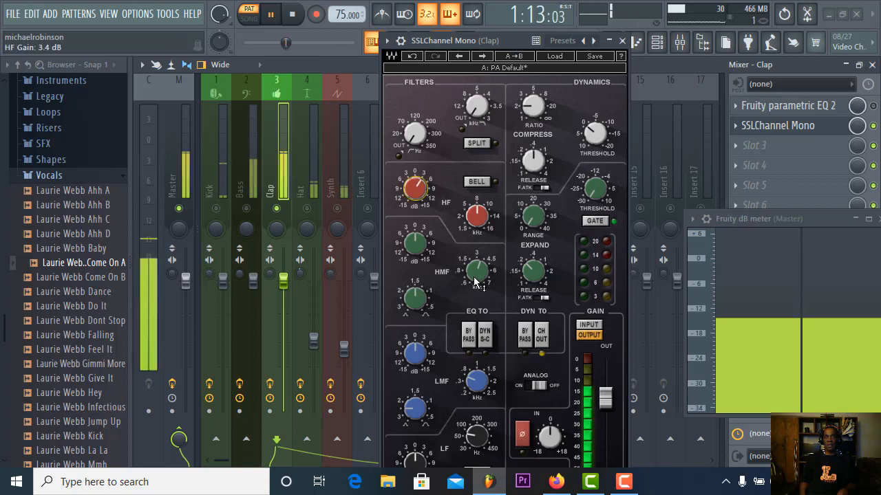
{"action": "left_click_drag", "start_coordinate": [415, 243], "coordinate": [415, 238]}
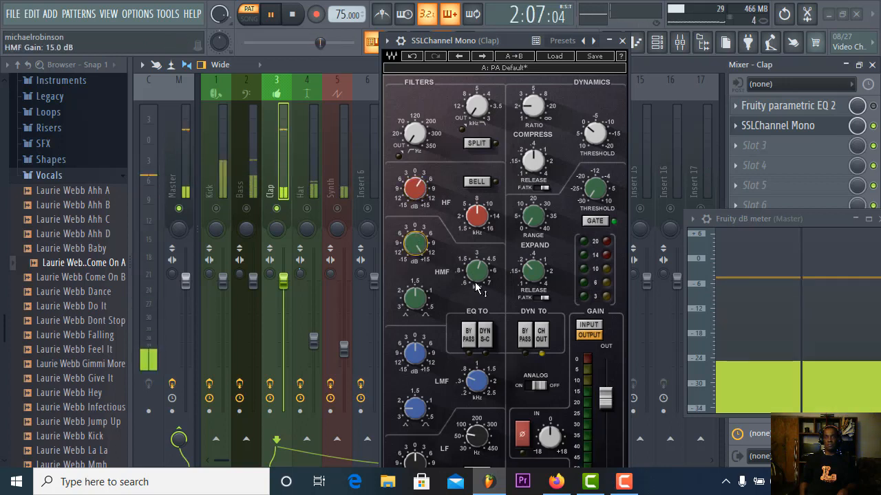
{"action": "left_click_drag", "start_coordinate": [475, 281], "coordinate": [474, 281]}
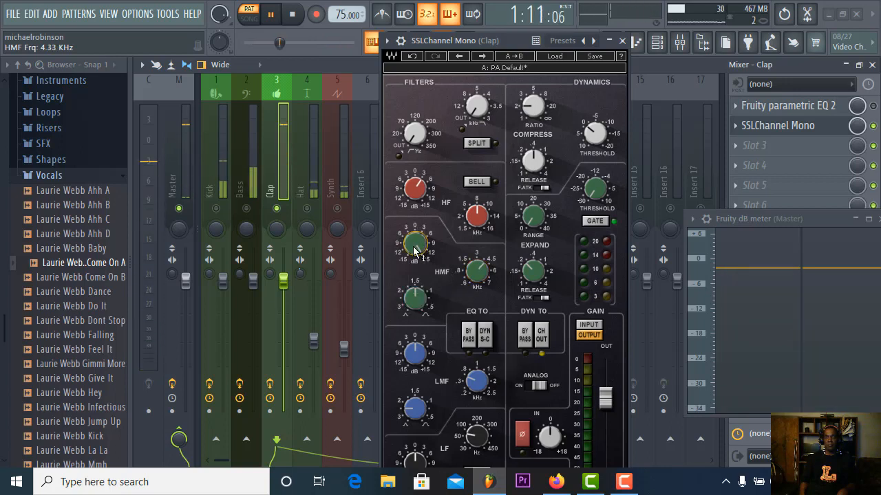
{"action": "left_click_drag", "start_coordinate": [414, 252], "coordinate": [415, 240]}
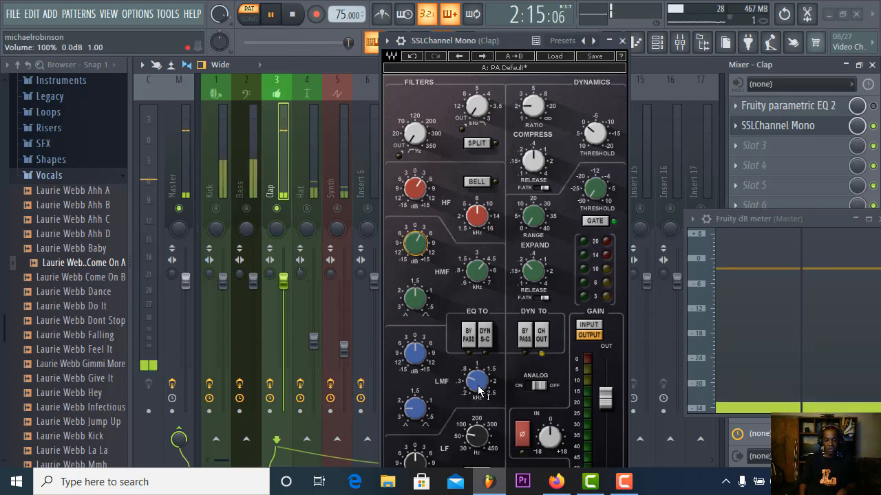
Step: Set the clap's LMF band to 1.97 kHz with a 1.19 Q and slight boost, and its LF band to 202 Hz with 1.3 dB of gain
{"action": "mouse_move", "coordinate": [477, 390]}
{"action": "scroll", "coordinate": [477, 389], "scroll_direction": "up", "scroll_amount": 4}
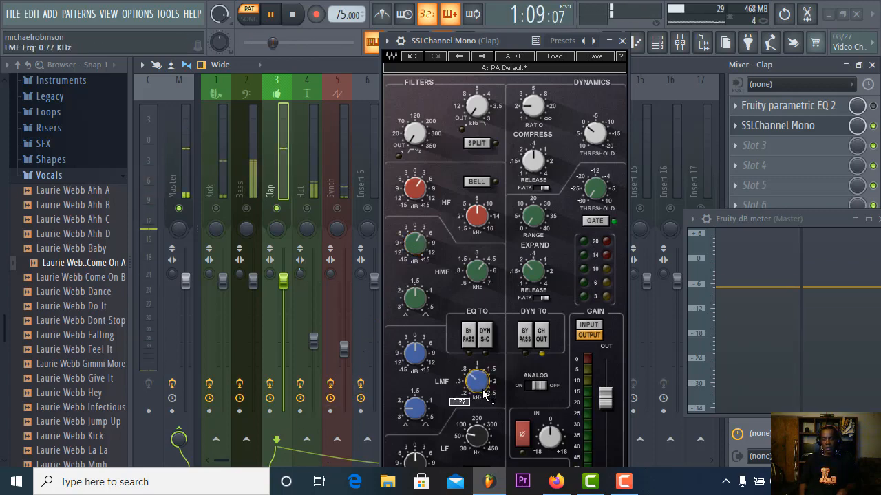
{"action": "scroll", "coordinate": [478, 390], "scroll_direction": "up", "scroll_amount": 6}
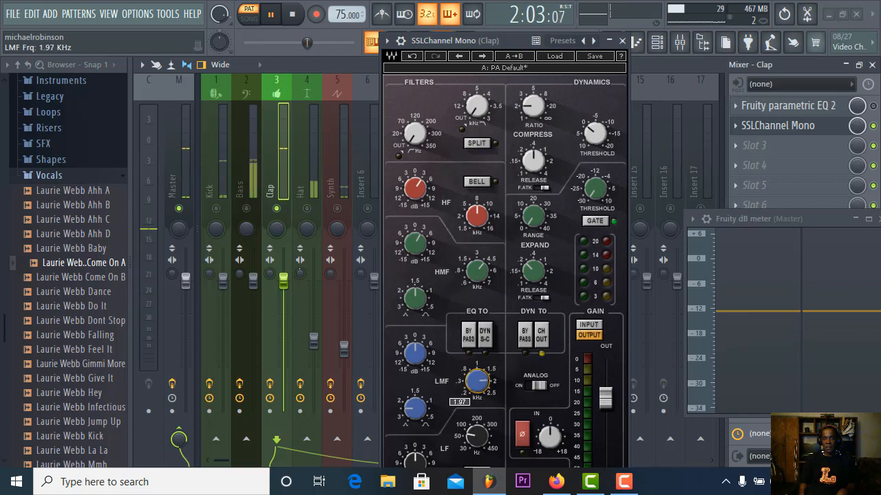
{"action": "scroll", "coordinate": [478, 381], "scroll_direction": "up", "scroll_amount": 1}
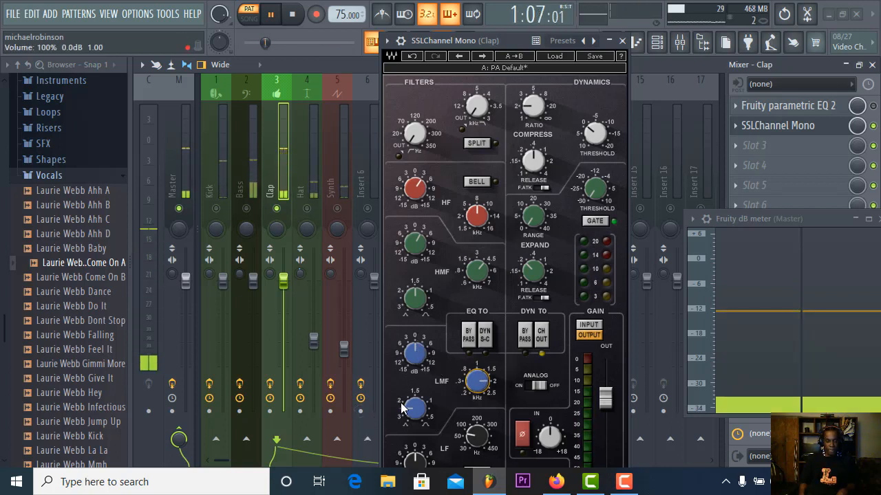
{"action": "mouse_move", "coordinate": [415, 409]}
{"action": "left_mouse_down"}
{"action": "mouse_move", "coordinate": [415, 388]}
{"action": "mouse_move", "coordinate": [403, 397]}
{"action": "left_mouse_up"}
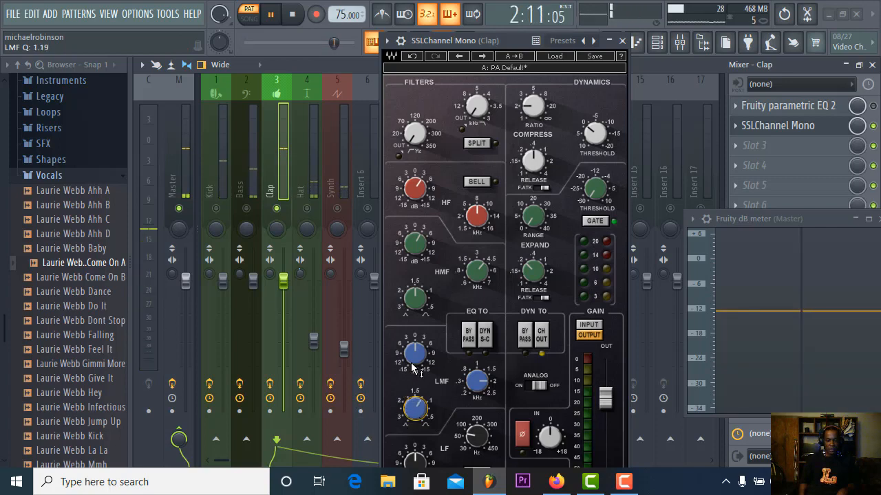
{"action": "left_click_drag", "start_coordinate": [413, 367], "coordinate": [413, 359]}
{"action": "left_click_drag", "start_coordinate": [466, 439], "coordinate": [466, 416]}
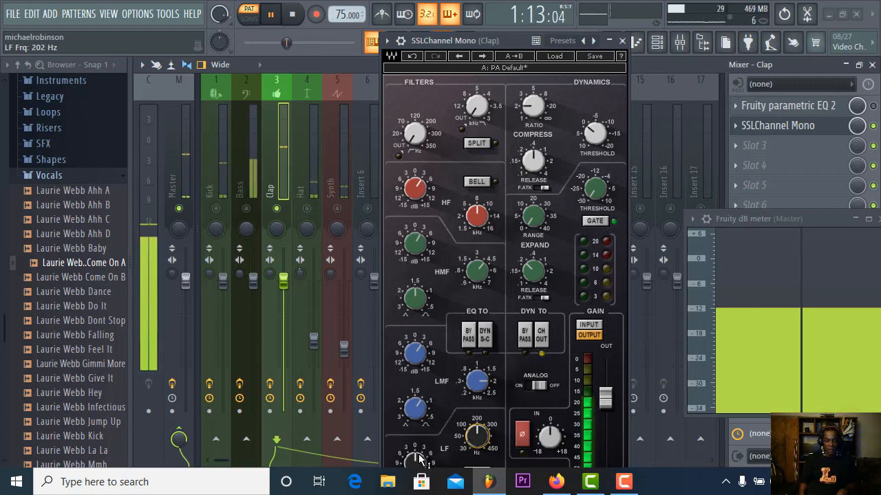
{"action": "left_click_drag", "start_coordinate": [417, 461], "coordinate": [417, 459]}
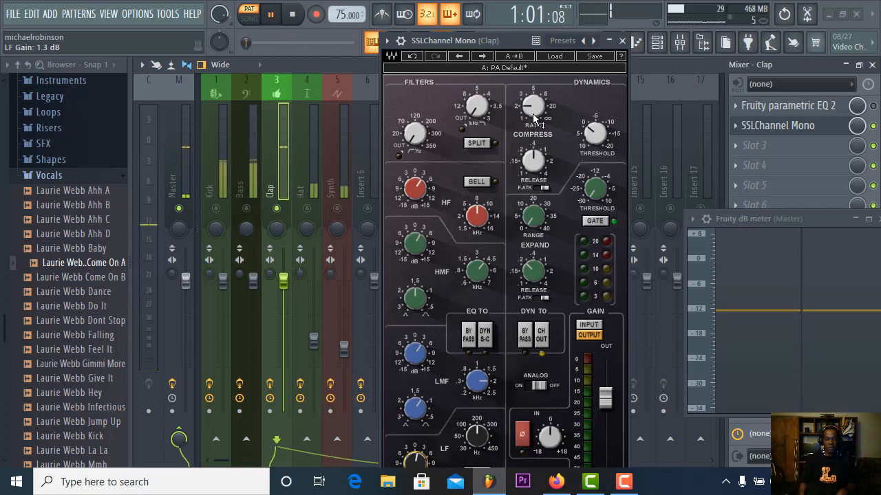
Step: Raise the clap compressor's ratio, set its threshold to -16.3 dB, and shorten its release
{"action": "left_click_drag", "start_coordinate": [532, 105], "coordinate": [533, 104]}
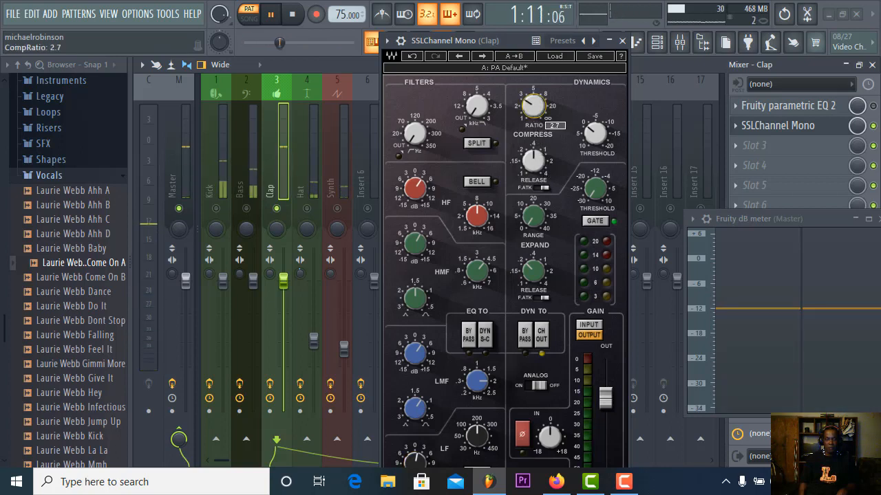
{"action": "left_click_drag", "start_coordinate": [534, 106], "coordinate": [533, 105]}
{"action": "left_click", "coordinate": [595, 133]}
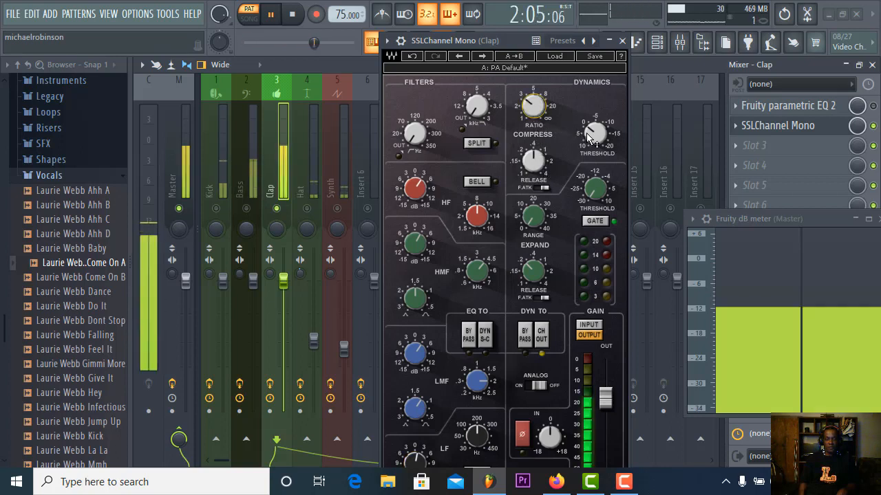
{"action": "left_click_drag", "start_coordinate": [595, 133], "coordinate": [572, 149]}
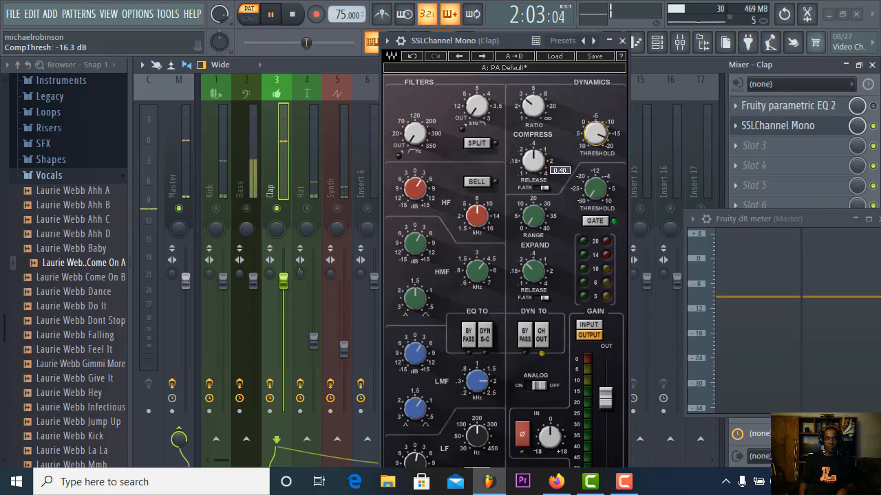
{"action": "mouse_move", "coordinate": [533, 161]}
{"action": "left_mouse_down"}
{"action": "mouse_move", "coordinate": [545, 158]}
{"action": "mouse_move", "coordinate": [530, 163]}
{"action": "left_mouse_up"}
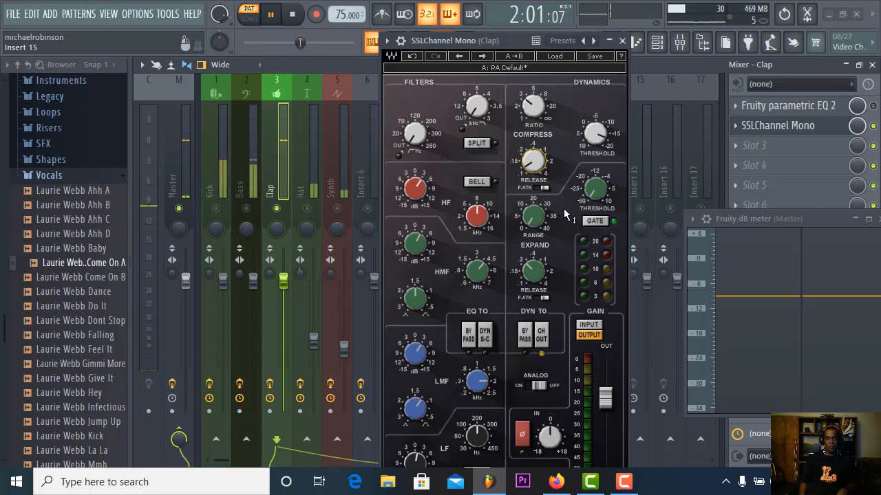
Step: Try the clap's dynamics in expander mode, switch back to gate mode, and set the range to 4.2 dB
{"action": "left_click_drag", "start_coordinate": [533, 216], "coordinate": [544, 227]}
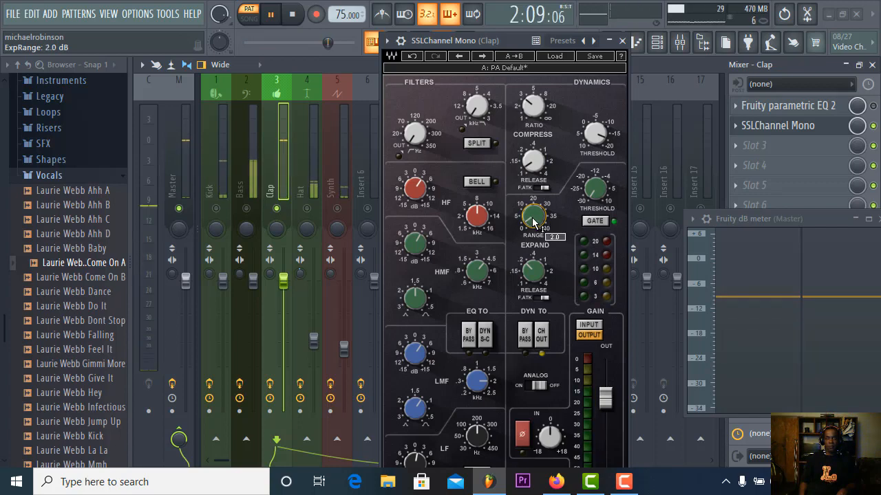
{"action": "left_click", "coordinate": [247, 208]}
{"action": "left_click", "coordinate": [223, 209]}
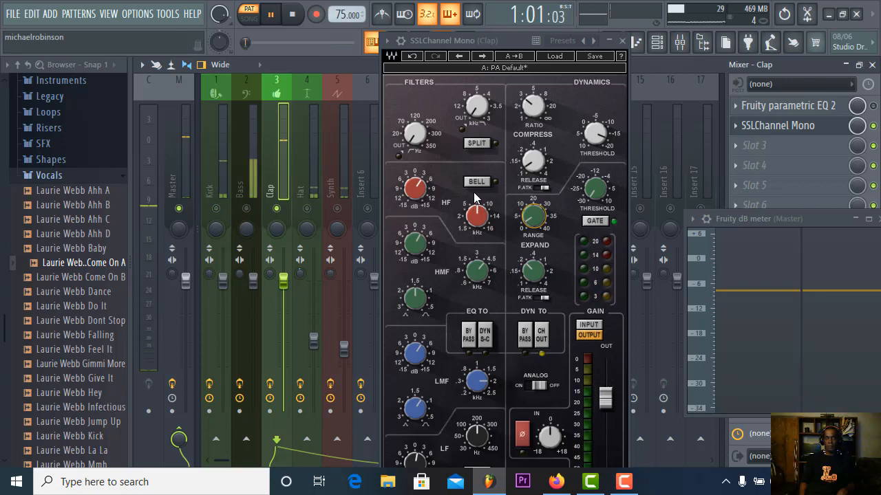
{"action": "left_click", "coordinate": [529, 218]}
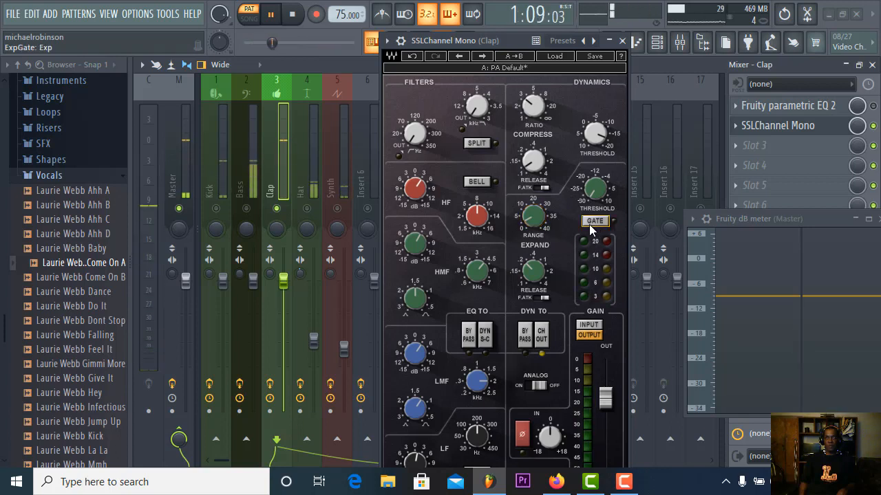
{"action": "left_click_drag", "start_coordinate": [538, 219], "coordinate": [538, 215]}
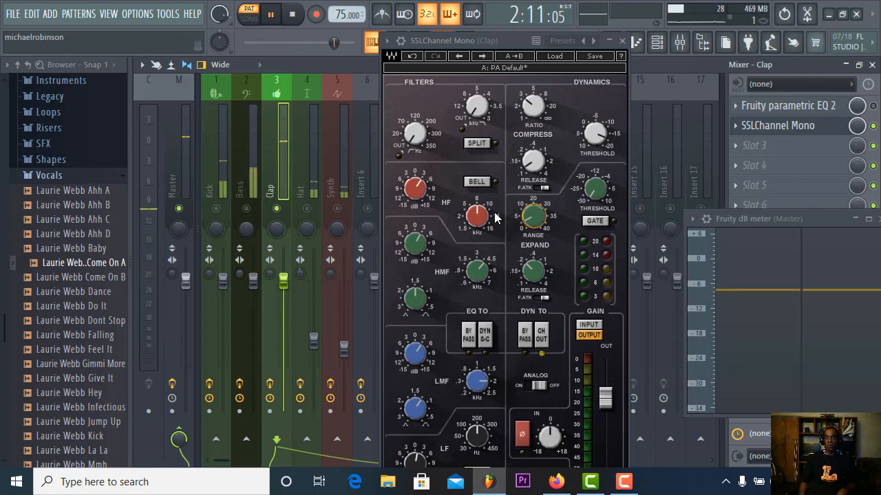
{"action": "left_click", "coordinate": [596, 220]}
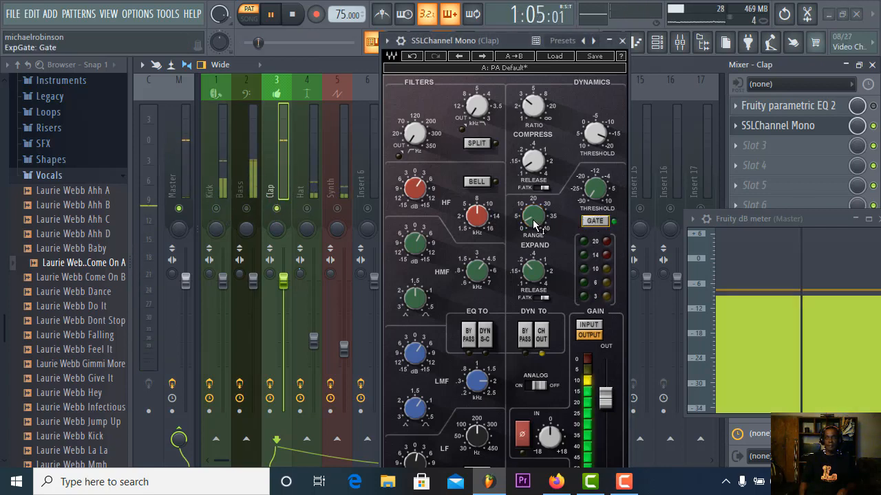
{"action": "left_click_drag", "start_coordinate": [533, 228], "coordinate": [533, 225]}
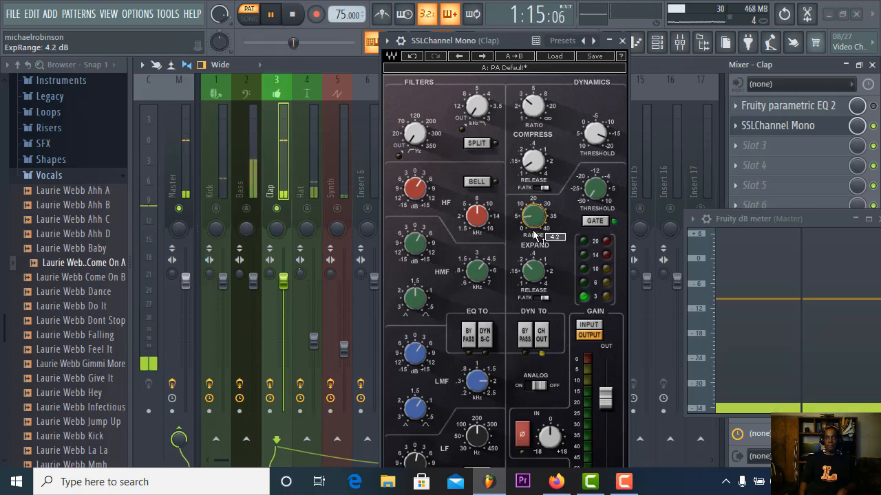
Step: Shorten the clap gate's release, turn on its fast attack, and invert the clap's input phase
{"action": "left_click", "coordinate": [541, 298]}
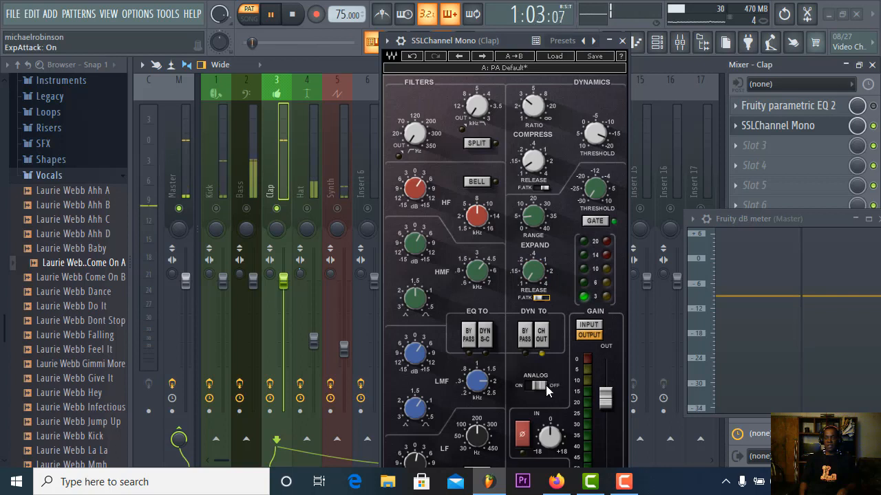
{"action": "left_click", "coordinate": [524, 437]}
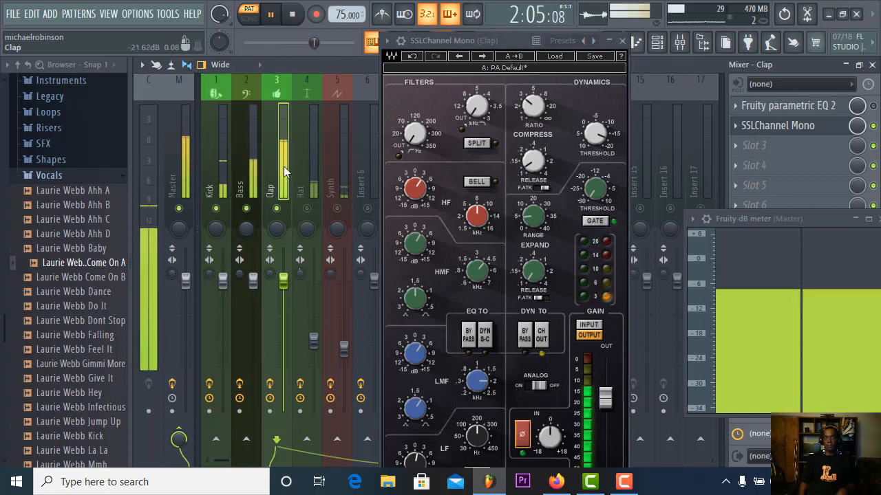
{"action": "left_click", "coordinate": [246, 208]}
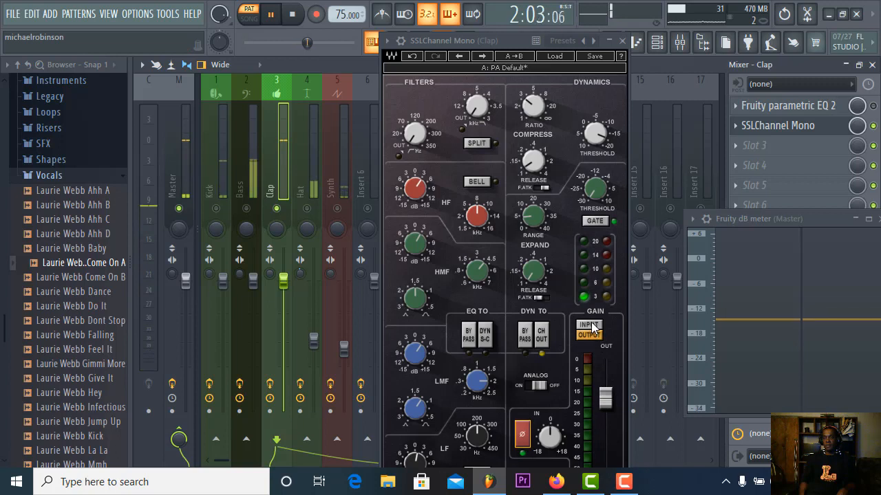
Step: Compare the clap's input and output metering, set its output gain to -9.6 dB, and close the plugin window
{"action": "left_click", "coordinate": [592, 324]}
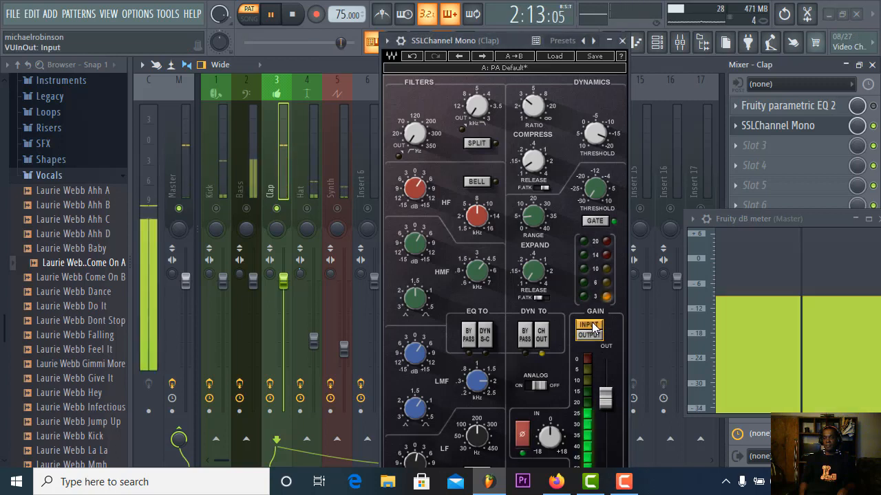
{"action": "left_click", "coordinate": [590, 339]}
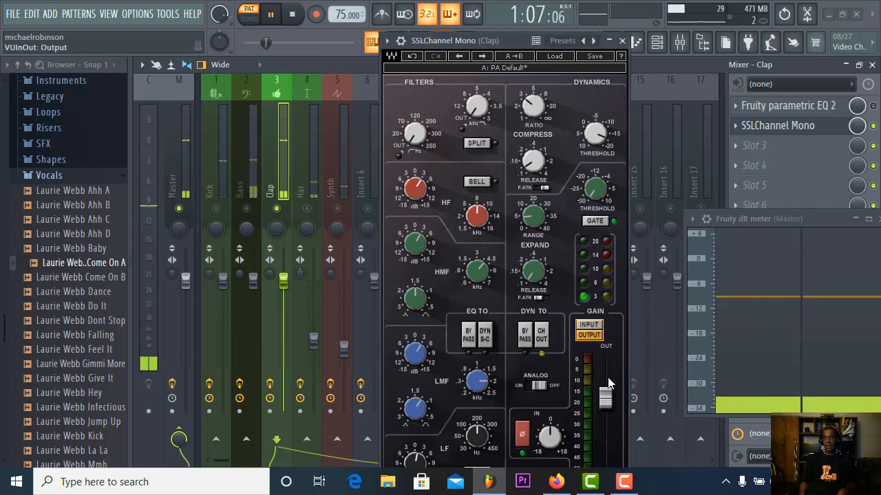
{"action": "left_click_drag", "start_coordinate": [605, 398], "coordinate": [605, 428]}
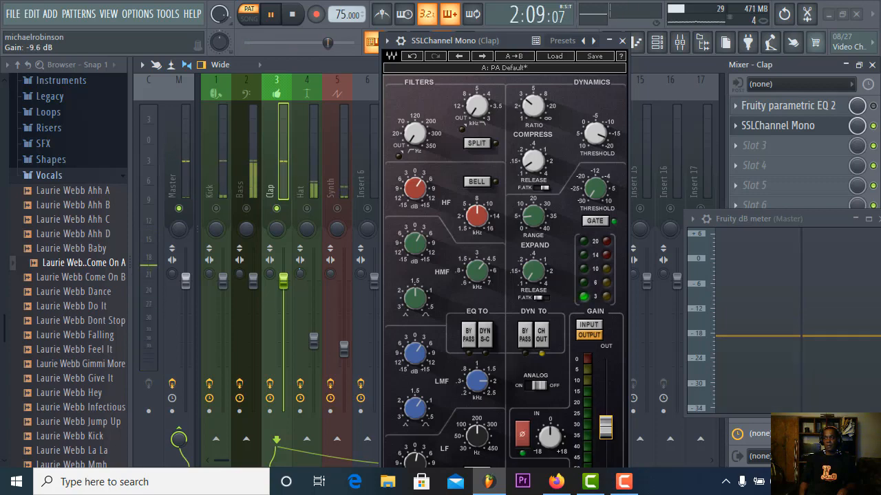
{"action": "left_click", "coordinate": [623, 40]}
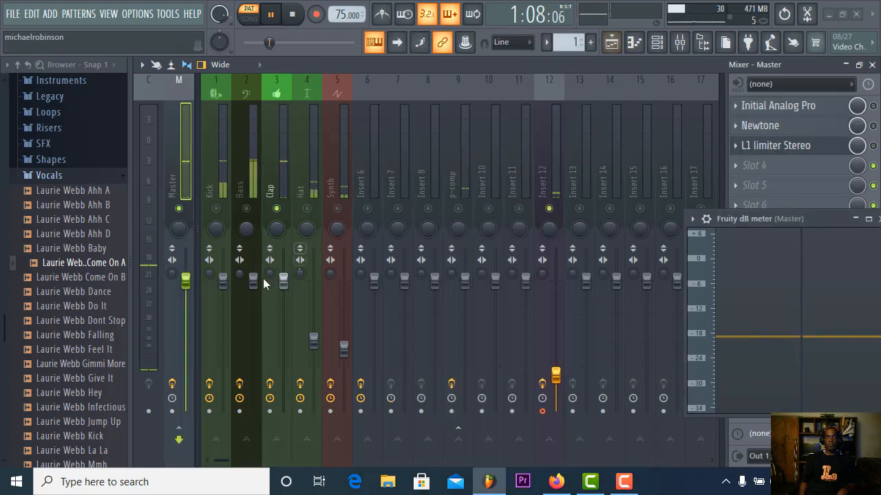
Step: Unmute the Kick and Bass to hear them with the Clap, and mute all three tracks
{"action": "left_click", "coordinate": [216, 208]}
{"action": "left_click", "coordinate": [245, 208]}
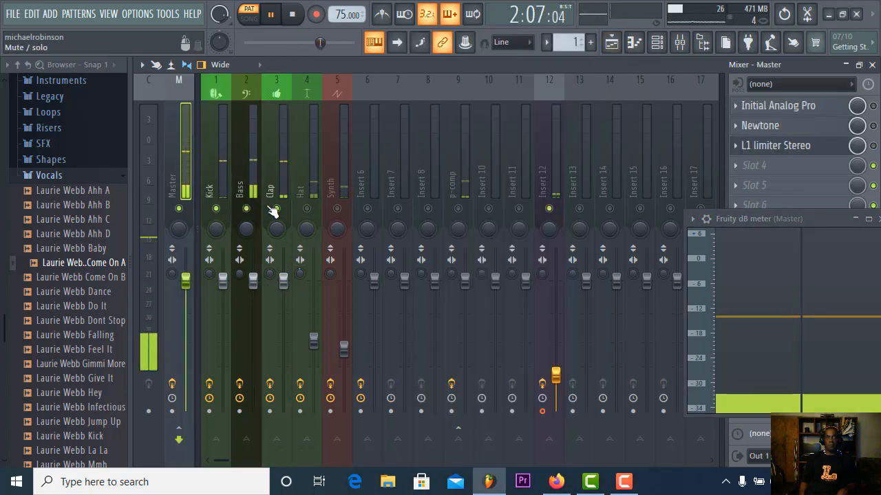
{"action": "left_click", "coordinate": [274, 208]}
{"action": "left_click", "coordinate": [246, 209]}
{"action": "left_click", "coordinate": [216, 208]}
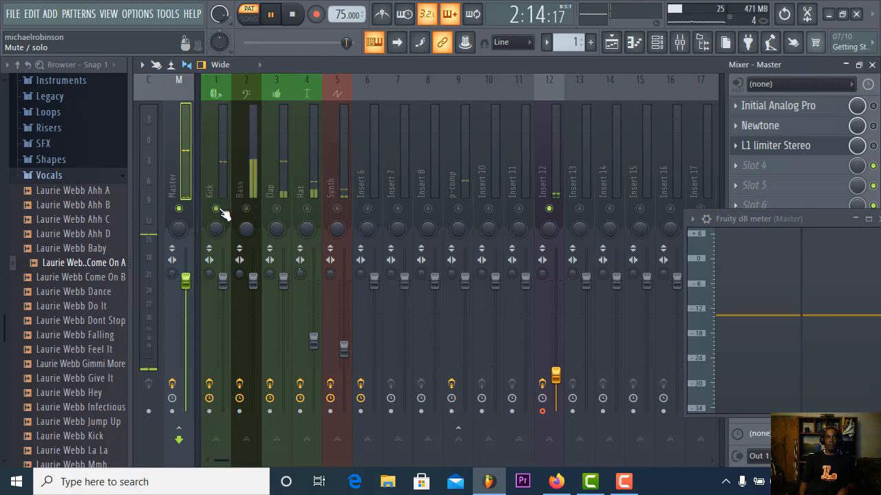
Step: Unmute the Hat, reset its fader to 0.0 dB, and open its SSLChannel Mono with playback restarted
{"action": "left_click", "coordinate": [318, 208]}
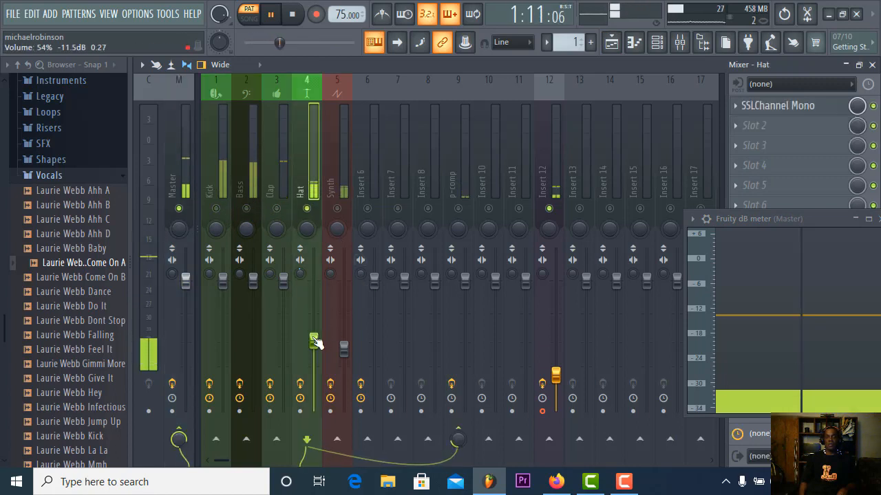
{"action": "right_click", "coordinate": [314, 342]}
{"action": "left_click", "coordinate": [344, 265]}
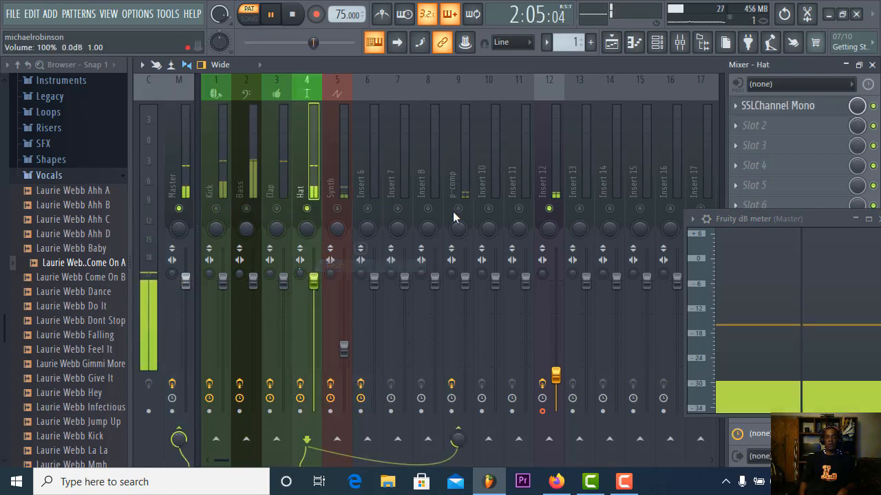
{"action": "left_click", "coordinate": [292, 15]}
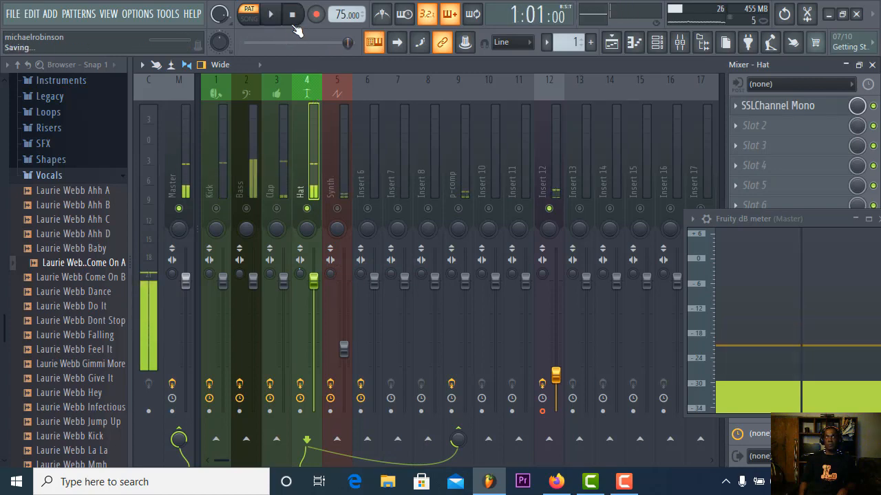
{"action": "left_click", "coordinate": [788, 105]}
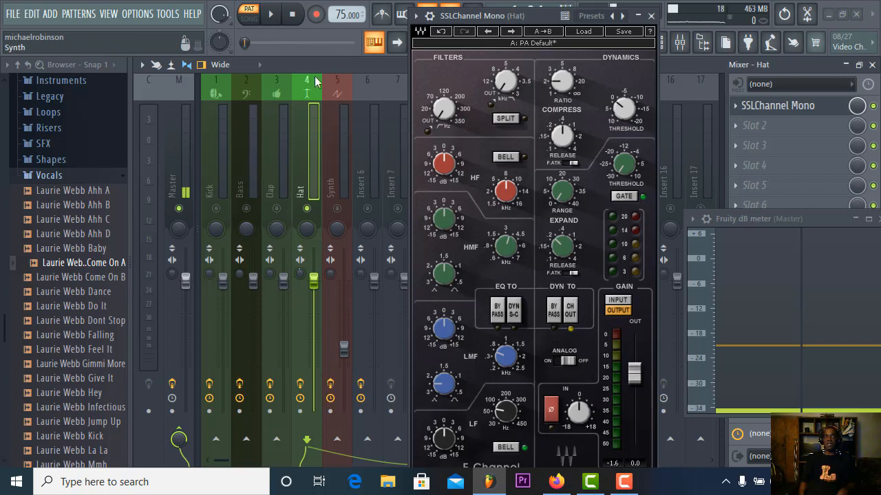
{"action": "left_click", "coordinate": [272, 17]}
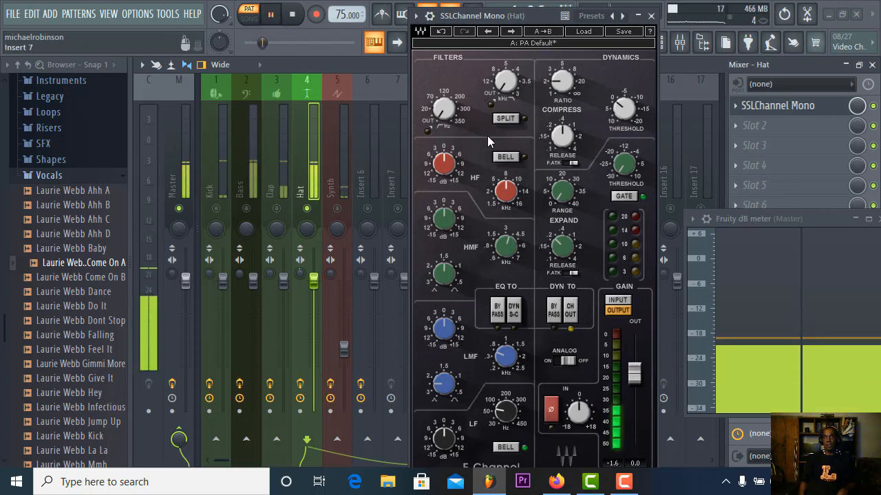
Step: Set the hat's HF gain to 2.8 dB and its HMF band to 4.38 kHz with a slight boost
{"action": "left_click_drag", "start_coordinate": [451, 159], "coordinate": [452, 144]}
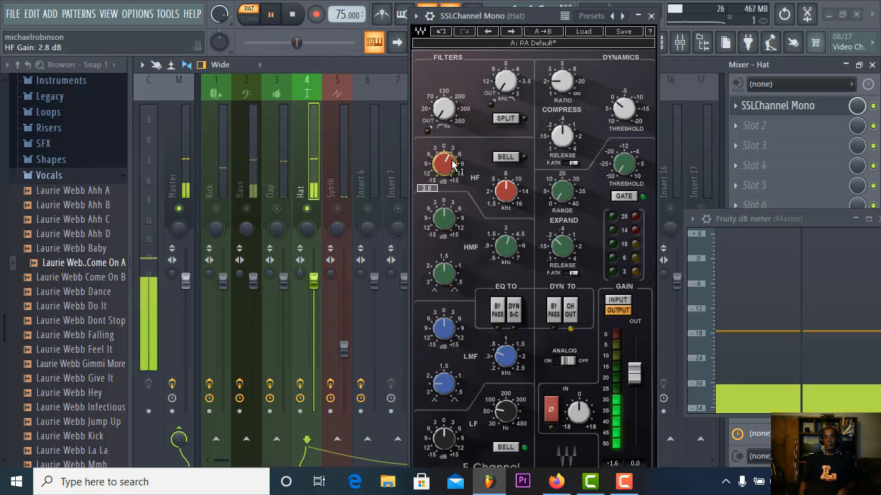
{"action": "left_click_drag", "start_coordinate": [506, 247], "coordinate": [506, 245]}
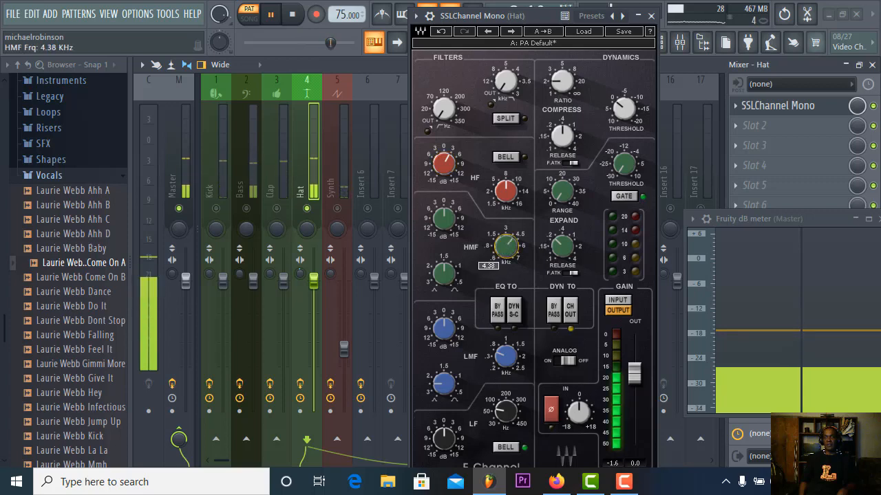
{"action": "left_click_drag", "start_coordinate": [438, 219], "coordinate": [437, 205]}
Step: Set the hat's LMF band to 1.99 kHz with 2.8 dB of gain, and its LF gain to -0.7 dB
{"action": "left_click_drag", "start_coordinate": [506, 356], "coordinate": [505, 352]}
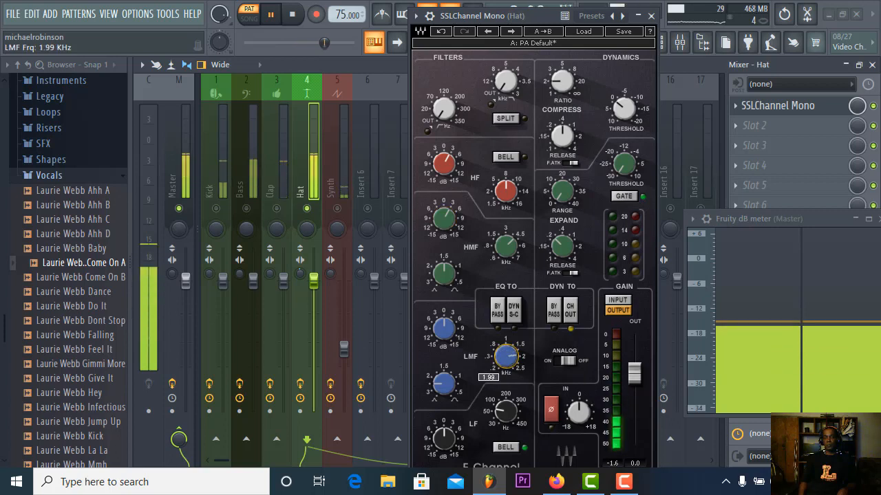
{"action": "left_click_drag", "start_coordinate": [434, 332], "coordinate": [434, 329]}
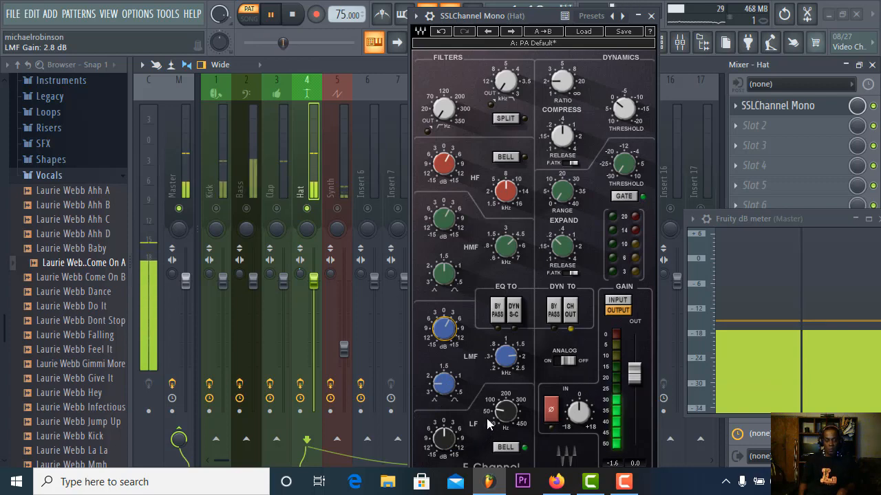
{"action": "left_click_drag", "start_coordinate": [500, 415], "coordinate": [499, 411]}
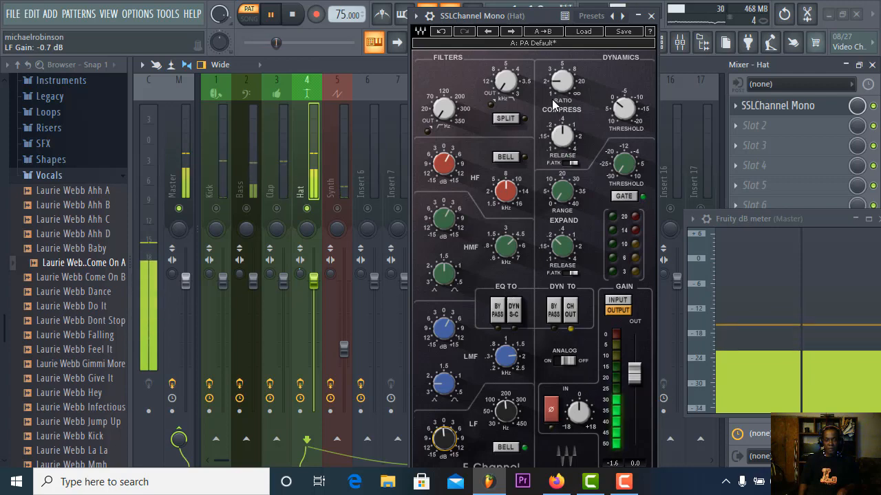
Step: Raise the hat compressor's ratio, set its threshold to -17.7 dB and release to 0.12, and turn on fast attack
{"action": "left_click_drag", "start_coordinate": [558, 91], "coordinate": [558, 86]}
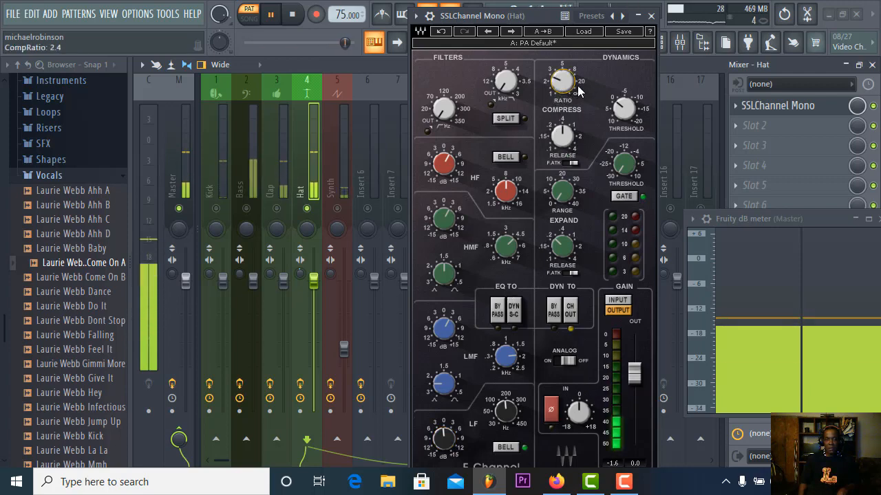
{"action": "left_click", "coordinate": [609, 111]}
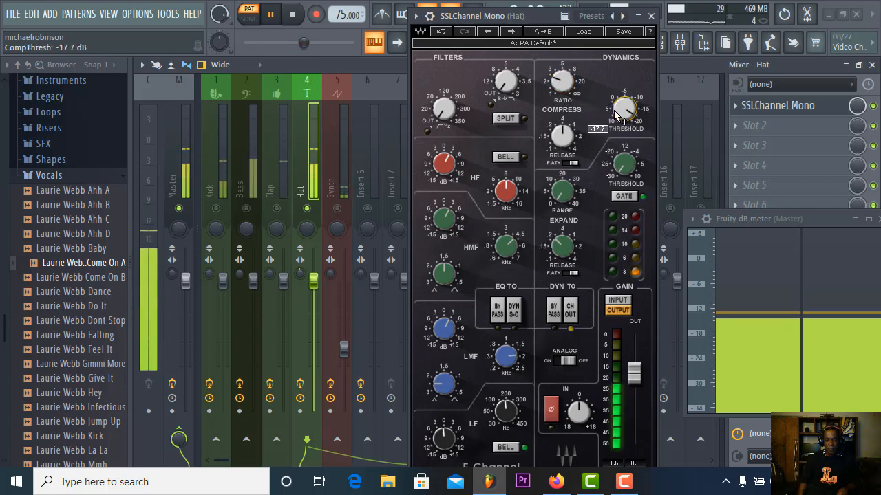
{"action": "left_click_drag", "start_coordinate": [570, 93], "coordinate": [561, 83]}
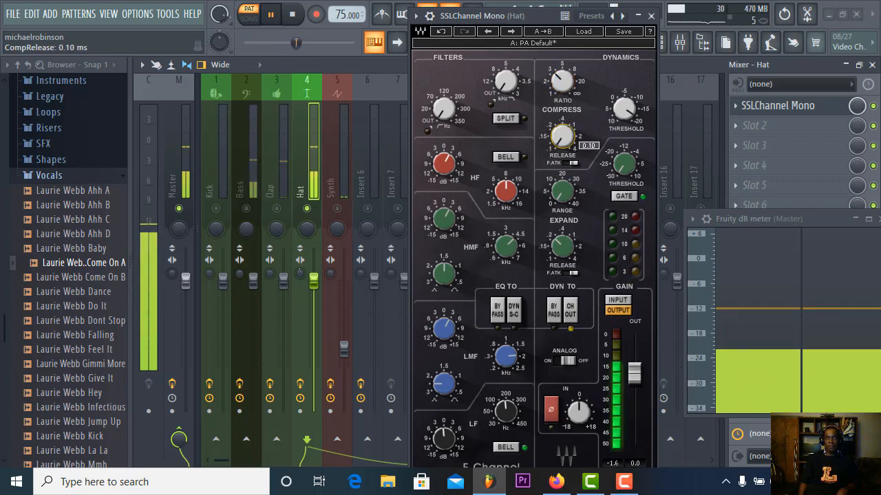
{"action": "left_click", "coordinate": [569, 163]}
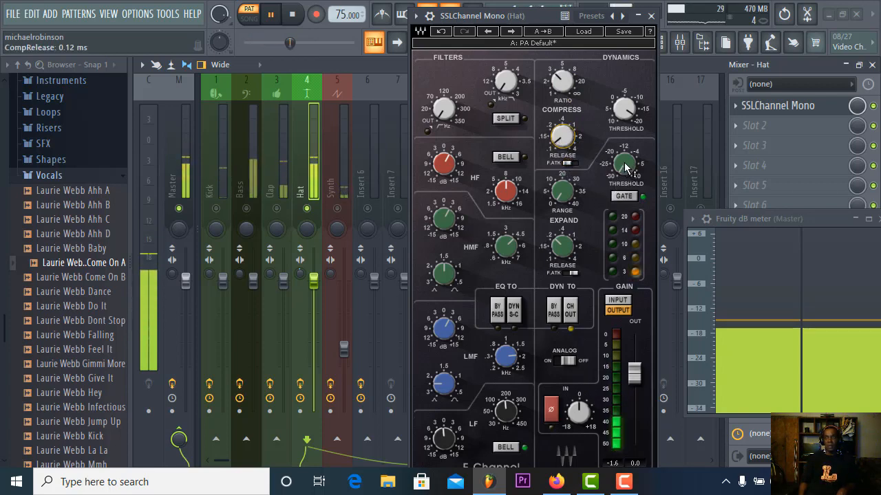
Step: Switch the hat's dynamics from gate to expander mode and set the range to 1.2 dB
{"action": "mouse_move", "coordinate": [622, 173]}
{"action": "left_click", "coordinate": [624, 196]}
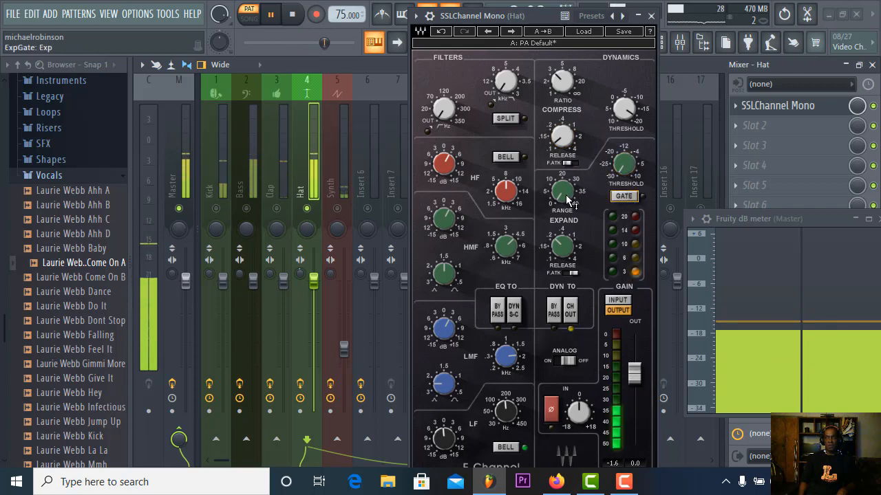
{"action": "left_click_drag", "start_coordinate": [562, 192], "coordinate": [562, 189]}
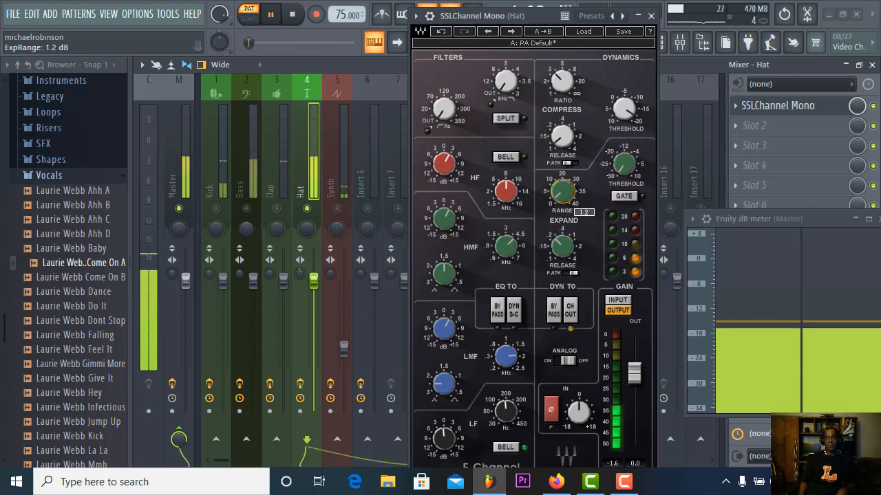
Step: Switch the hat's dynamics back to gate mode and set the compressor threshold to -9.5 dB
{"action": "left_click", "coordinate": [623, 196]}
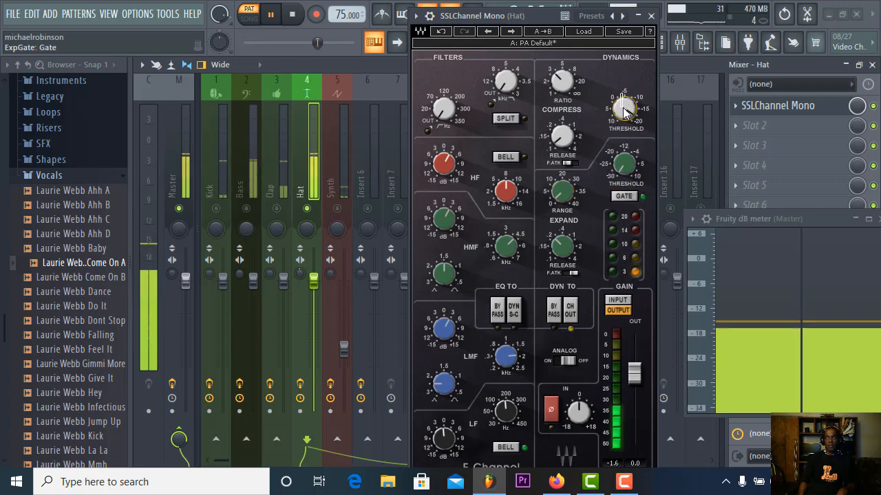
{"action": "left_click_drag", "start_coordinate": [620, 94], "coordinate": [621, 84]}
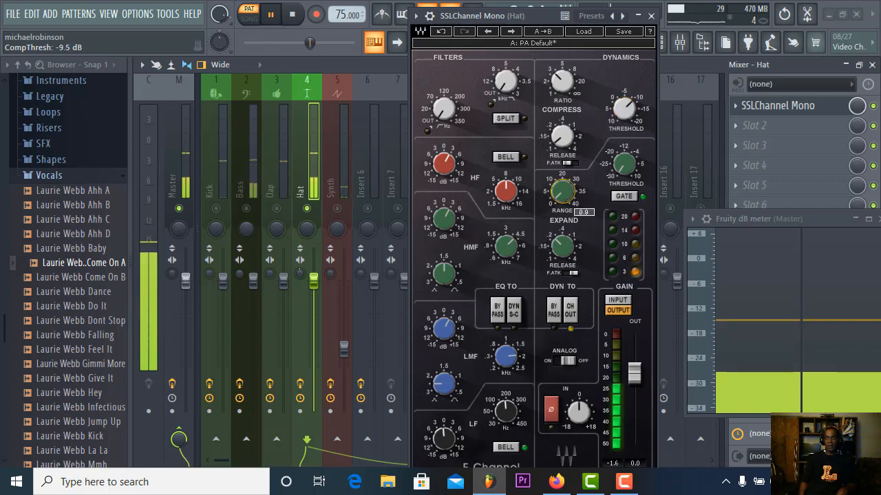
Step: Set the hat gate's range to 7.9 dB with fast attack, and lower the plugin's output gain to -3.4 dB
{"action": "left_click_drag", "start_coordinate": [563, 191], "coordinate": [563, 269]}
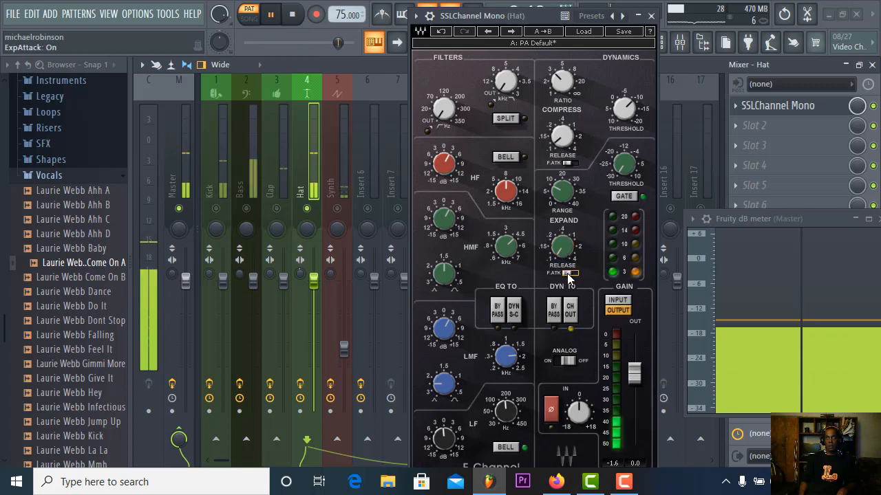
{"action": "left_click_drag", "start_coordinate": [561, 191], "coordinate": [561, 193]}
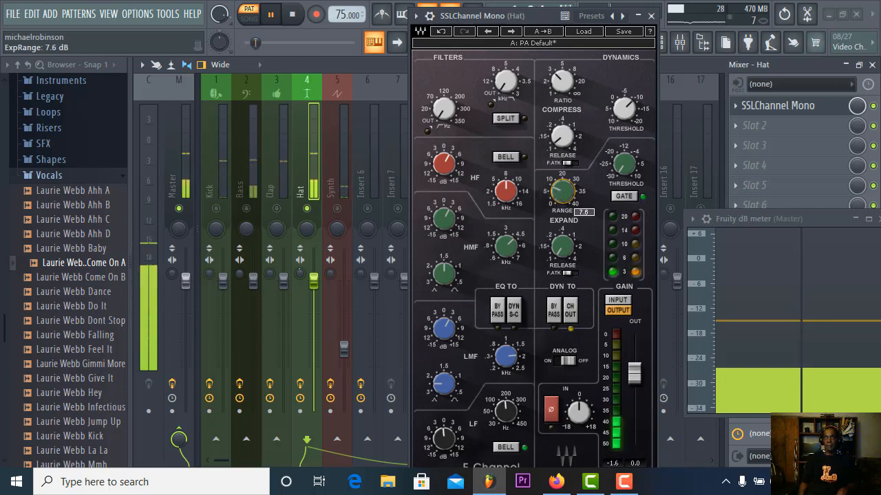
{"action": "left_click_drag", "start_coordinate": [561, 193], "coordinate": [561, 192]}
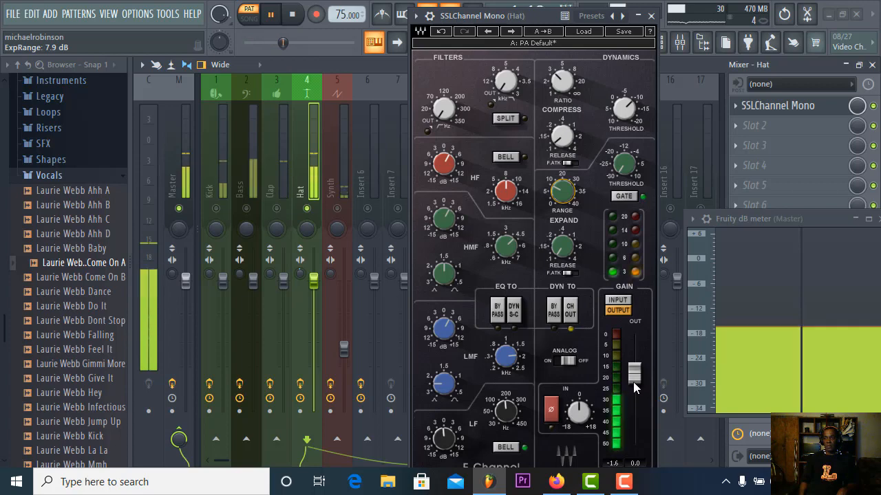
{"action": "left_click_drag", "start_coordinate": [634, 383], "coordinate": [634, 395]}
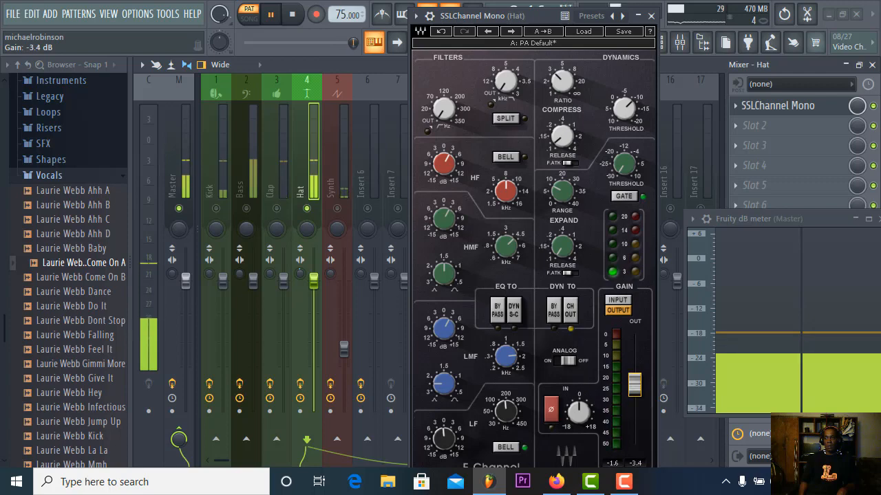
{"action": "left_click", "coordinate": [651, 16]}
Step: Listen to the hat together with the kick, bass and clap tracks, and return to the soloed hat
{"action": "left_click", "coordinate": [215, 208]}
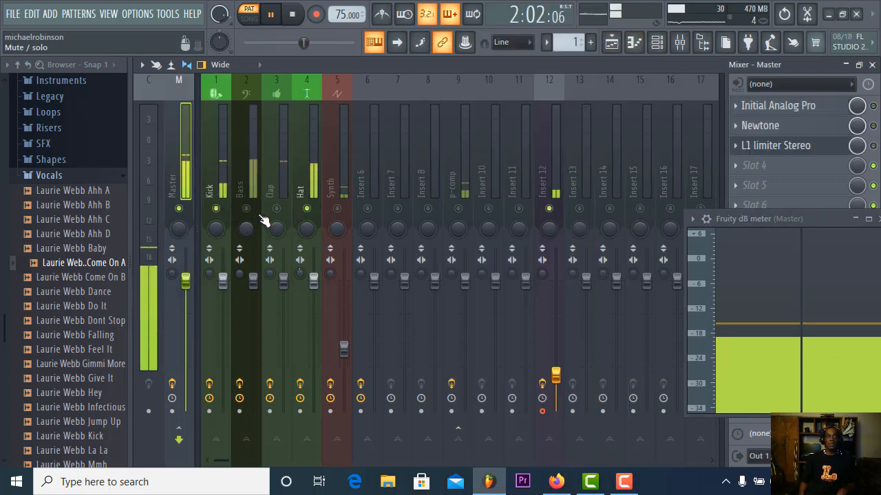
{"action": "left_click", "coordinate": [246, 209]}
{"action": "left_click", "coordinate": [276, 209]}
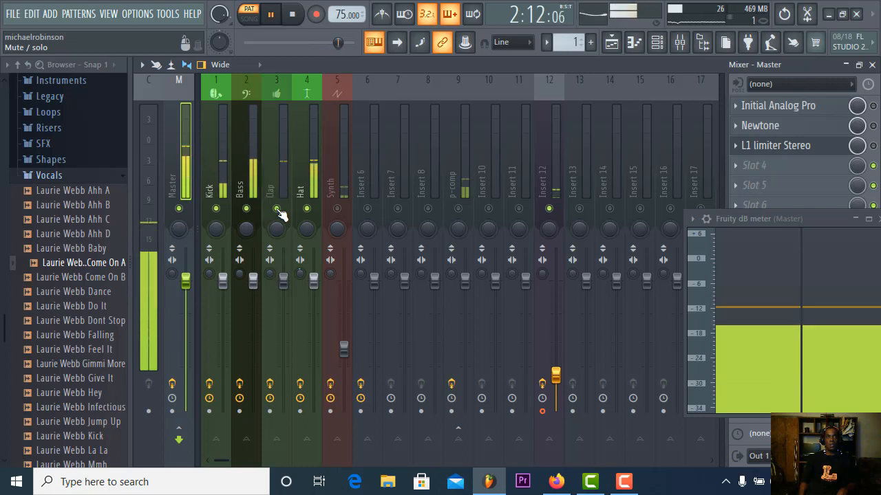
{"action": "right_click", "coordinate": [306, 209]}
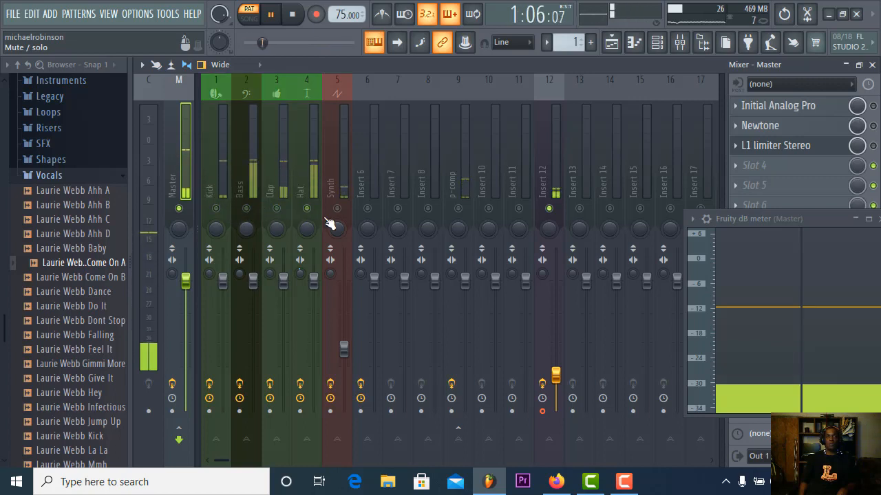
Step: Solo and select the synth track, reset its fader to 0.0 dB, and stop playback
{"action": "right_click", "coordinate": [337, 209]}
{"action": "left_click", "coordinate": [345, 171]}
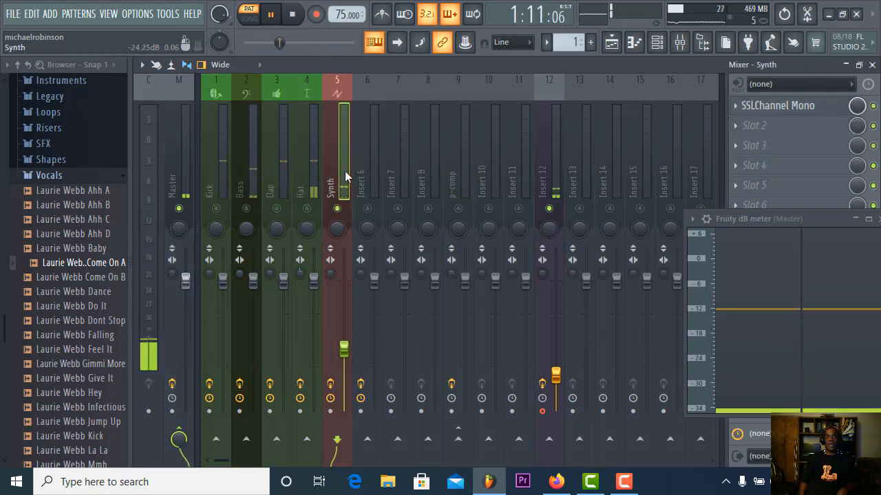
{"action": "right_click", "coordinate": [345, 351]}
{"action": "left_click", "coordinate": [376, 266]}
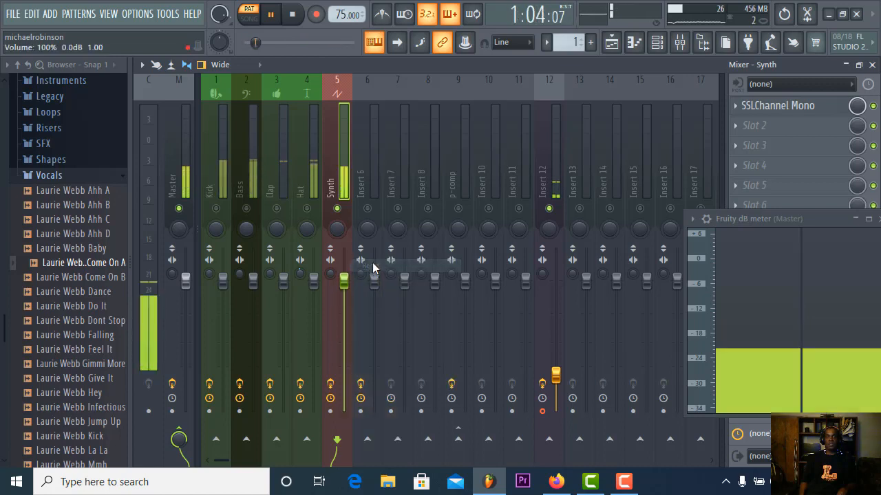
{"action": "left_click", "coordinate": [289, 17]}
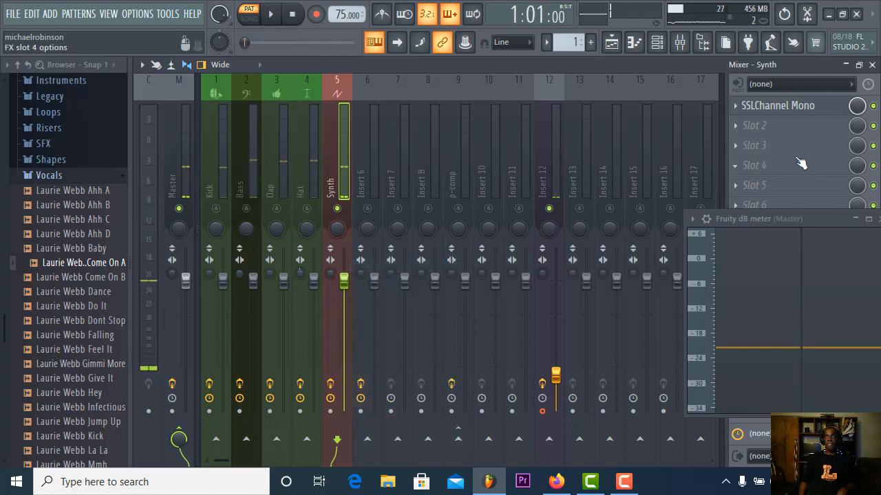
Step: Open the synth's SSLChannel Mono and, during playback, set its HF band to bell with 2.6 dB of gain
{"action": "left_click", "coordinate": [818, 109]}
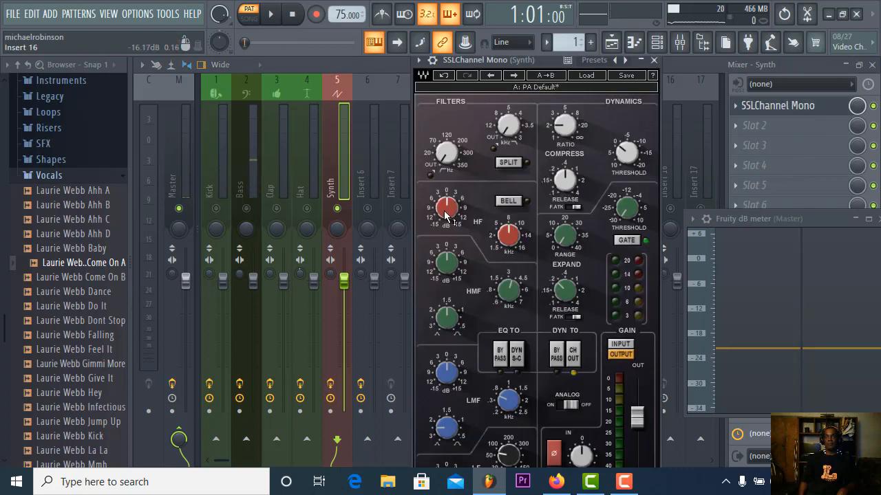
{"action": "left_click", "coordinate": [278, 22]}
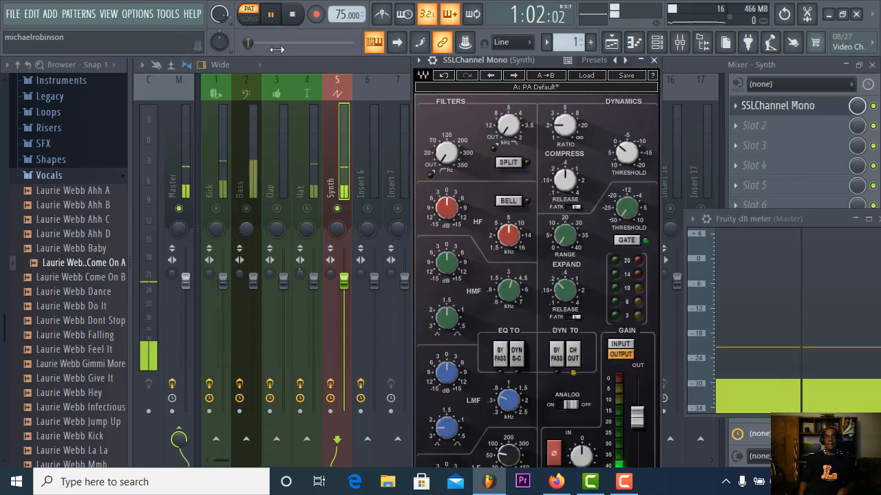
{"action": "left_click", "coordinate": [508, 201]}
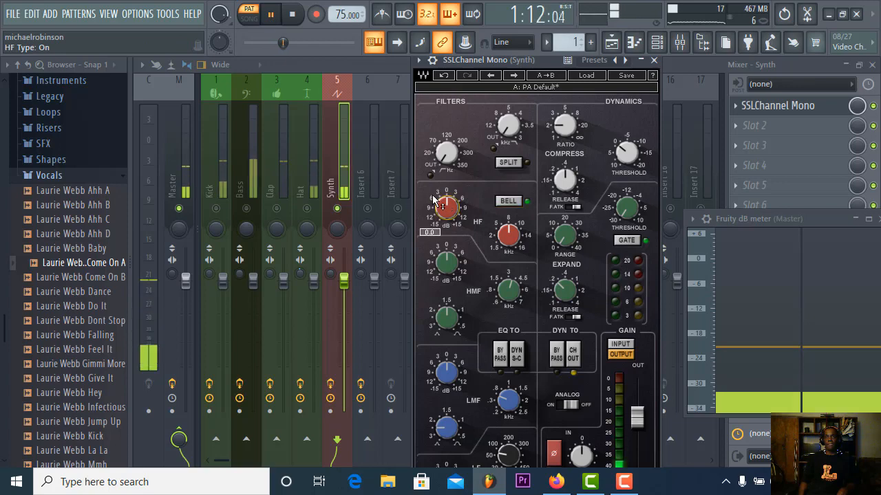
{"action": "left_click_drag", "start_coordinate": [438, 202], "coordinate": [438, 190]}
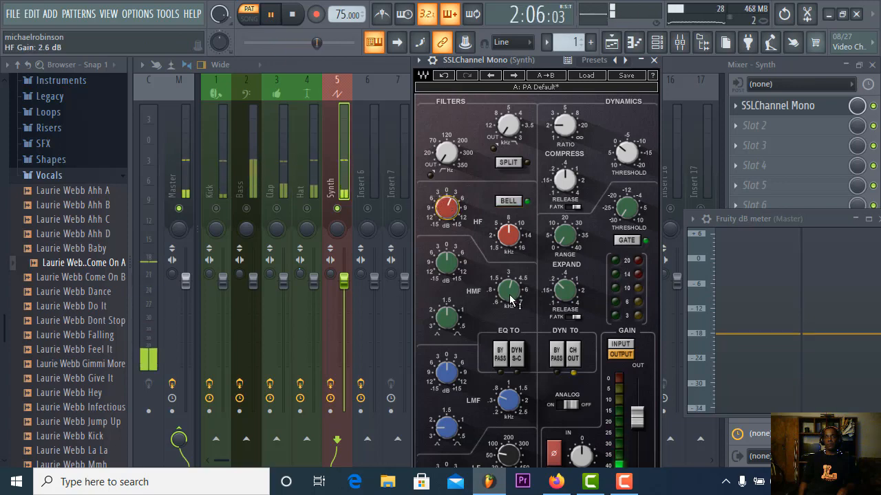
Step: Raise the synth's HMF frequency with 2.8 dB of gain, and set its LMF band to 1.00 kHz with a slight boost and adjusted Q
{"action": "left_click_drag", "start_coordinate": [510, 296], "coordinate": [492, 298]}
{"action": "left_click_drag", "start_coordinate": [447, 266], "coordinate": [447, 262]}
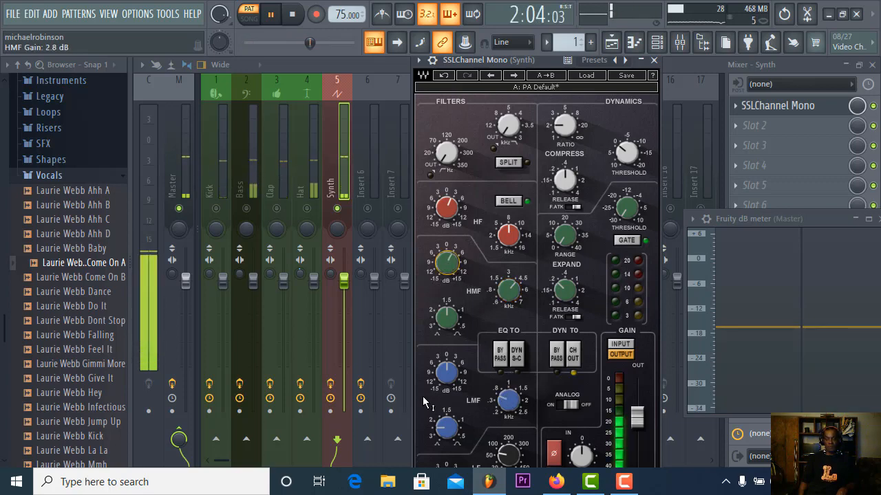
{"action": "left_click_drag", "start_coordinate": [507, 402], "coordinate": [507, 399]}
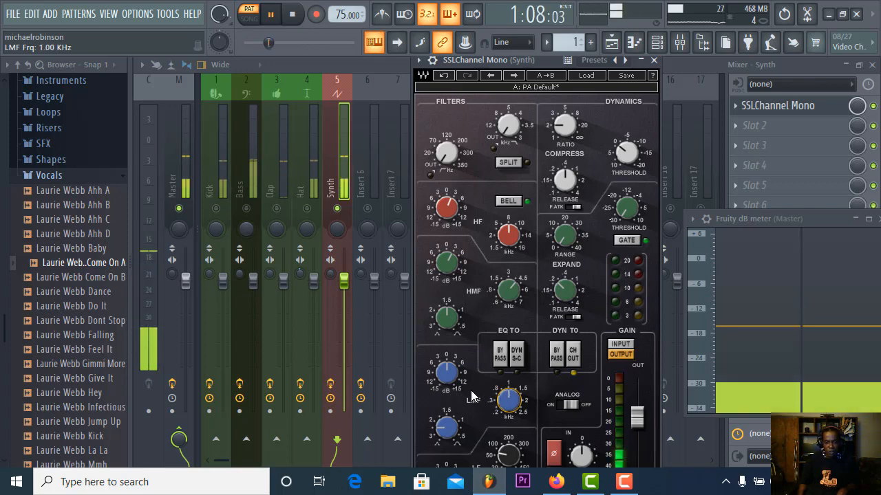
{"action": "left_click_drag", "start_coordinate": [459, 432], "coordinate": [459, 429]}
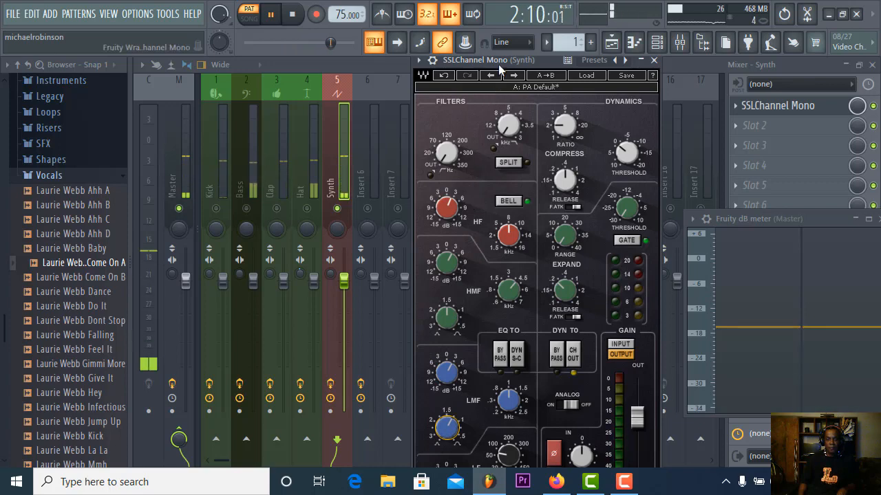
Step: Detach the synth's plugin window and move it so that the LF and output controls fit on screen
{"action": "left_click_drag", "start_coordinate": [498, 62], "coordinate": [490, 56]}
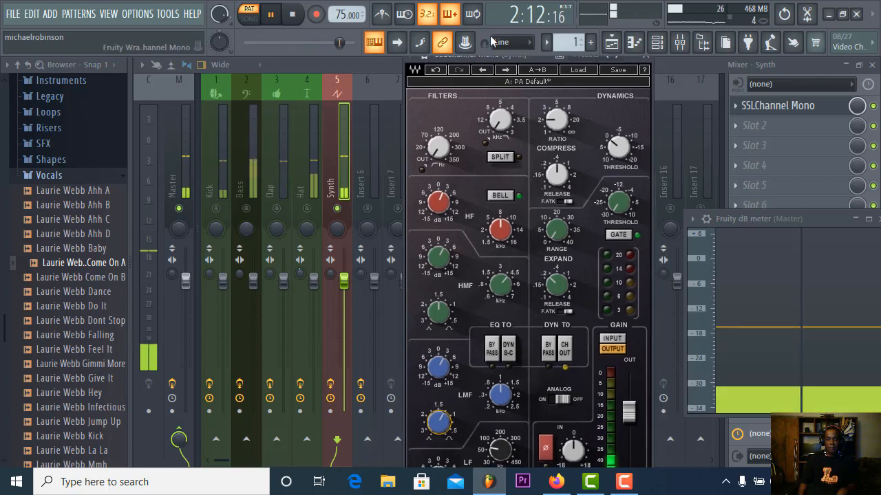
{"action": "left_click", "coordinate": [412, 62]}
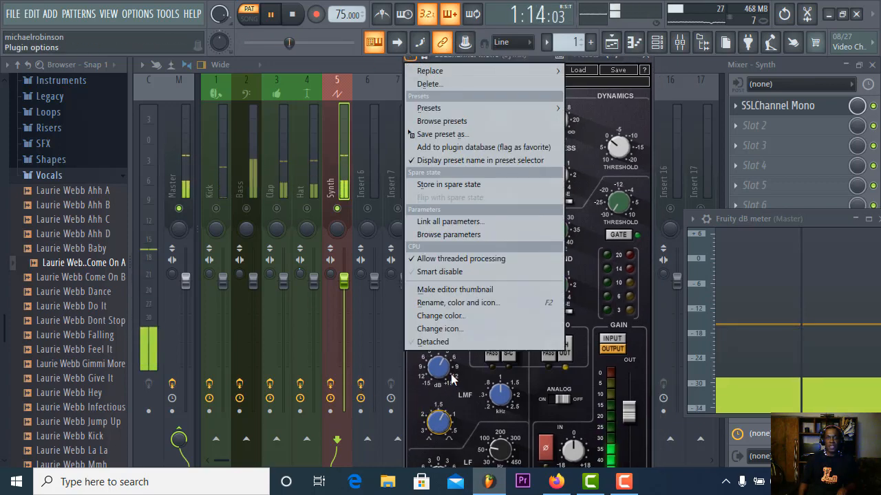
{"action": "left_click", "coordinate": [464, 341]}
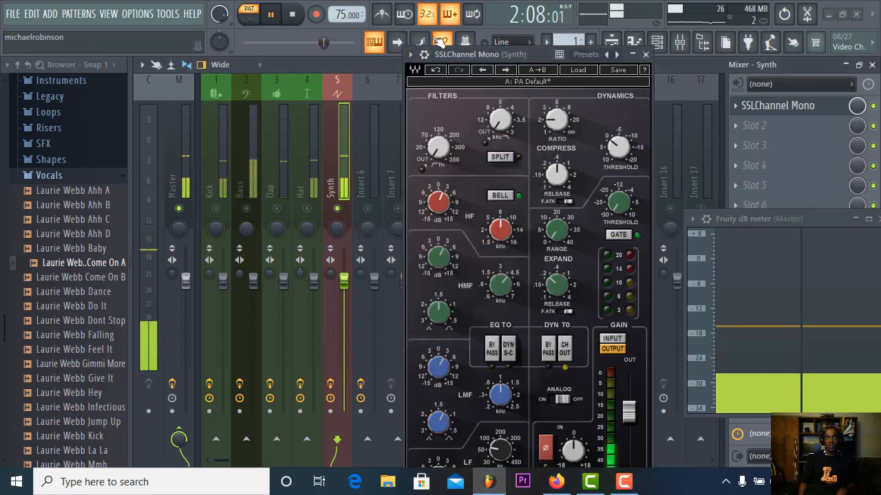
{"action": "left_click_drag", "start_coordinate": [446, 54], "coordinate": [494, 5]}
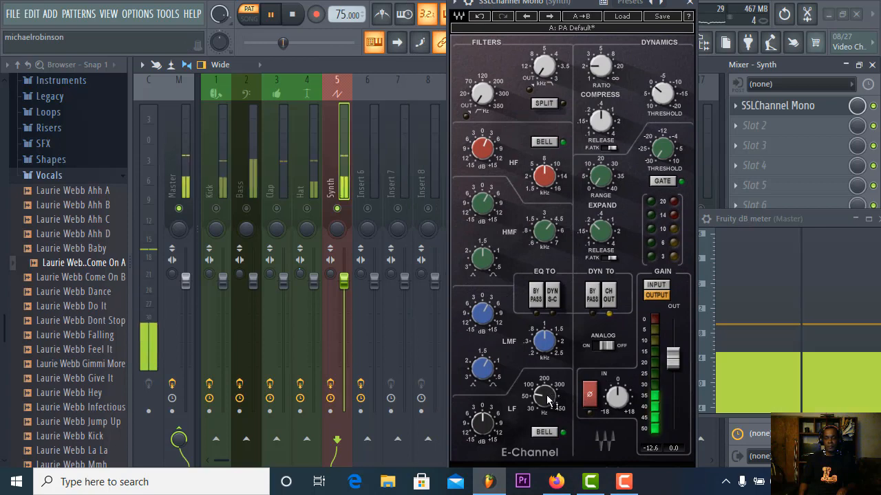
Step: Raise the synth's LF frequency slightly, set its LF gain to -1.0 dB, and turn on phase reverse
{"action": "left_click_drag", "start_coordinate": [546, 395], "coordinate": [546, 389]}
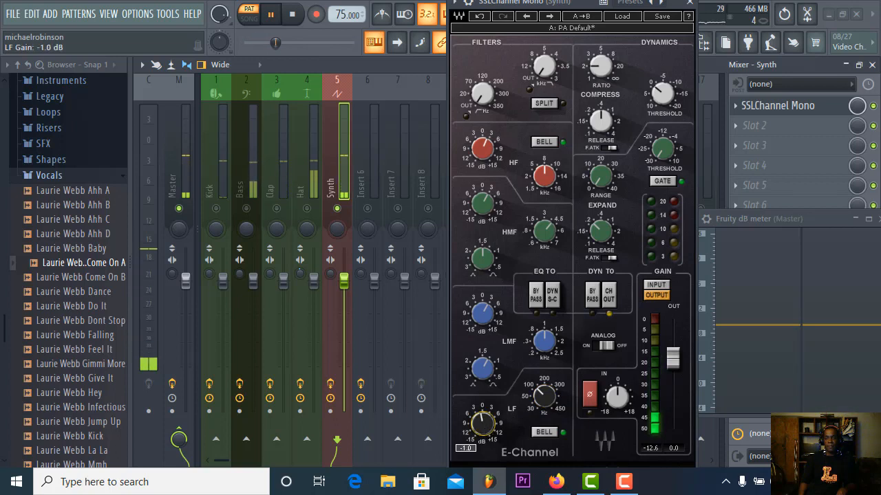
{"action": "left_click", "coordinate": [591, 386]}
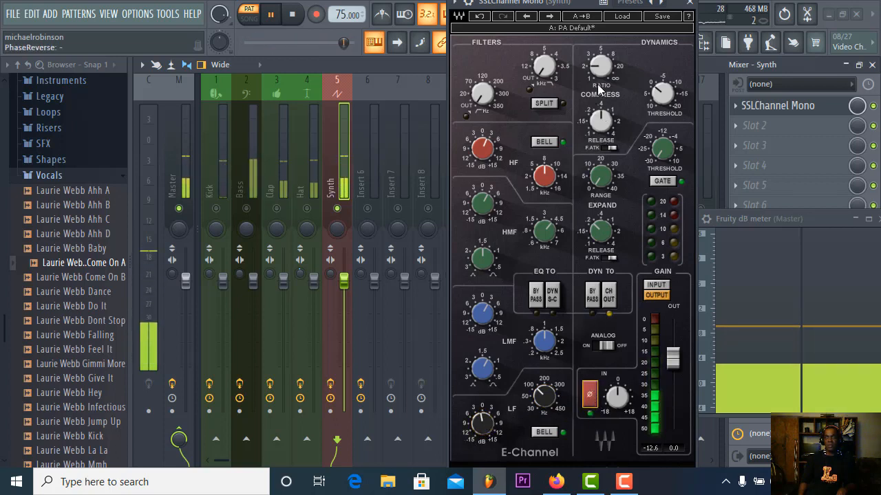
Step: Set the synth compressor's ratio to 2.7, threshold to -6.3 dB and release to 0.10, with fast attack on
{"action": "left_click_drag", "start_coordinate": [600, 67], "coordinate": [600, 72]}
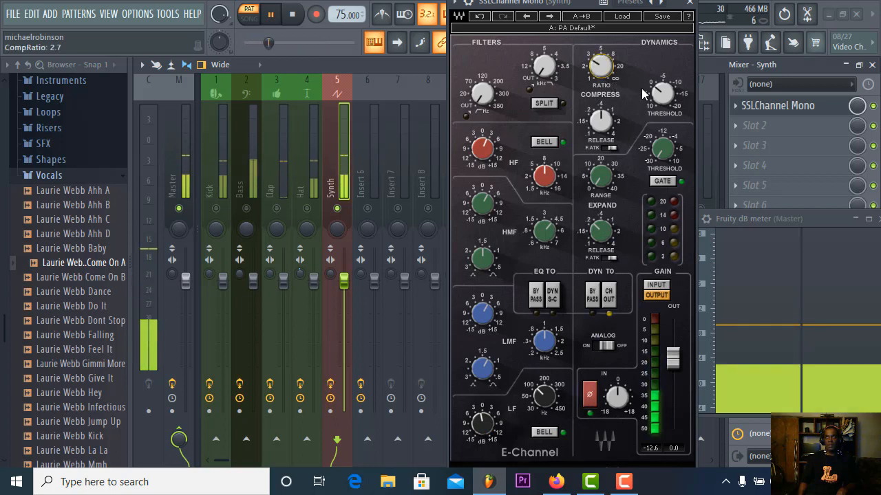
{"action": "left_click_drag", "start_coordinate": [659, 96], "coordinate": [659, 84]}
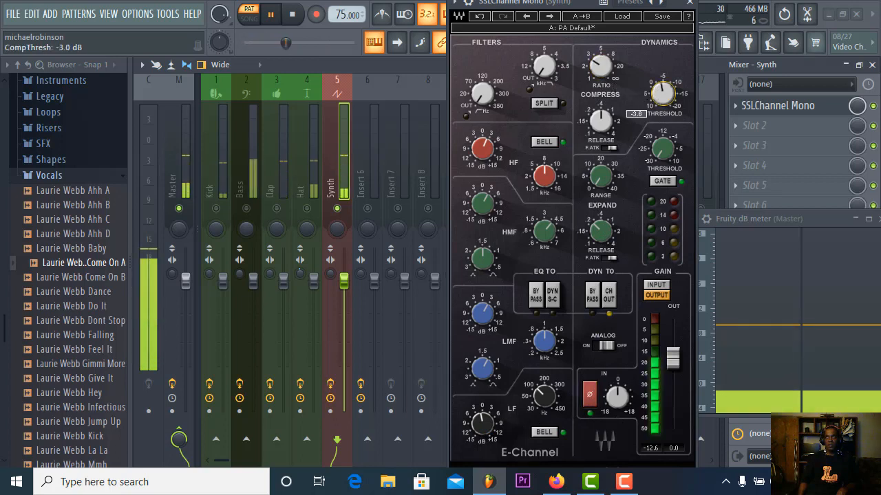
{"action": "left_click", "coordinate": [608, 148]}
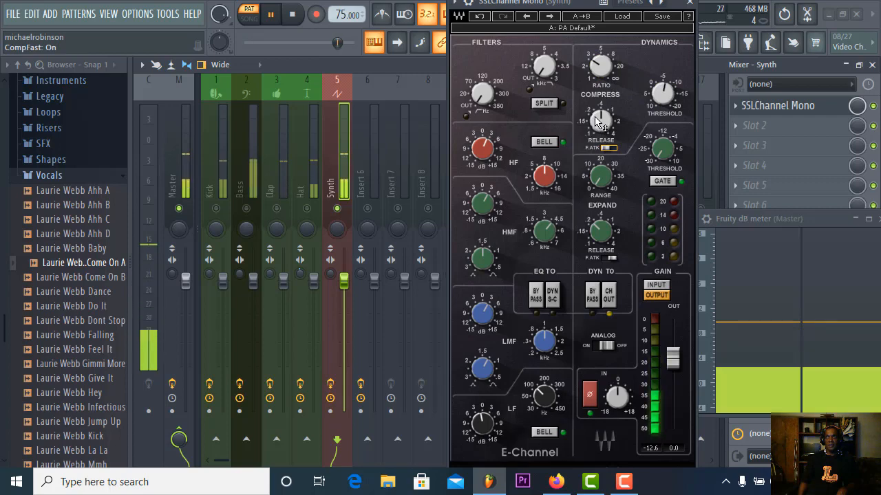
{"action": "left_click_drag", "start_coordinate": [598, 121], "coordinate": [599, 124]}
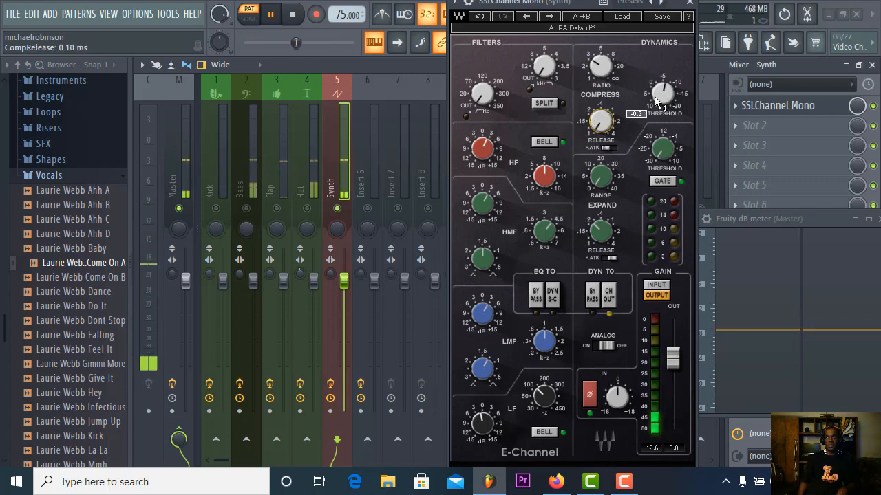
Step: Try the synth's dynamics in expander mode with a small range, and return to gate mode
{"action": "left_click", "coordinate": [663, 182]}
{"action": "left_click_drag", "start_coordinate": [601, 181], "coordinate": [601, 179]}
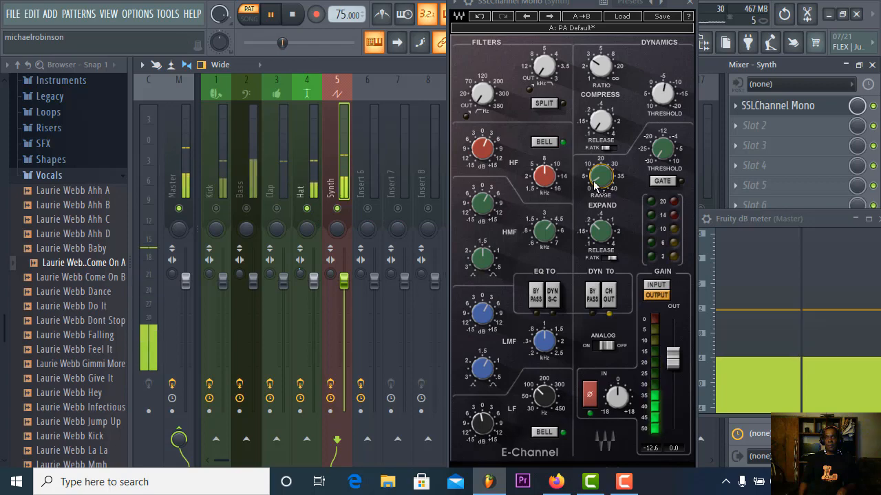
{"action": "left_click_drag", "start_coordinate": [601, 181], "coordinate": [602, 186]}
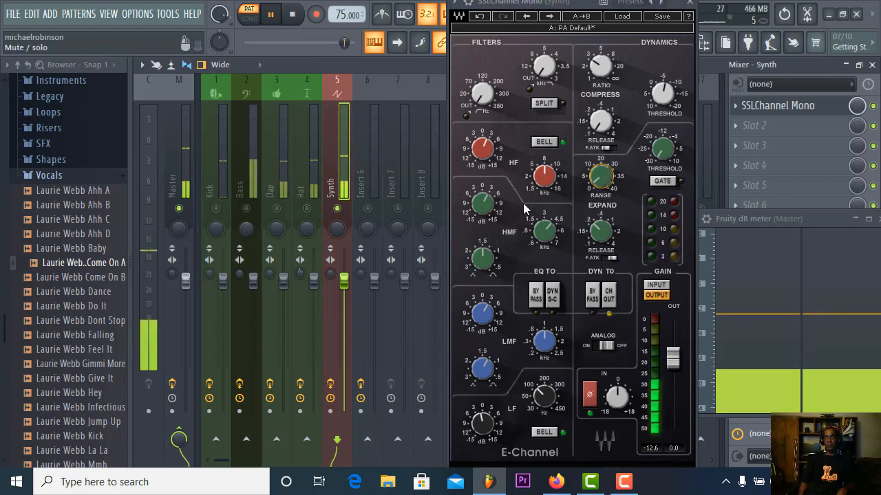
{"action": "left_click", "coordinate": [668, 182]}
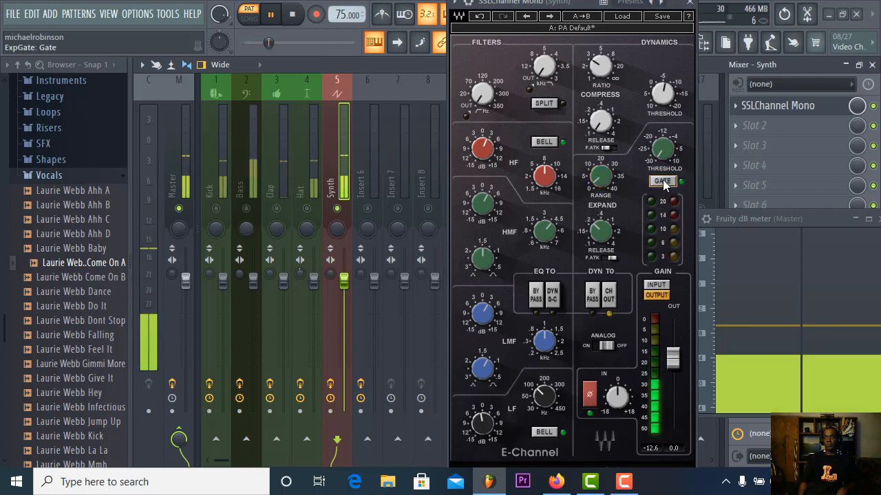
Step: Set the synth gate's range to 5.4 dB with a shorter release and fast attack, and switch the level meter to input
{"action": "left_click_drag", "start_coordinate": [600, 178], "coordinate": [600, 164]}
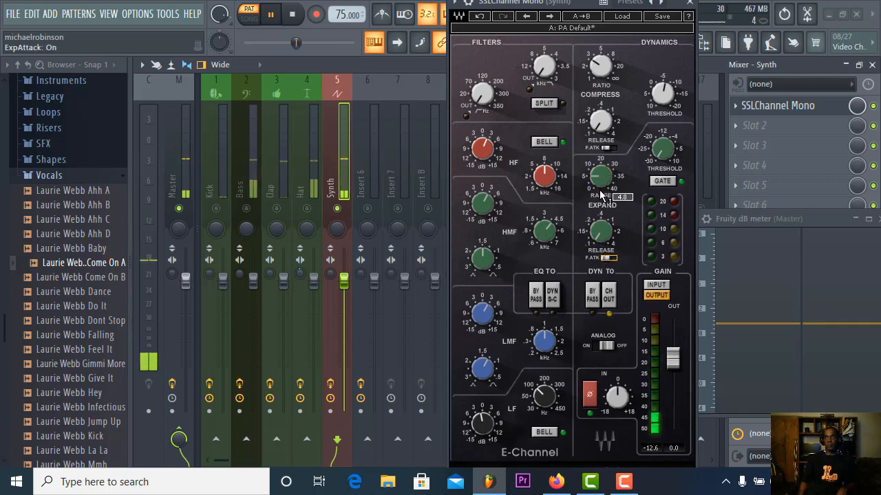
{"action": "left_click_drag", "start_coordinate": [599, 176], "coordinate": [600, 196]}
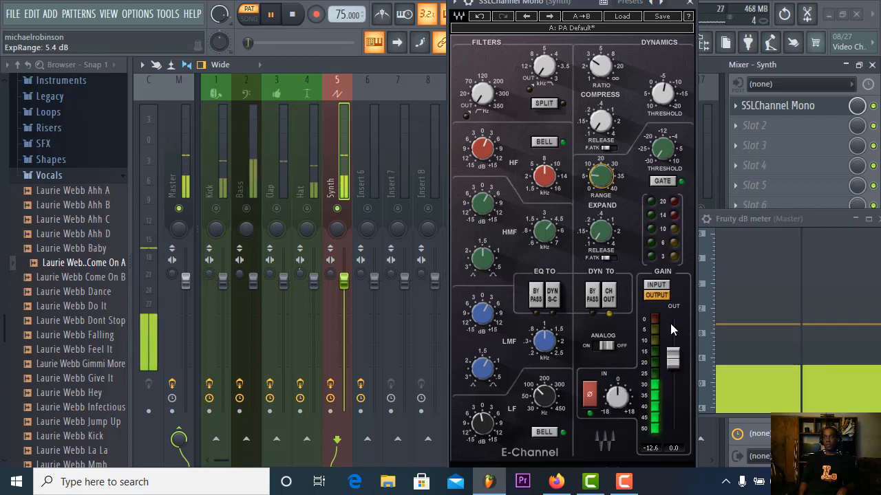
{"action": "left_click", "coordinate": [659, 289]}
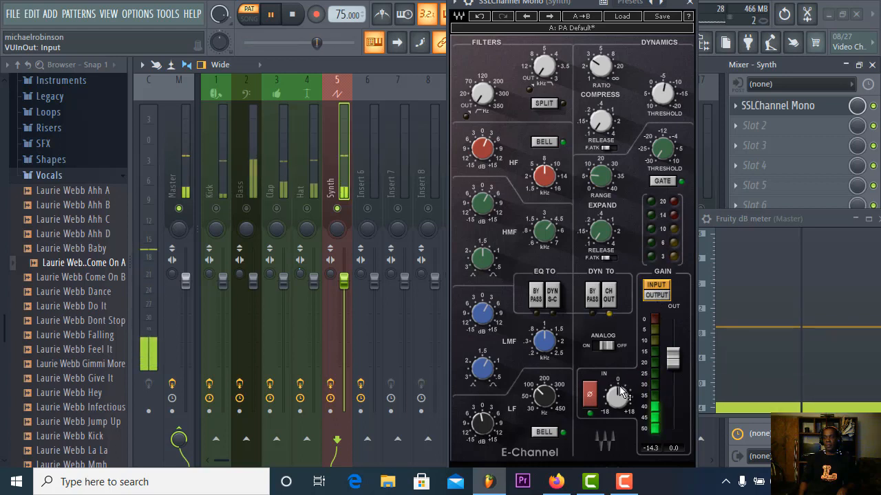
Step: Switch the synth's level meter to output, set its output gain to -5.1 dB, and close the plugin with playback stopped
{"action": "left_click_drag", "start_coordinate": [673, 360], "coordinate": [673, 383]}
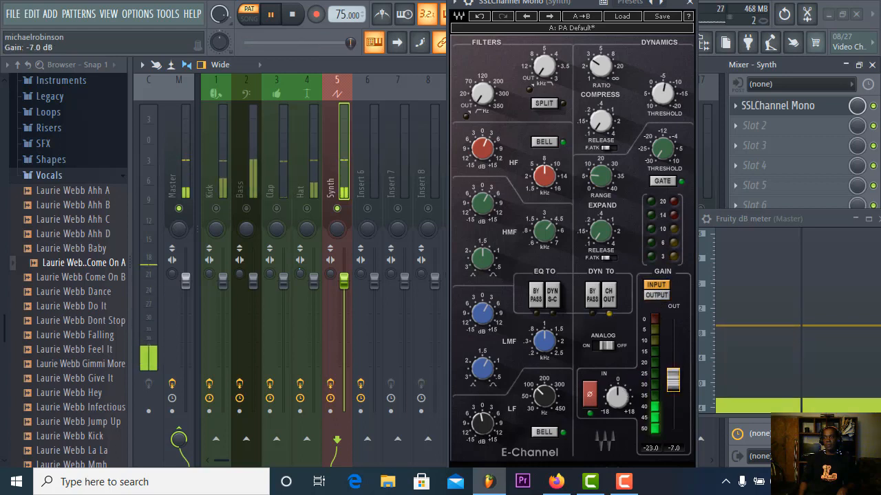
{"action": "left_click_drag", "start_coordinate": [617, 396], "coordinate": [617, 375]}
{"action": "left_click", "coordinate": [656, 296]}
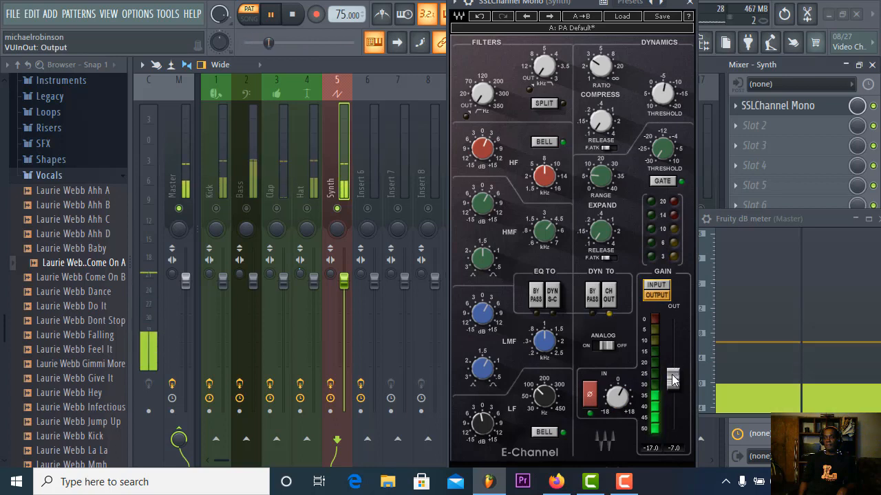
{"action": "left_click_drag", "start_coordinate": [673, 378], "coordinate": [673, 374]}
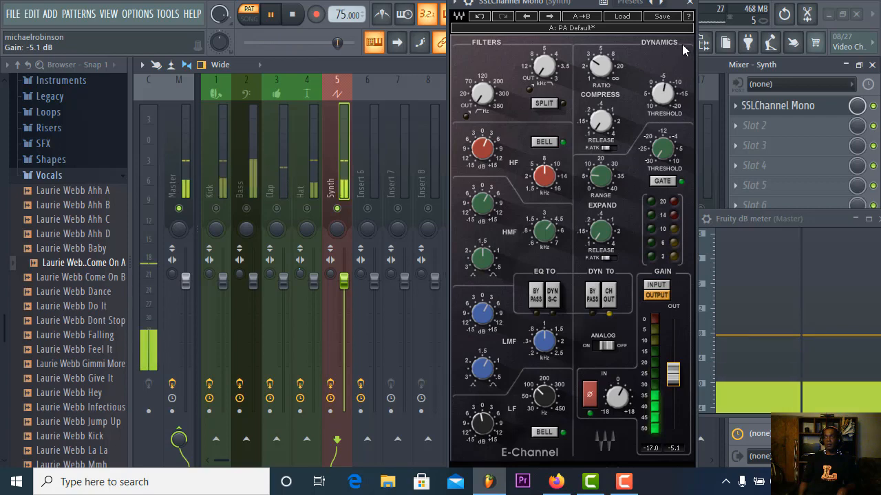
{"action": "left_click", "coordinate": [689, 3]}
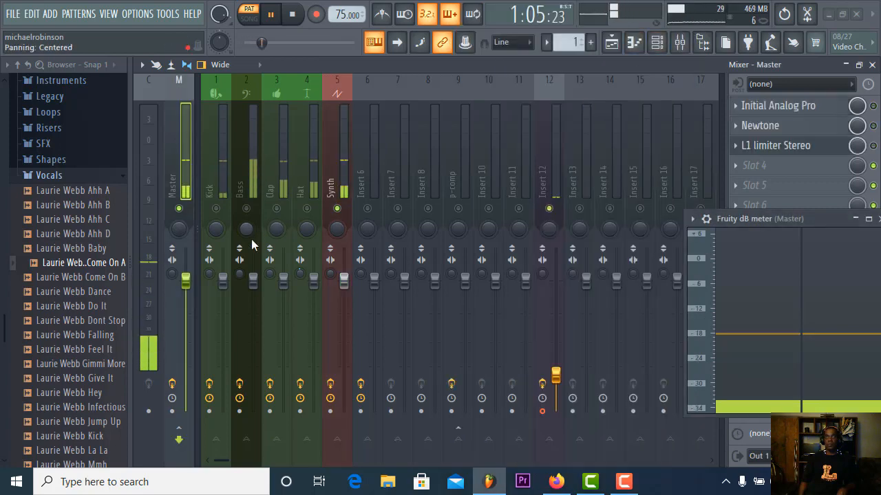
{"action": "left_click", "coordinate": [293, 20]}
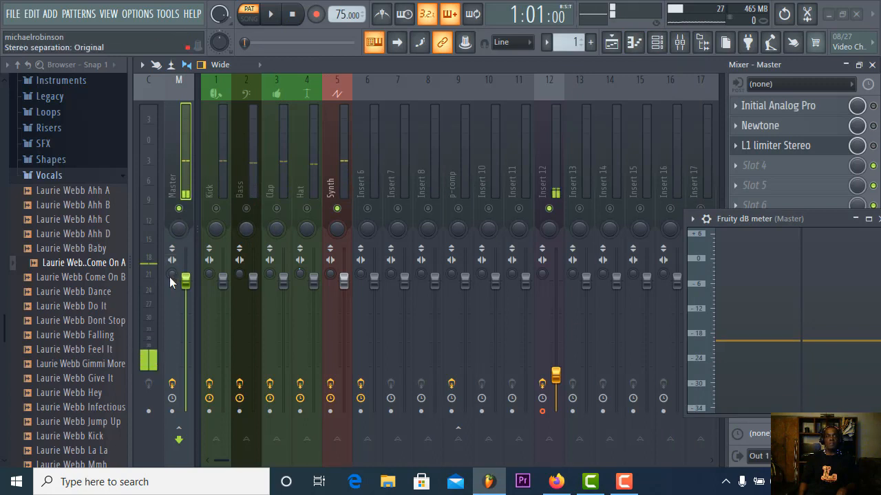
Step: Set the master's stereo separation to 100% merged and play back only the kick and bass tracks
{"action": "left_click_drag", "start_coordinate": [170, 276], "coordinate": [170, 265]}
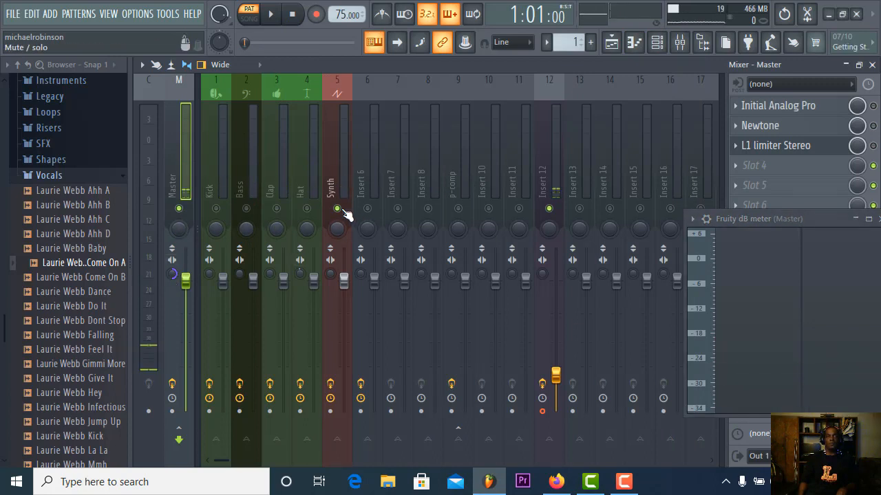
{"action": "left_click", "coordinate": [307, 209]}
{"action": "left_click", "coordinate": [277, 210]}
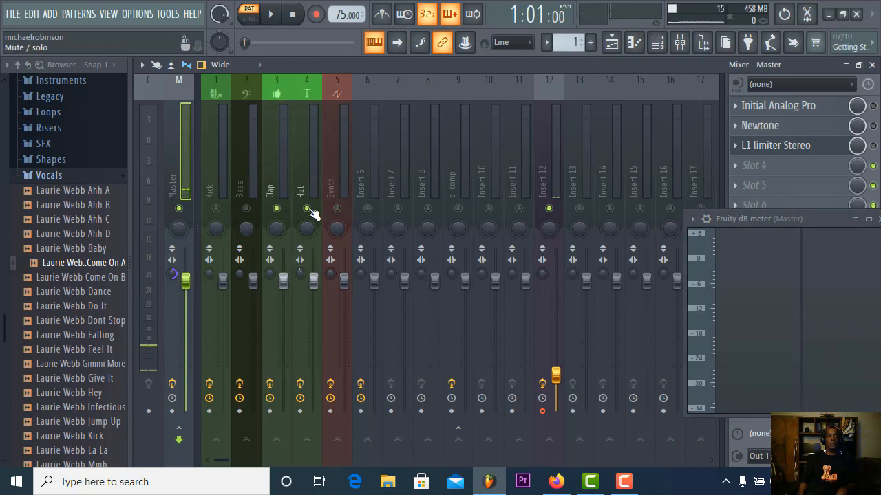
{"action": "left_click", "coordinate": [307, 209]}
{"action": "left_click", "coordinate": [275, 209]}
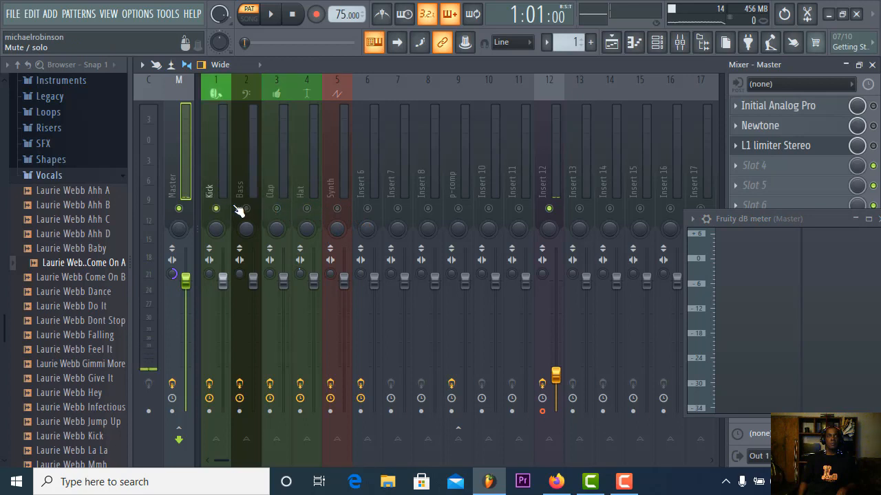
{"action": "left_click", "coordinate": [271, 14]}
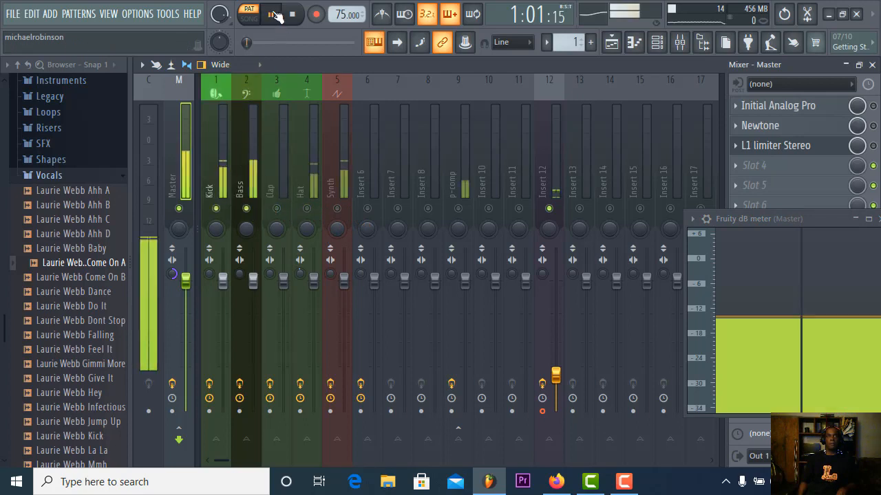
Step: Set the bass fader to -5.0 dB and bring in the clap and hat, with the hat's fader well below the clap's
{"action": "left_click_drag", "start_coordinate": [253, 282], "coordinate": [254, 308]}
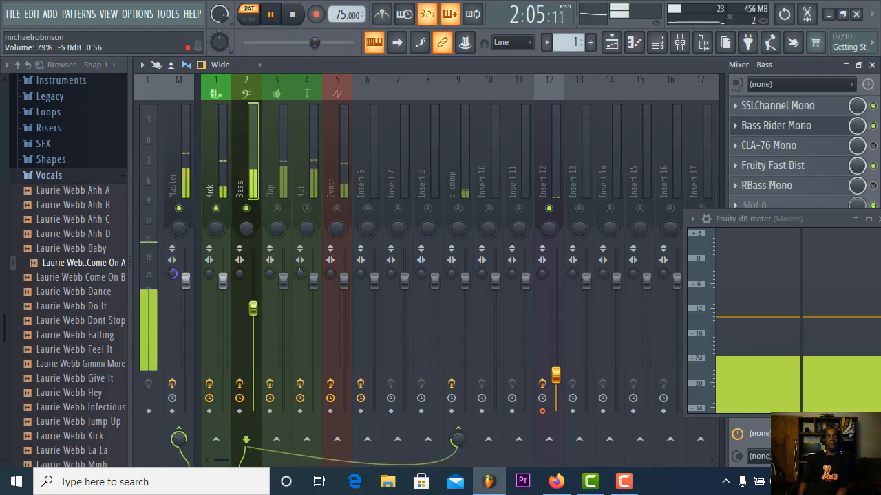
{"action": "left_click", "coordinate": [277, 209]}
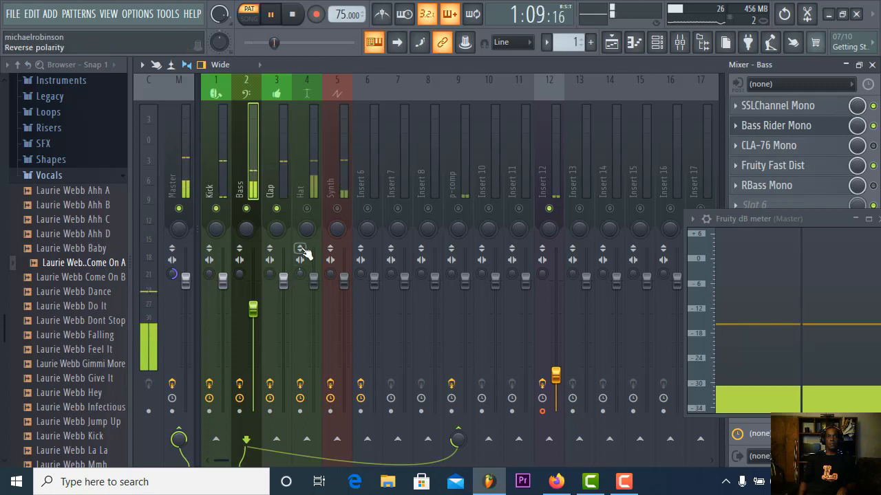
{"action": "left_click_drag", "start_coordinate": [316, 282], "coordinate": [314, 325]}
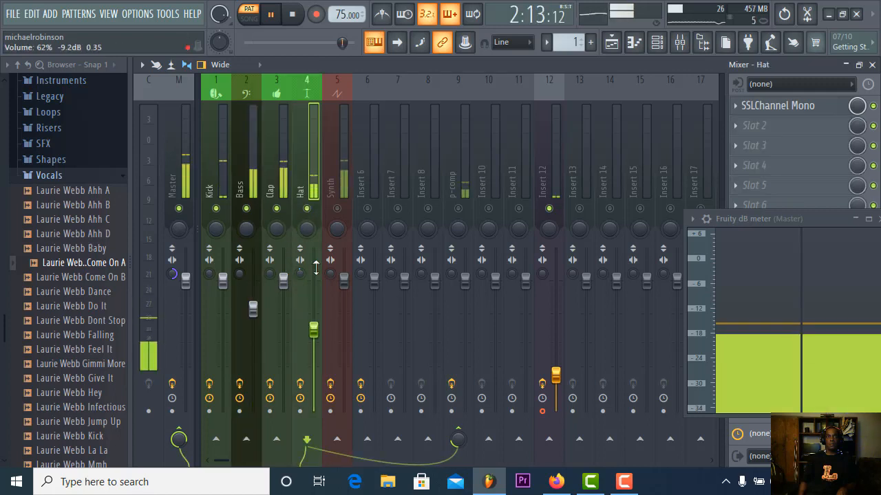
{"action": "left_click_drag", "start_coordinate": [313, 329], "coordinate": [314, 342]}
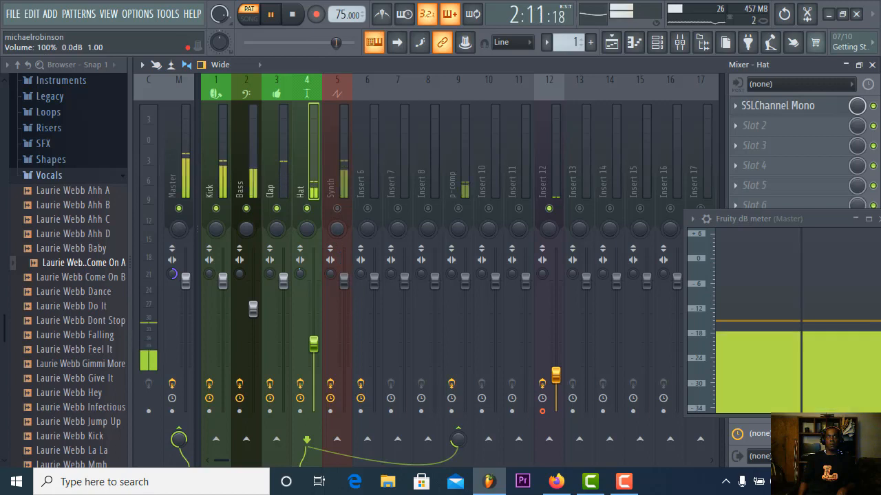
Step: Bring in the synth with its fader at about -14.5 dB and raise the hat's level slightly
{"action": "left_click_drag", "start_coordinate": [343, 281], "coordinate": [343, 351]}
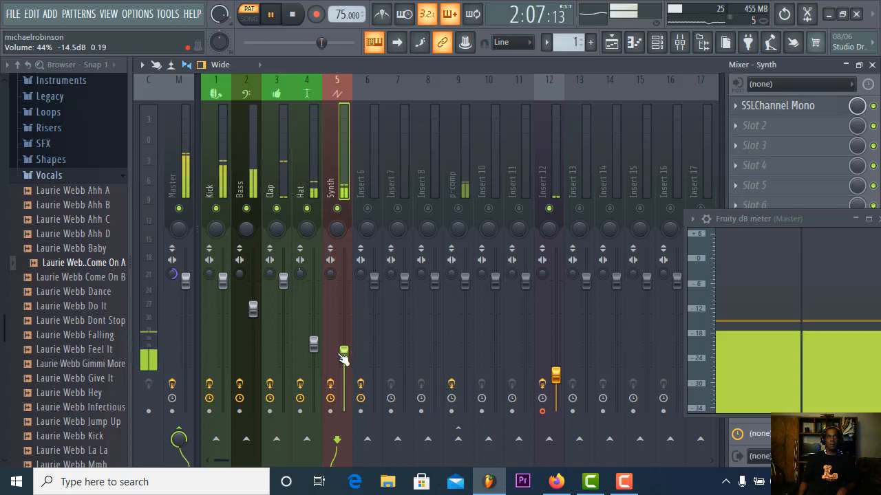
{"action": "left_click_drag", "start_coordinate": [314, 344], "coordinate": [315, 342]}
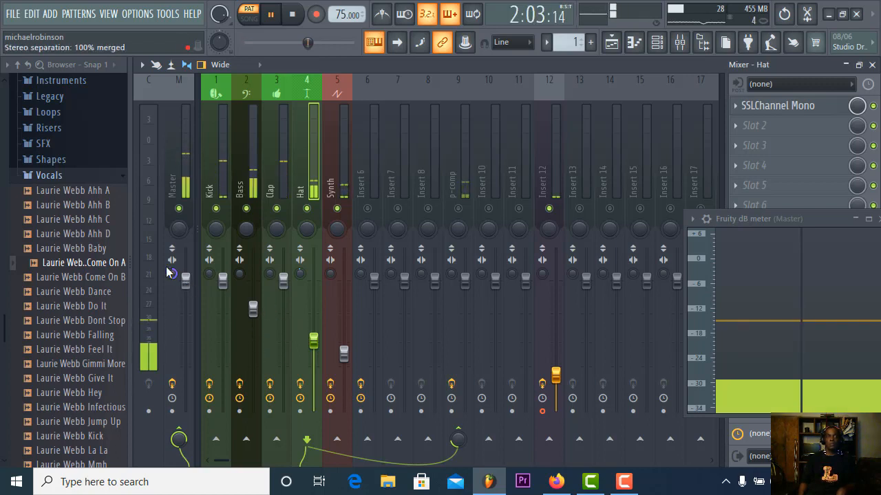
Step: Return the master's stereo separation to original and listen to the full mix
{"action": "key", "text": "space"}
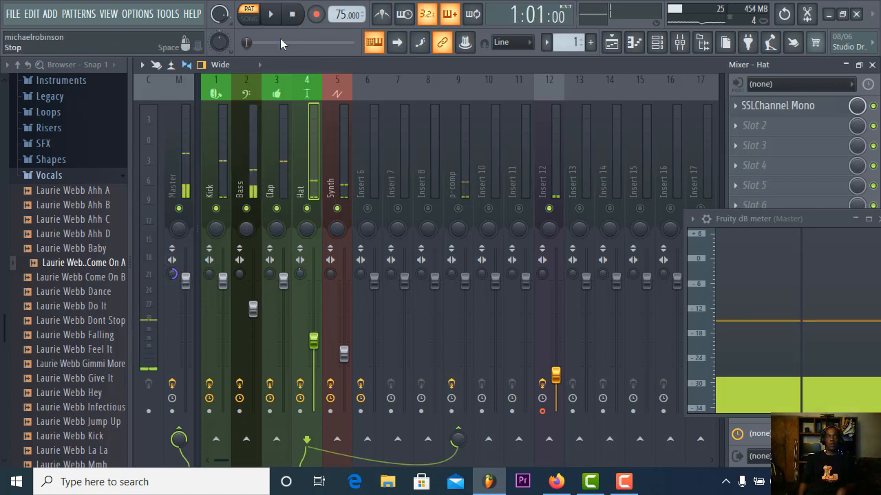
{"action": "left_click_drag", "start_coordinate": [173, 275], "coordinate": [173, 324]}
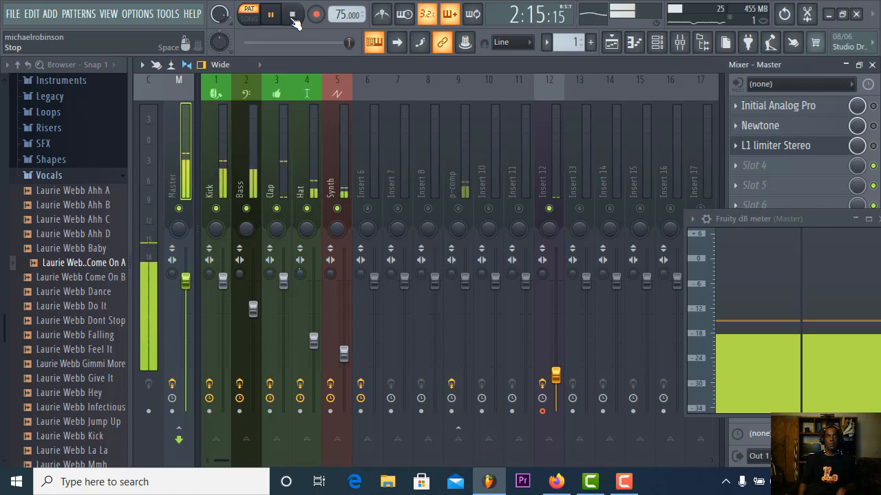
{"action": "left_click", "coordinate": [292, 15]}
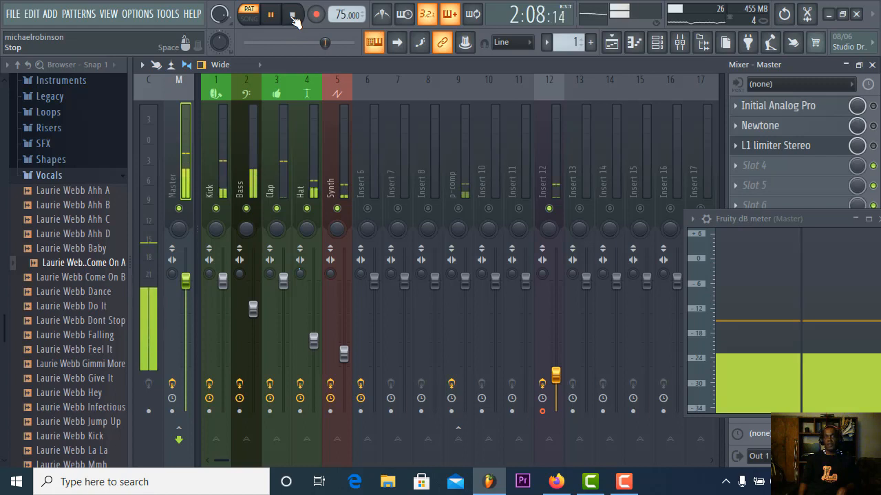
{"action": "left_click", "coordinate": [293, 15]}
Step: Unmute the p-comp track and check the sends to it from the kick, bass, clap and hat
{"action": "left_click", "coordinate": [223, 158]}
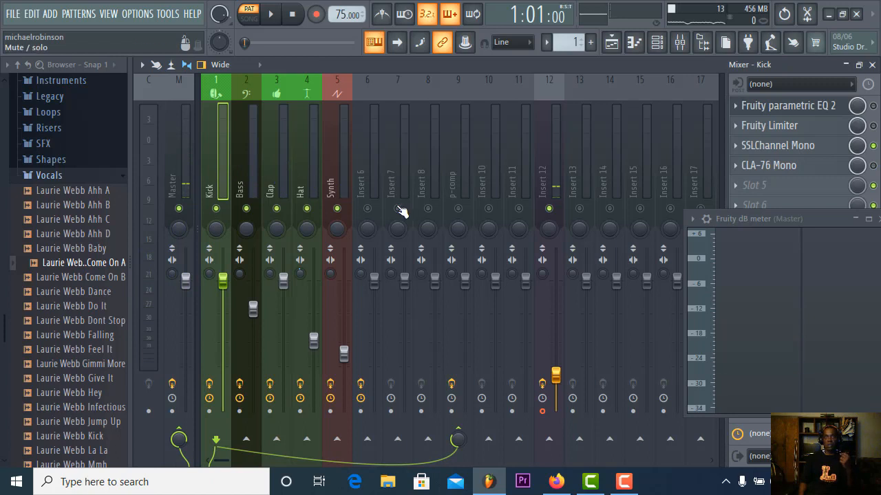
{"action": "left_click", "coordinate": [459, 209]}
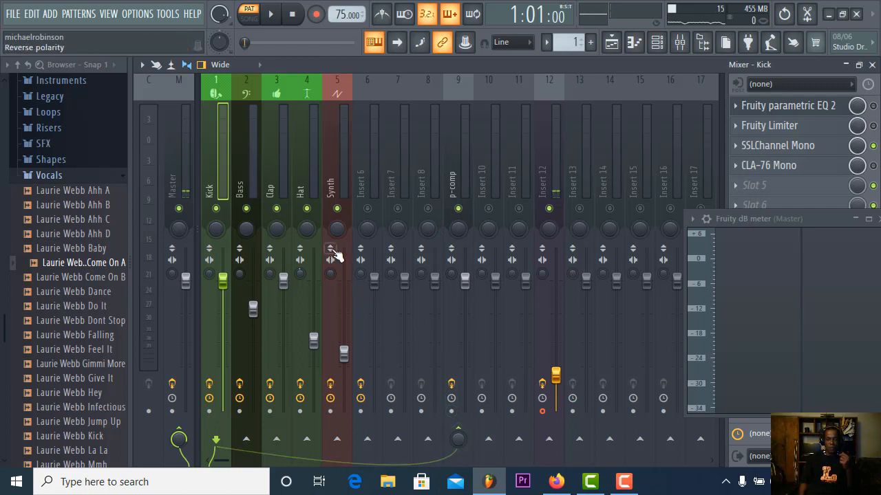
{"action": "left_click", "coordinate": [244, 173]}
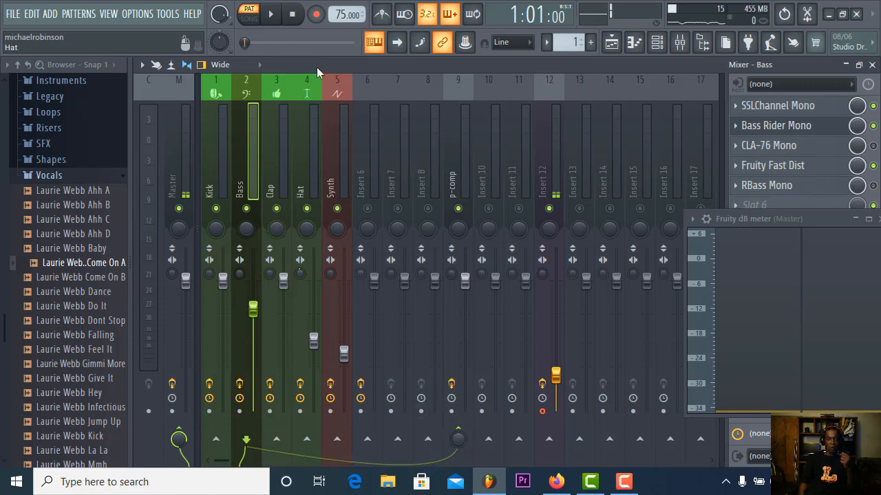
{"action": "left_click", "coordinate": [272, 166]}
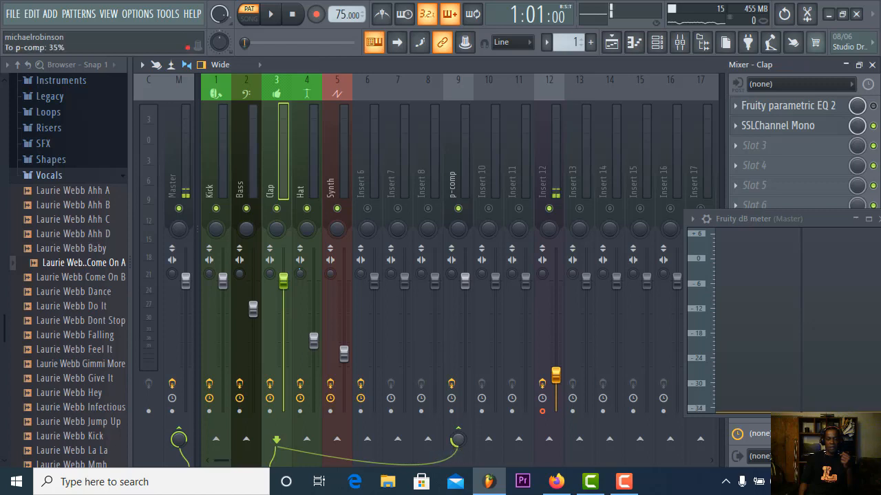
{"action": "left_click", "coordinate": [309, 155]}
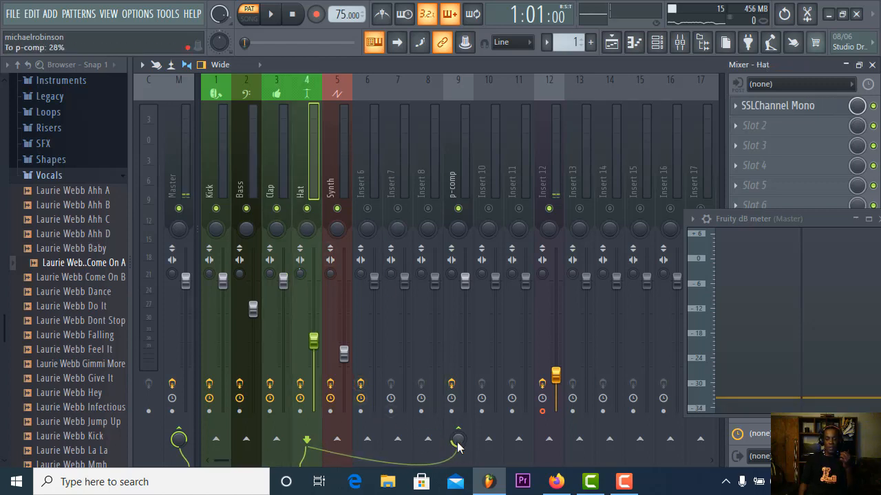
Step: Route the synth track to p-comp with a send level of 1%
{"action": "left_click", "coordinate": [329, 143]}
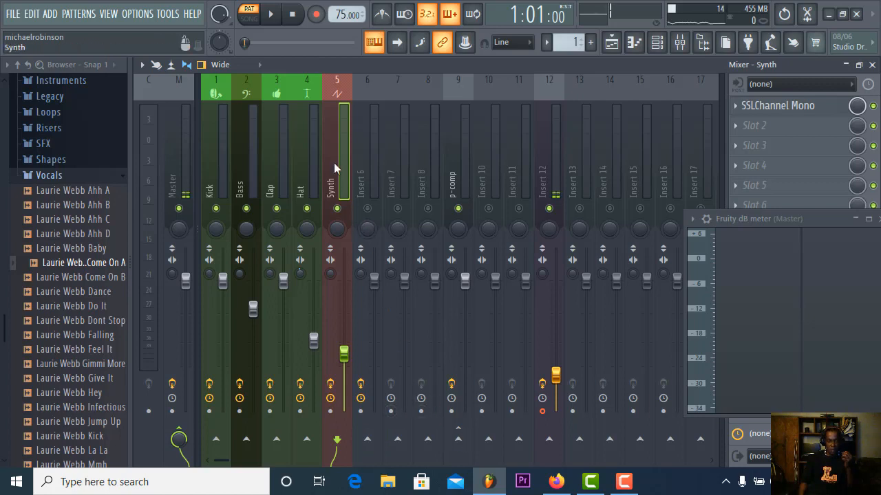
{"action": "right_click", "coordinate": [460, 441]}
{"action": "left_click", "coordinate": [470, 402]}
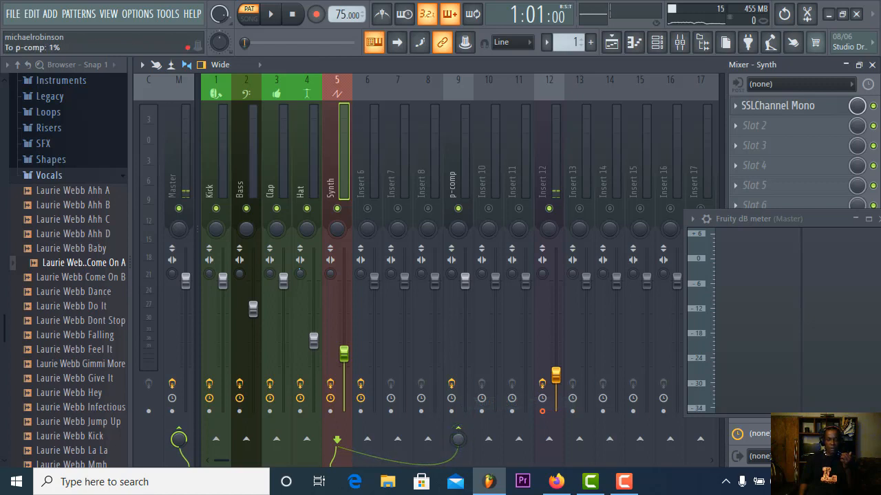
Step: Mute the synth, hat, clap and bass tracks, leaving the kick and p-comp active
{"action": "left_click", "coordinate": [338, 212]}
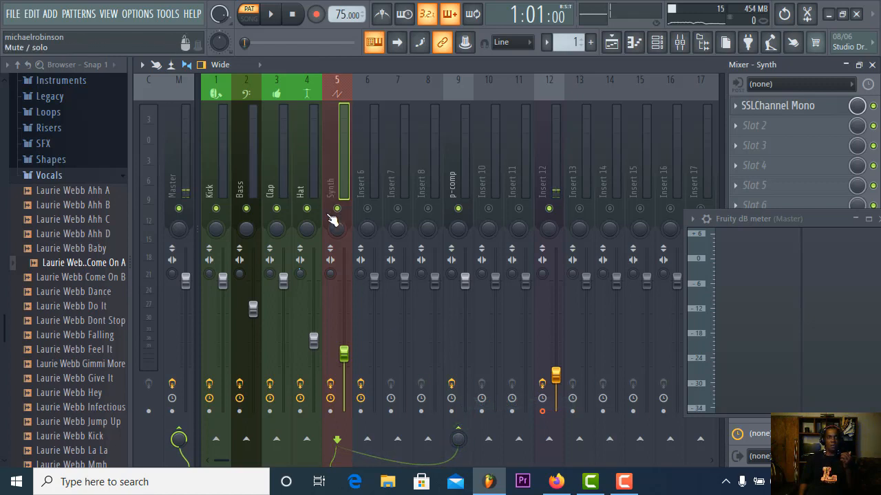
{"action": "left_click", "coordinate": [308, 212]}
{"action": "left_click", "coordinate": [278, 209]}
{"action": "left_click", "coordinate": [246, 209]}
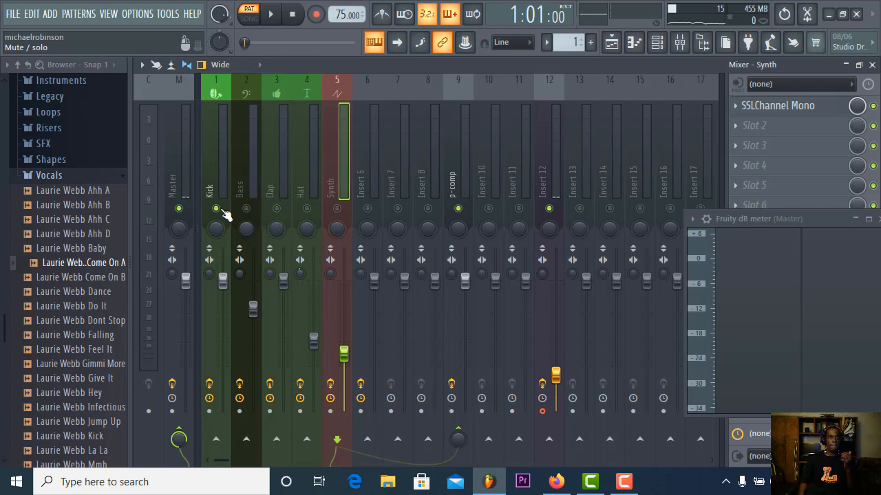
Step: Set the kick's send to p-comp to 22% during playback and copy that send value
{"action": "left_click", "coordinate": [214, 169]}
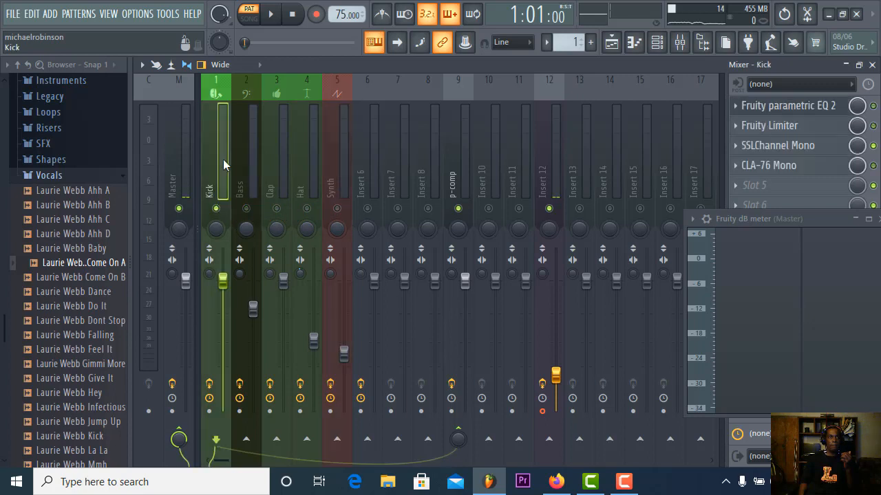
{"action": "left_click", "coordinate": [274, 16]}
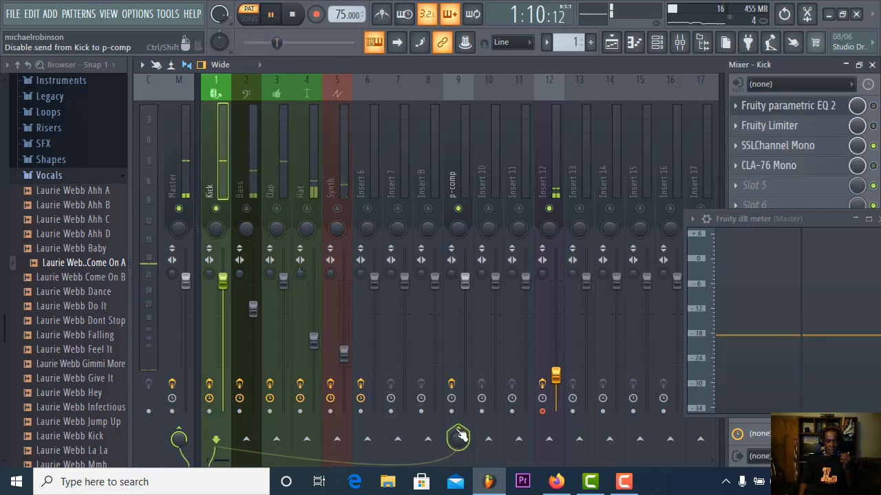
{"action": "mouse_move", "coordinate": [459, 436]}
{"action": "left_mouse_down"}
{"action": "mouse_move", "coordinate": [460, 446]}
{"action": "mouse_move", "coordinate": [458, 434]}
{"action": "left_mouse_up"}
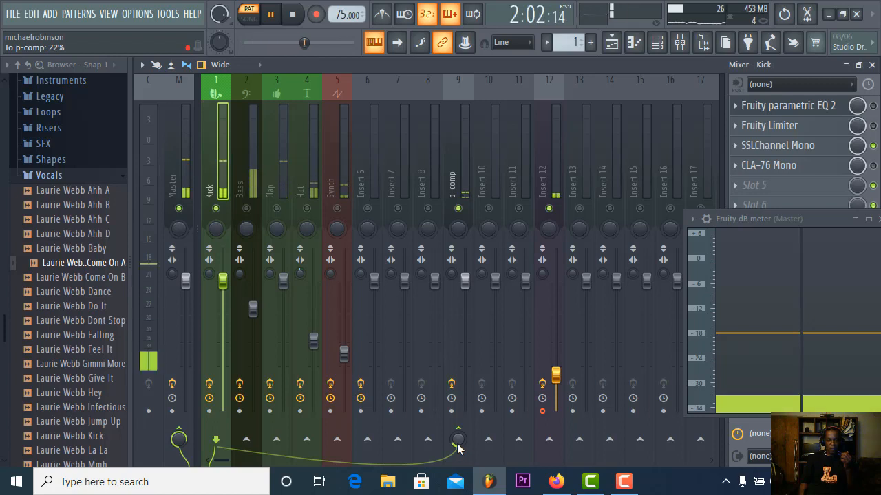
{"action": "right_click", "coordinate": [457, 452]}
{"action": "left_click", "coordinate": [472, 411]}
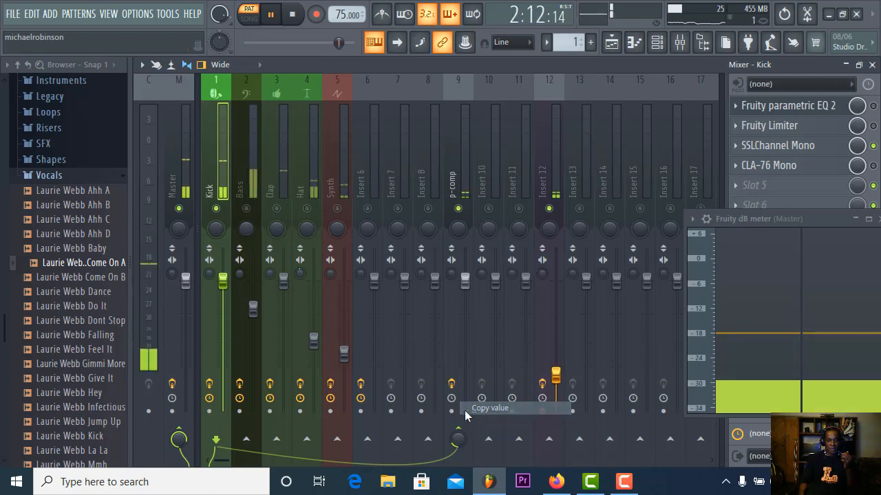
Step: Paste the copied kick send value onto the clap's p-comp send and unmute the bass track
{"action": "left_click", "coordinate": [285, 179]}
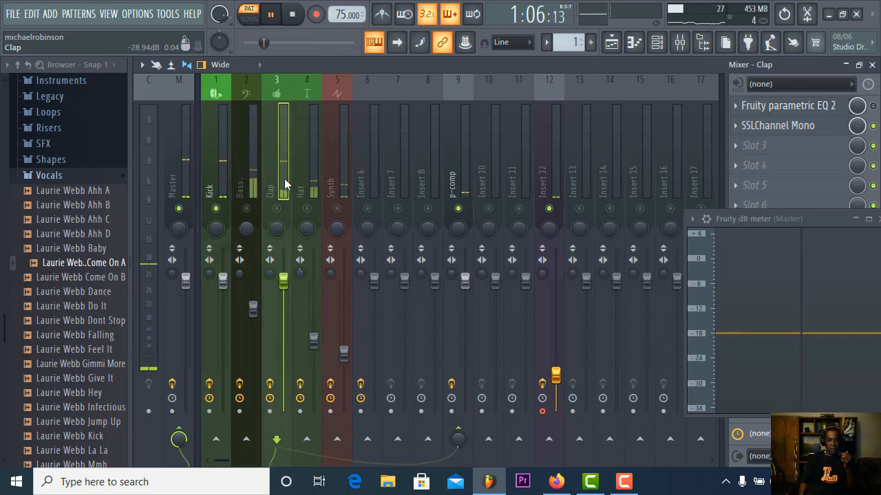
{"action": "right_click", "coordinate": [458, 446]}
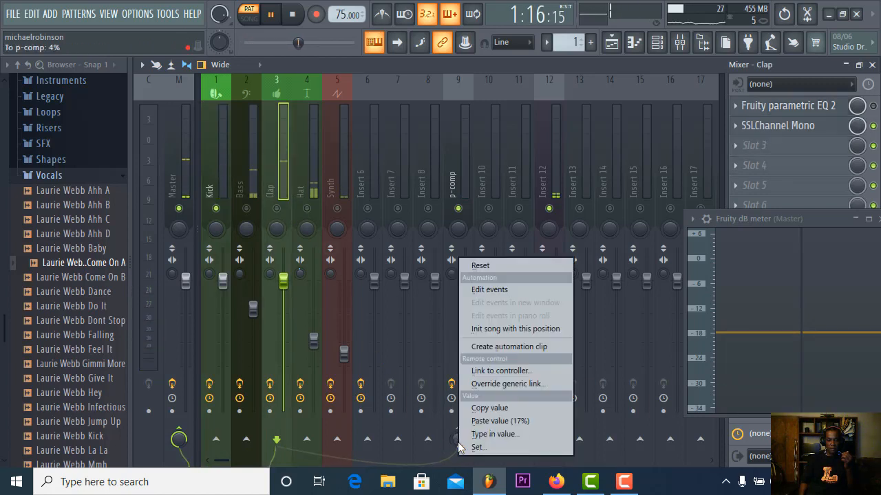
{"action": "left_click", "coordinate": [481, 420]}
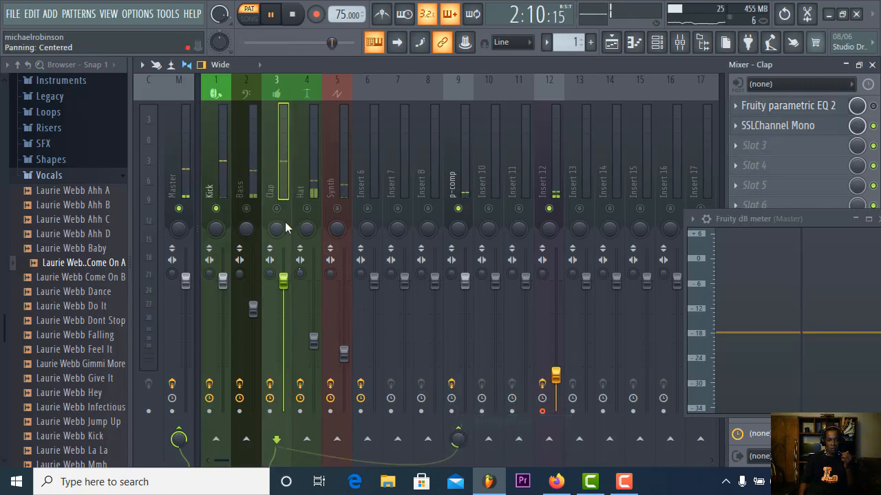
{"action": "left_click", "coordinate": [249, 209]}
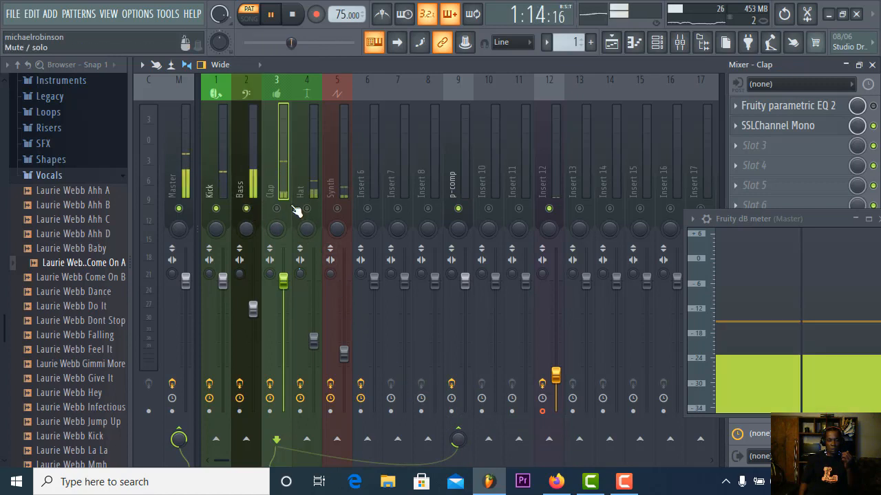
Step: Paste the copied send value onto the p-comp sends of the bass and clap tracks, and unmute the clap
{"action": "left_click", "coordinate": [256, 180]}
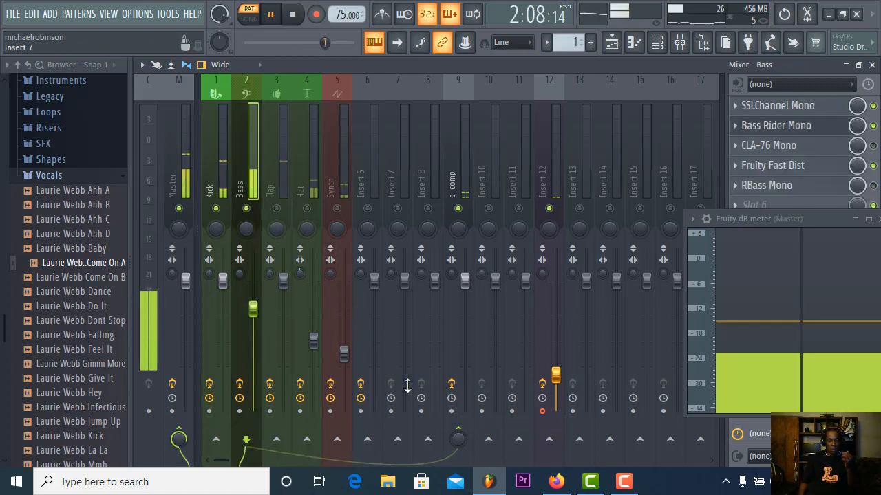
{"action": "right_click", "coordinate": [455, 442]}
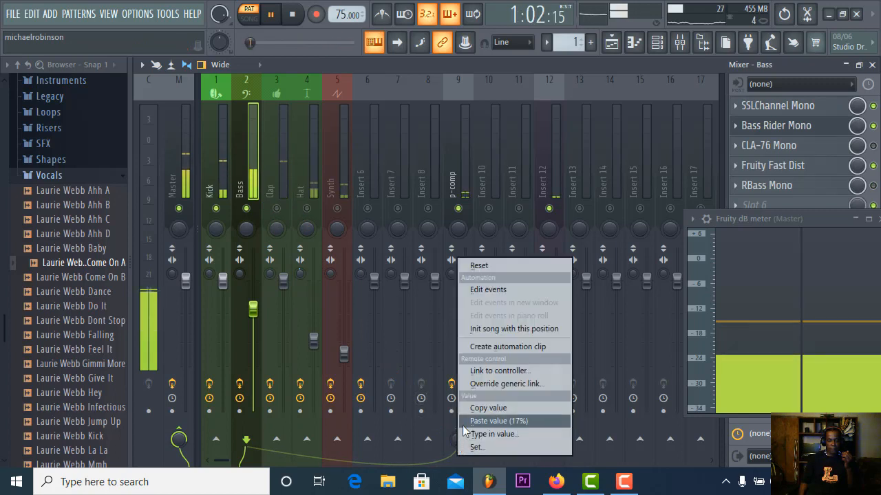
{"action": "left_click", "coordinate": [482, 420]}
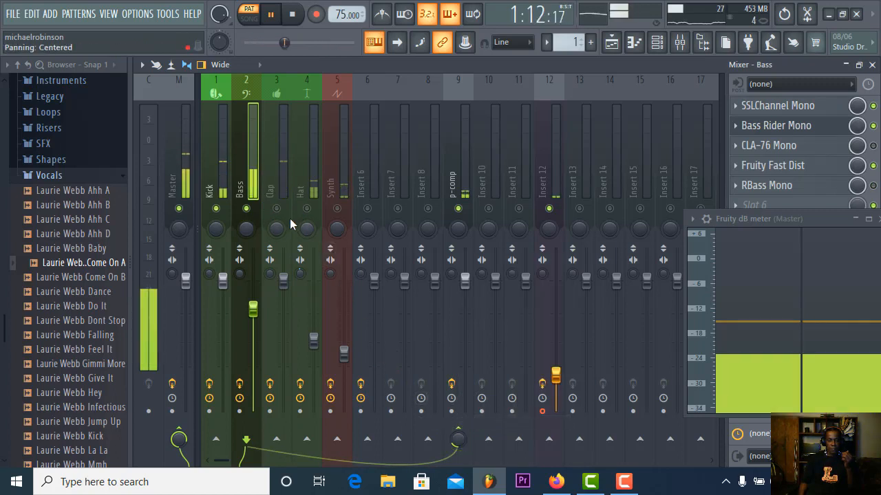
{"action": "left_click", "coordinate": [278, 196]}
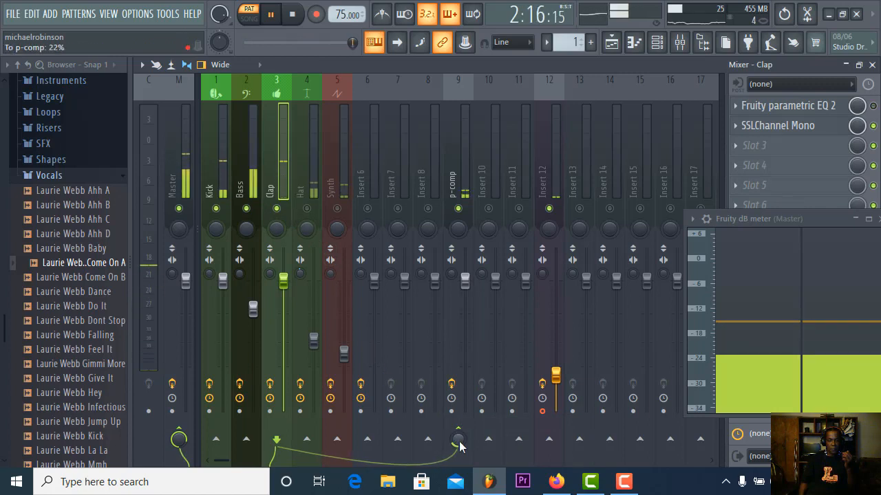
{"action": "right_click", "coordinate": [458, 445]}
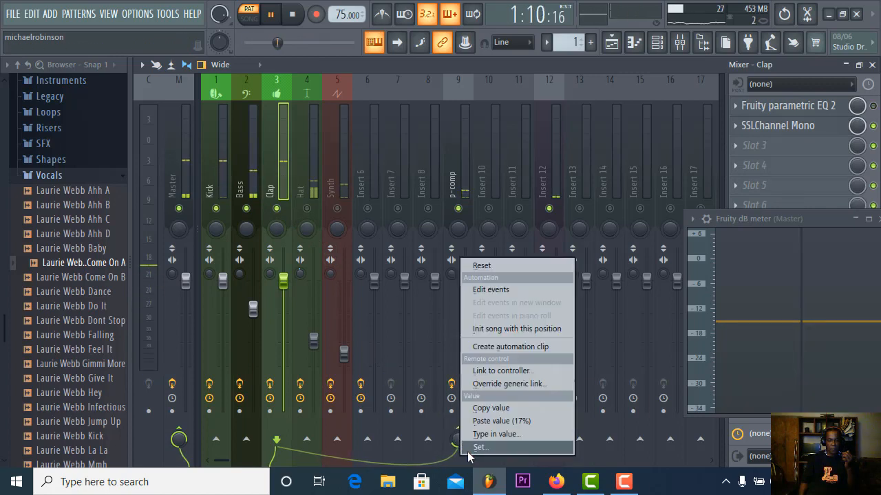
{"action": "left_click", "coordinate": [486, 423]}
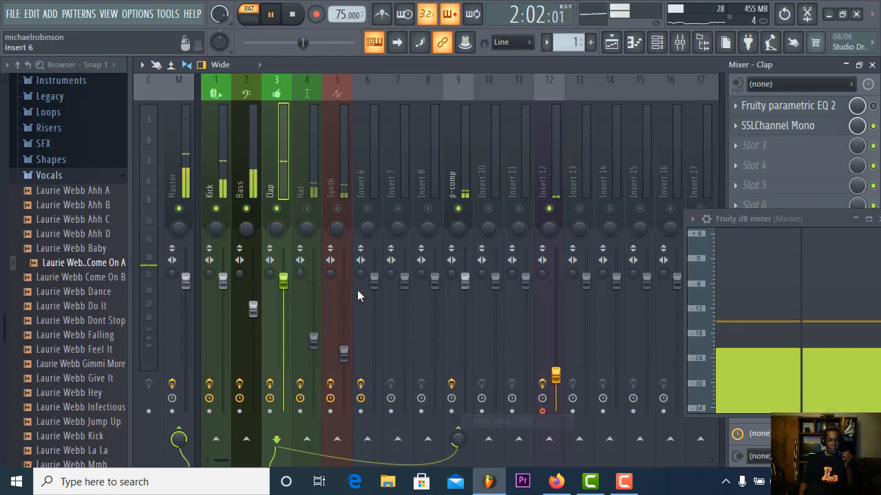
Step: Paste the copied send value onto the hat's p-comp send and unmute the hat track
{"action": "left_click", "coordinate": [305, 197]}
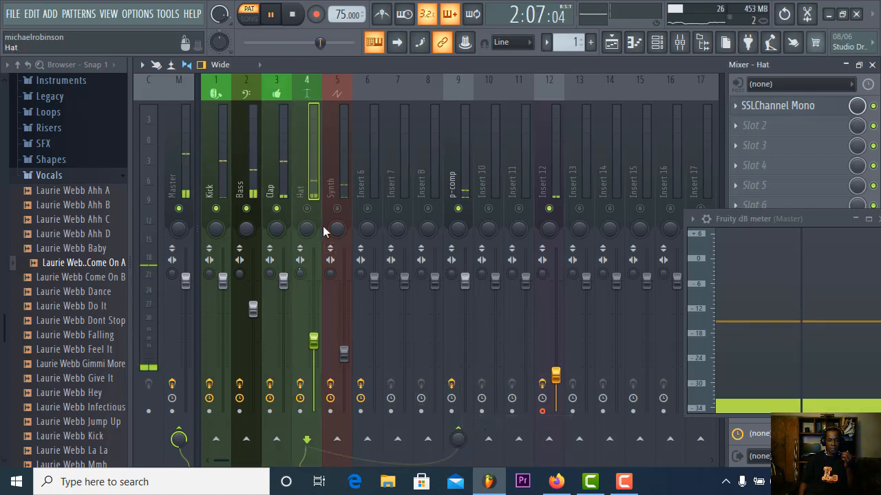
{"action": "right_click", "coordinate": [459, 438]}
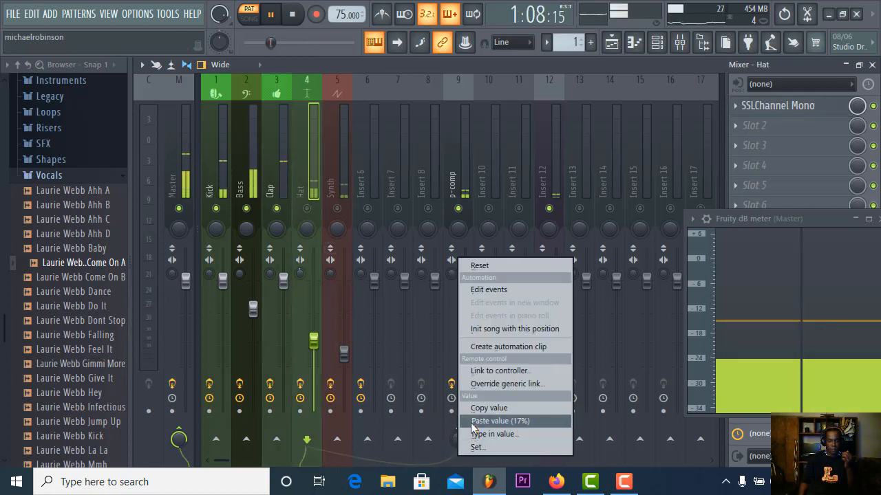
{"action": "left_click", "coordinate": [497, 421]}
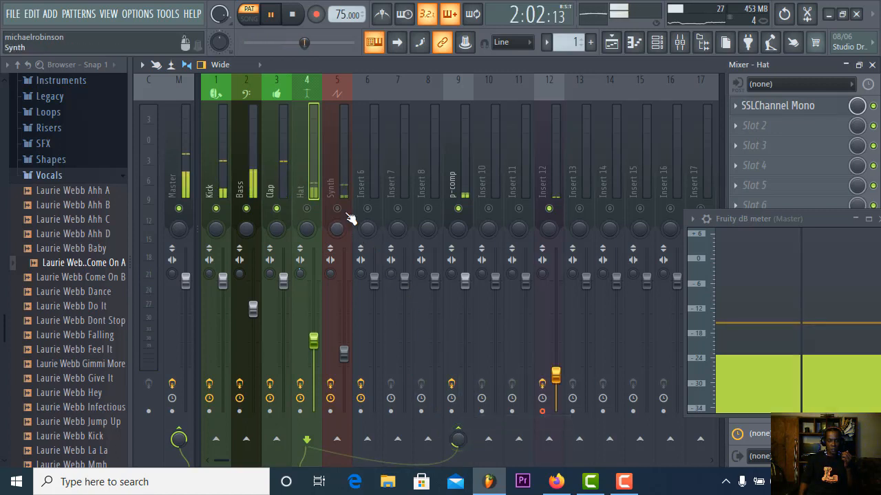
{"action": "left_click", "coordinate": [307, 208]}
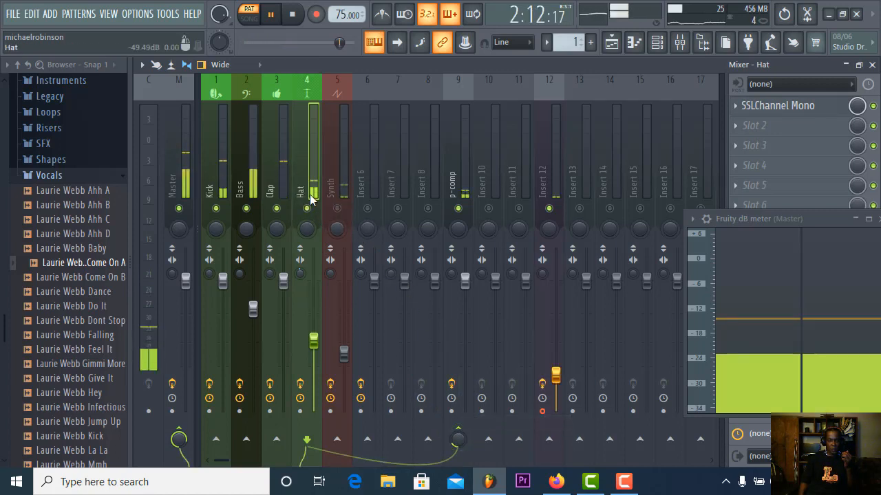
Step: Unmute the synth track and paste the copied send value onto its p-comp send
{"action": "left_click", "coordinate": [336, 209]}
{"action": "left_click", "coordinate": [342, 192]}
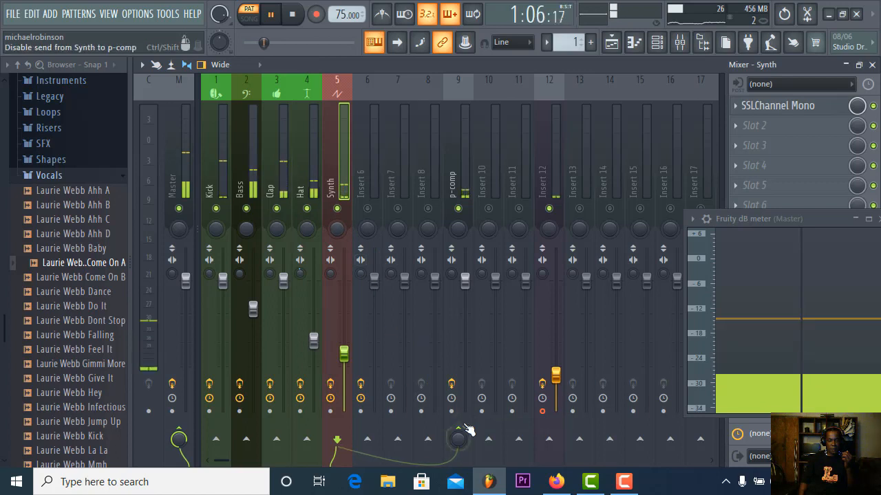
{"action": "left_click_drag", "start_coordinate": [461, 433], "coordinate": [460, 441]}
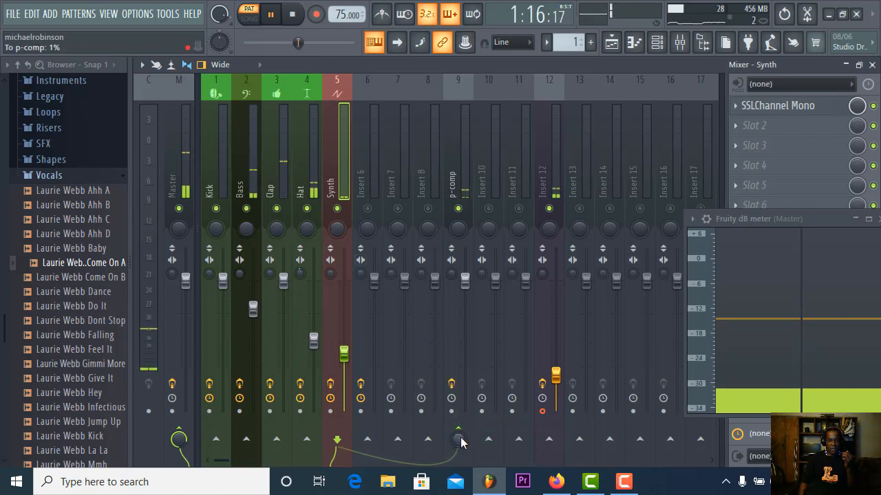
{"action": "right_click", "coordinate": [461, 447]}
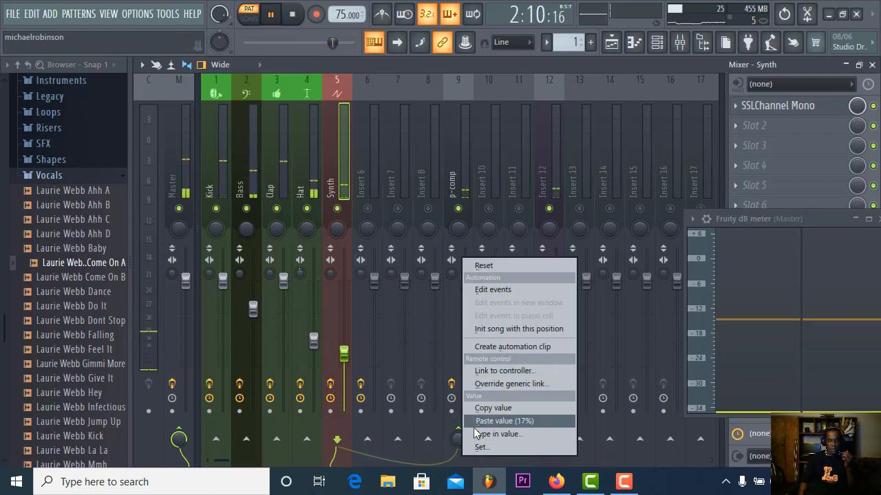
{"action": "left_click", "coordinate": [472, 431]}
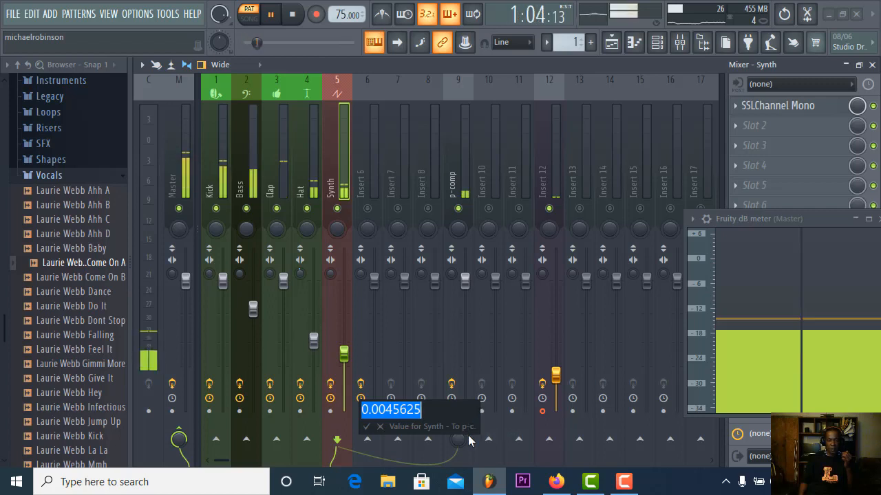
{"action": "left_click", "coordinate": [367, 426]}
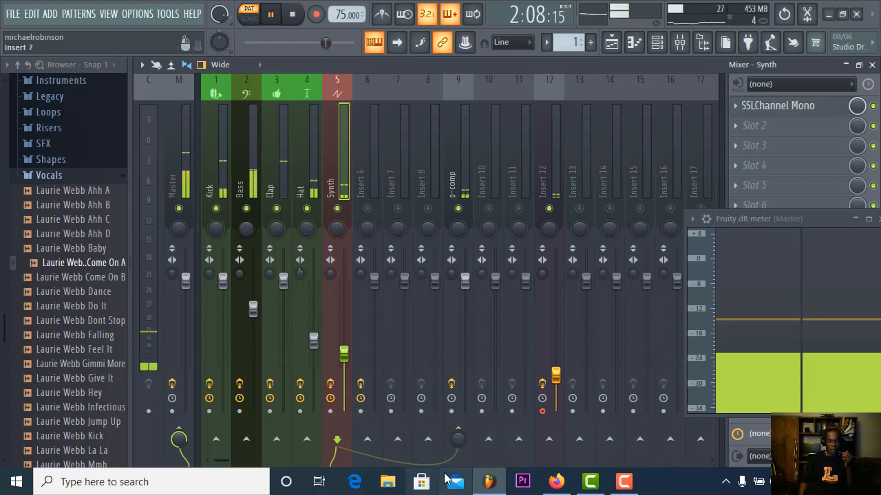
{"action": "right_click", "coordinate": [459, 444]}
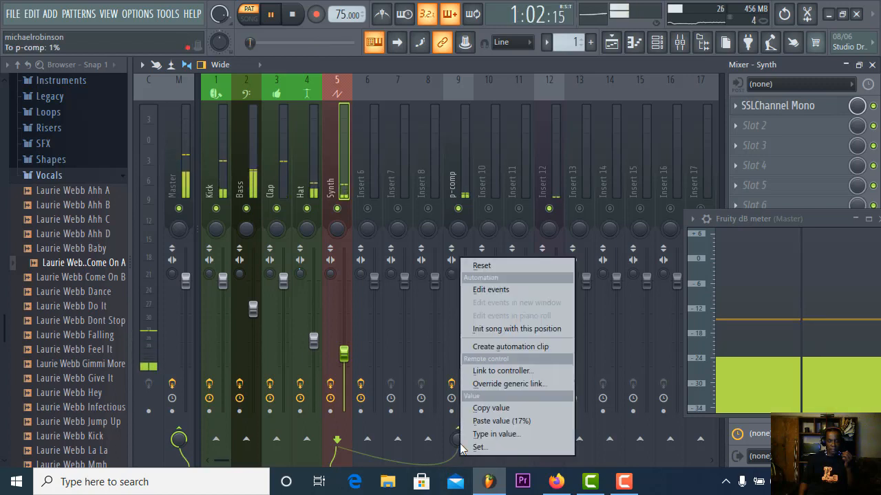
{"action": "left_click", "coordinate": [471, 422]}
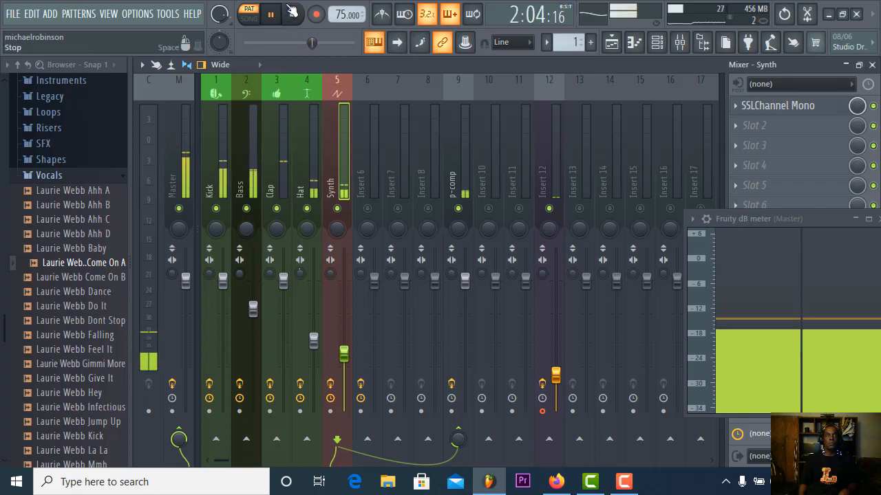
Step: Stop playback, mute the synth, hat, clap and bass tracks, and merge the master's stereo separation to mono
{"action": "key", "text": "space"}
{"action": "left_click", "coordinate": [338, 209]}
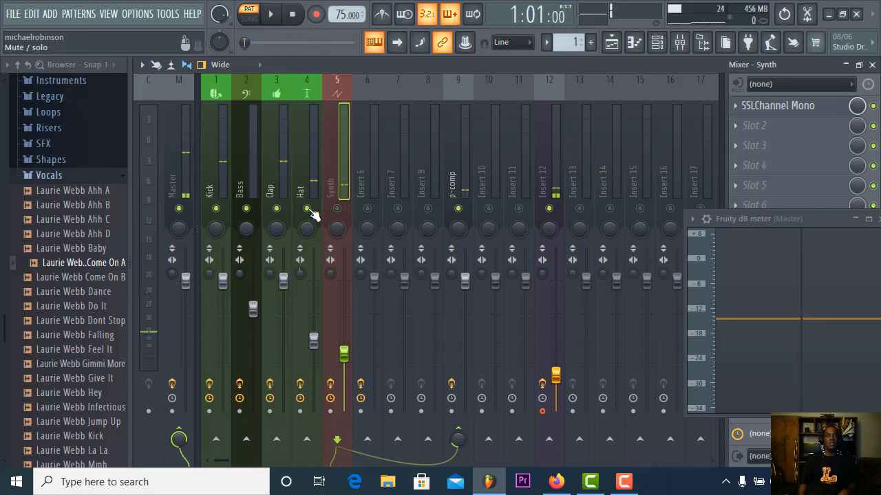
{"action": "left_click", "coordinate": [307, 209]}
{"action": "left_click", "coordinate": [277, 208]}
{"action": "left_click", "coordinate": [247, 209]}
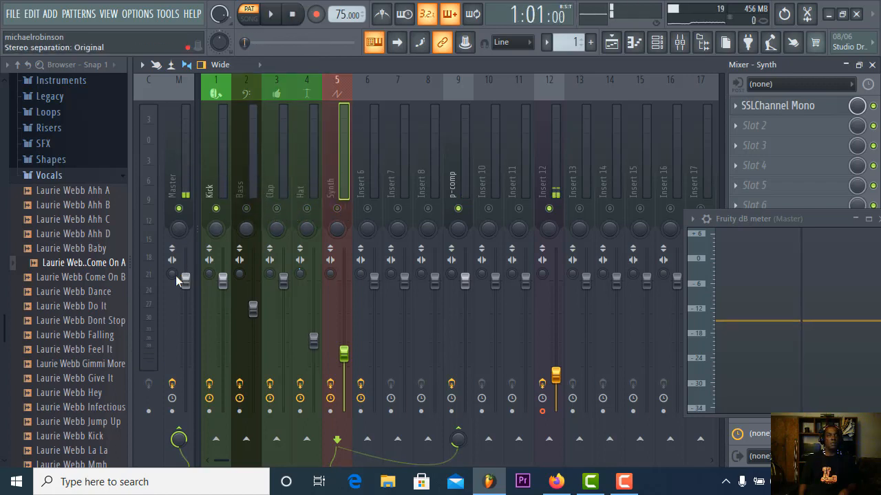
{"action": "left_click_drag", "start_coordinate": [171, 275], "coordinate": [174, 208]}
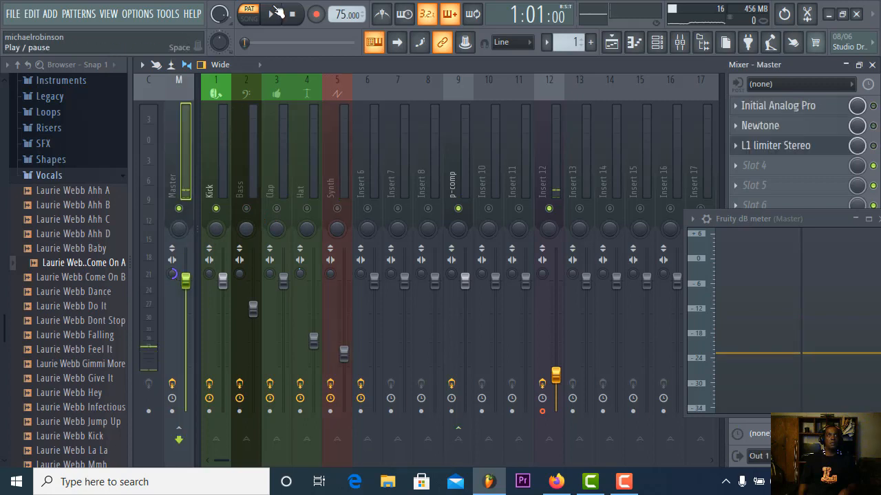
Step: Start playback, unmute the bass and lower its volume to about 74% (-6.3 dB) against the kick
{"action": "left_click", "coordinate": [276, 13]}
{"action": "left_click", "coordinate": [247, 209]}
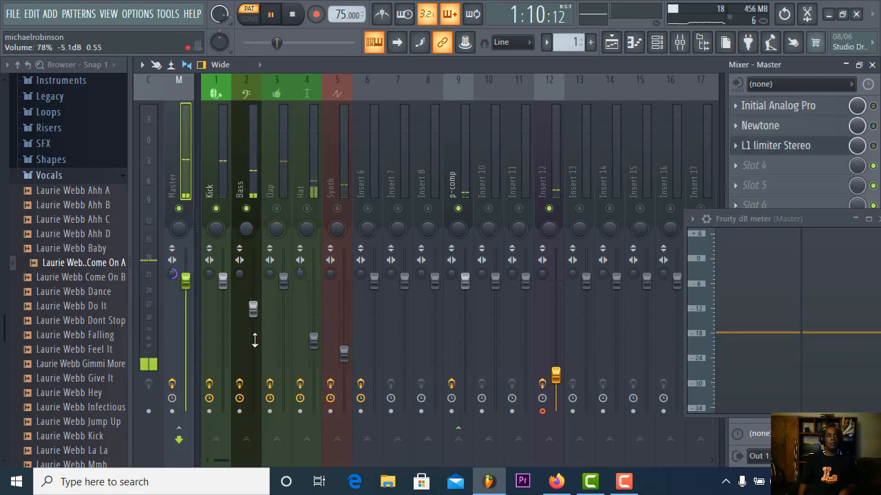
{"action": "left_click_drag", "start_coordinate": [253, 309], "coordinate": [253, 315]}
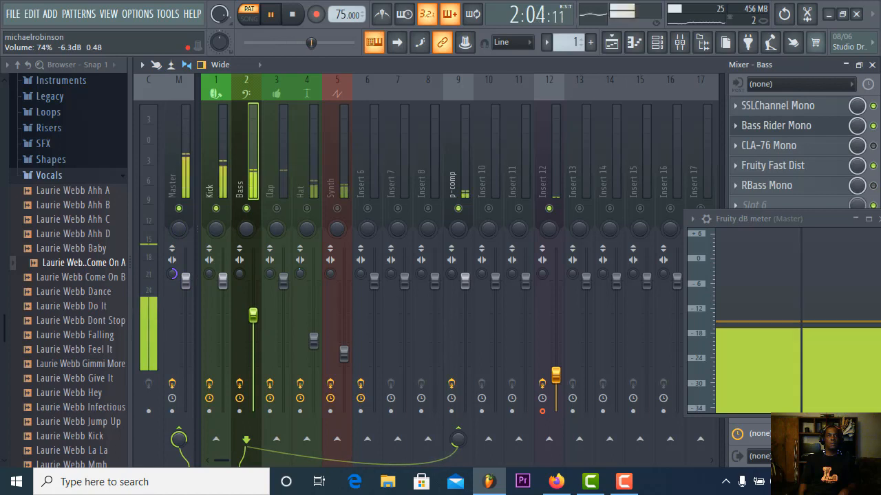
Step: Unmute the clap and lower its volume slightly below unity during playback
{"action": "left_click", "coordinate": [277, 209]}
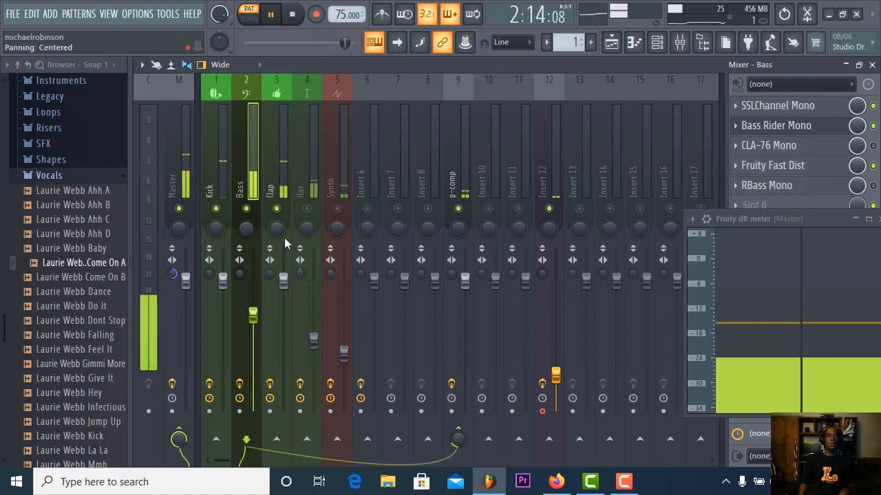
{"action": "left_click", "coordinate": [282, 282]}
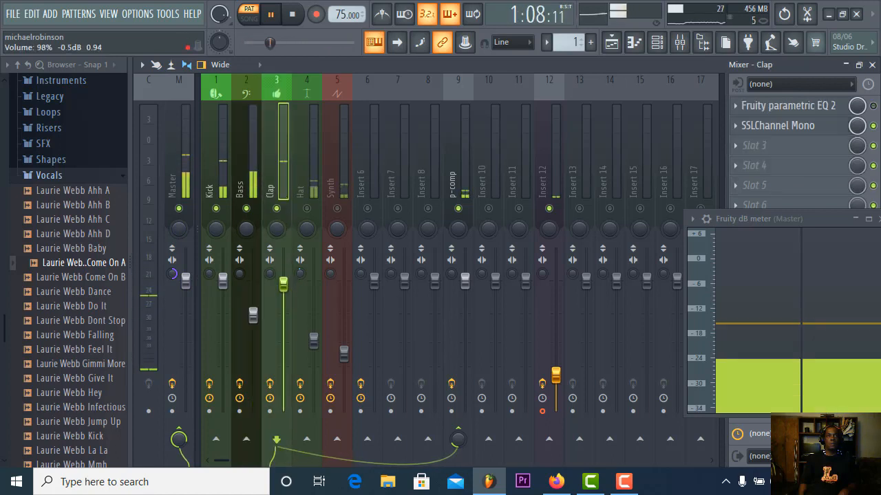
{"action": "left_click_drag", "start_coordinate": [283, 283], "coordinate": [283, 289]}
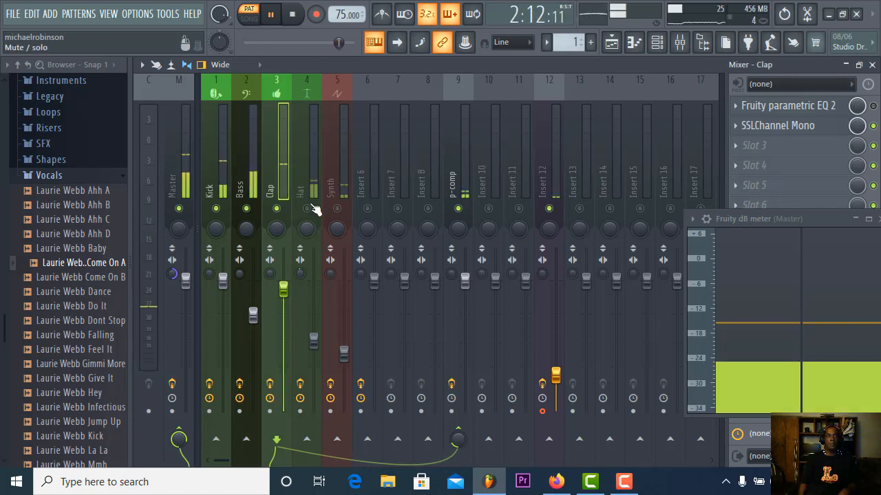
Step: Unmute the hat and synth, set the hat's volume to 44% (-14.5 dB) and lower the synth's volume slightly
{"action": "left_click", "coordinate": [307, 208]}
{"action": "left_click_drag", "start_coordinate": [314, 342], "coordinate": [314, 345]}
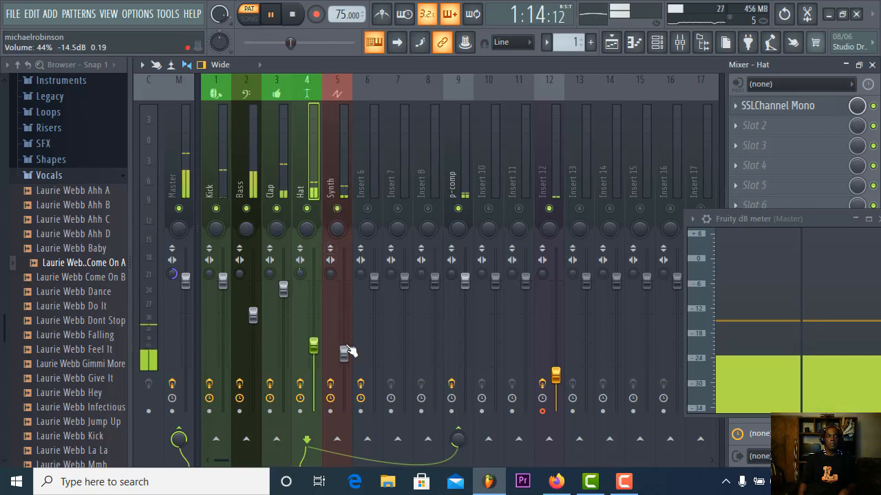
{"action": "left_click_drag", "start_coordinate": [345, 353], "coordinate": [345, 358]}
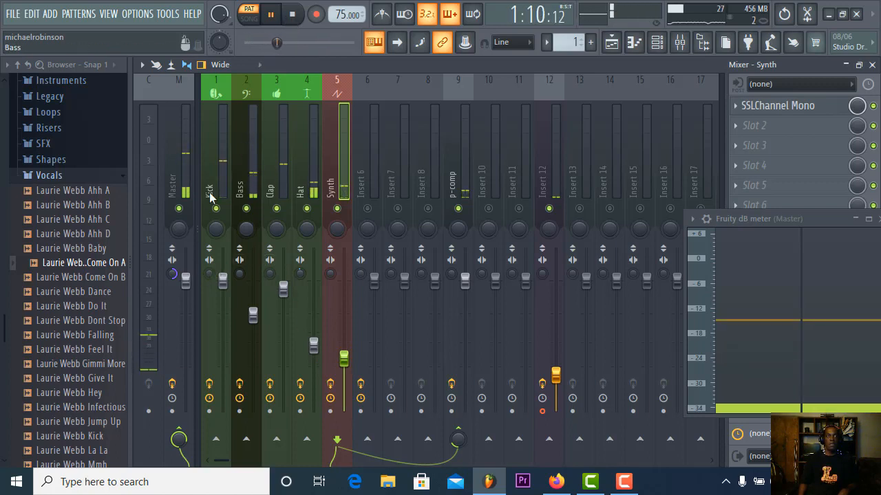
Step: Stop playback, reset the master's stereo separation to original, and restart playback
{"action": "key", "text": "space"}
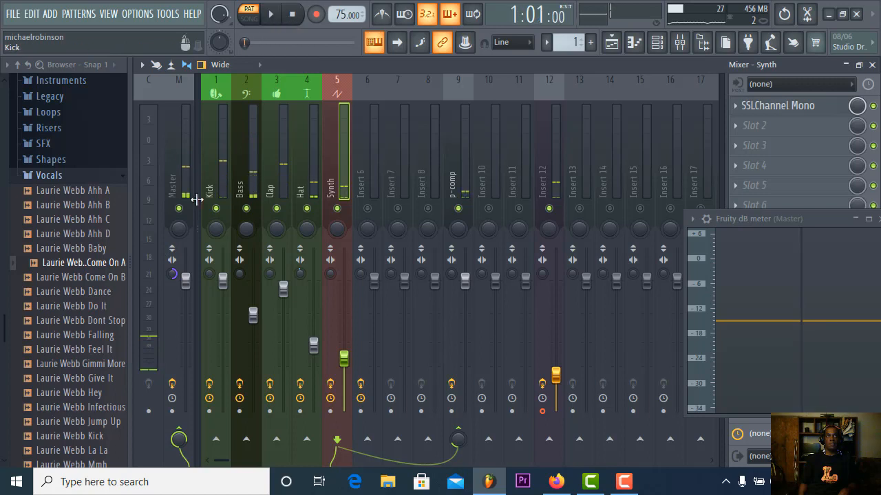
{"action": "left_click", "coordinate": [173, 275]}
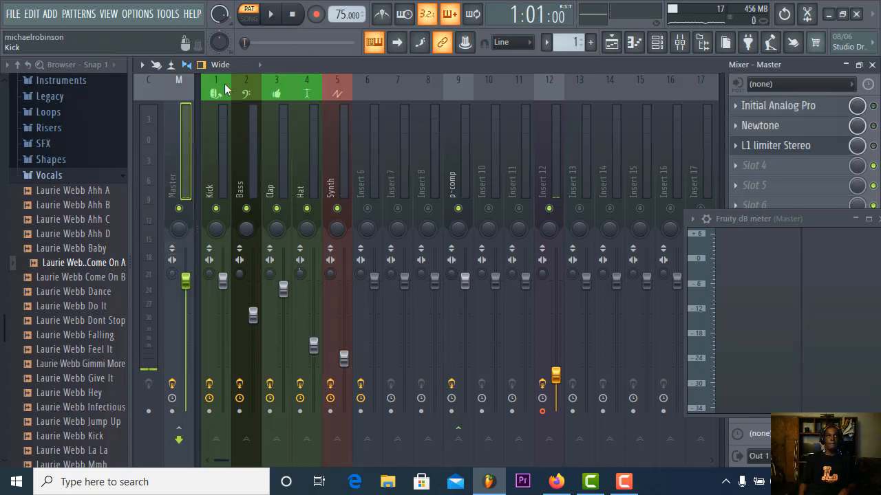
{"action": "left_click", "coordinate": [272, 16]}
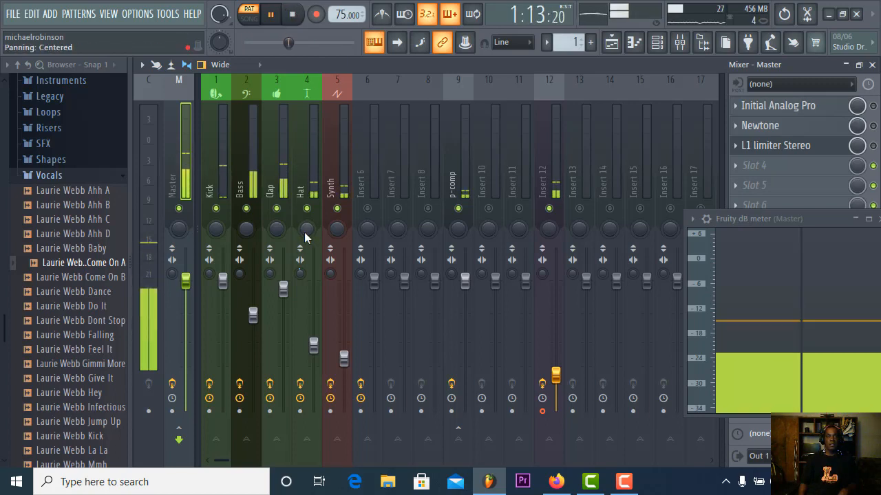
Step: Pan the hat 24% left and the synth 21% right during playback
{"action": "left_click_drag", "start_coordinate": [306, 229], "coordinate": [307, 237]}
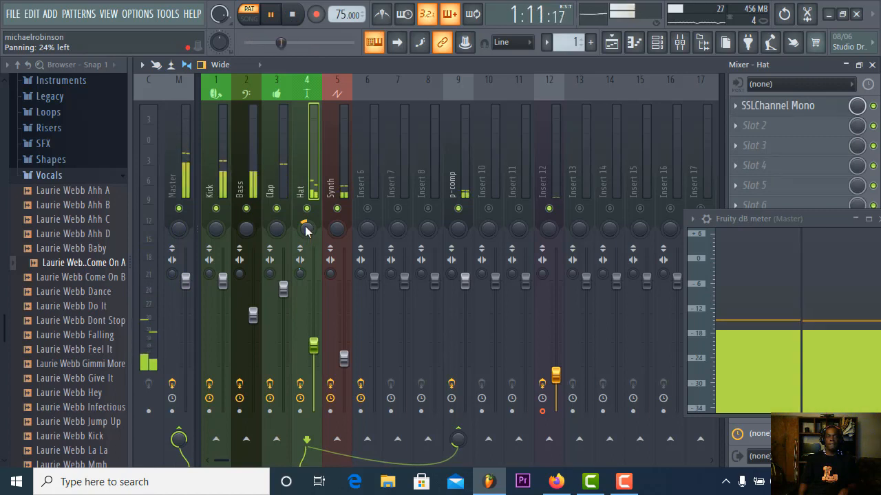
{"action": "left_click", "coordinate": [335, 229]}
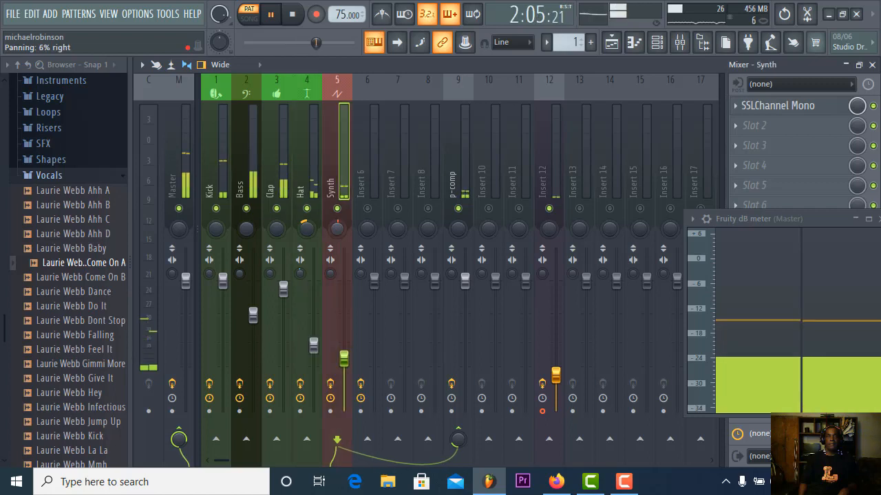
{"action": "left_click_drag", "start_coordinate": [337, 229], "coordinate": [336, 224]}
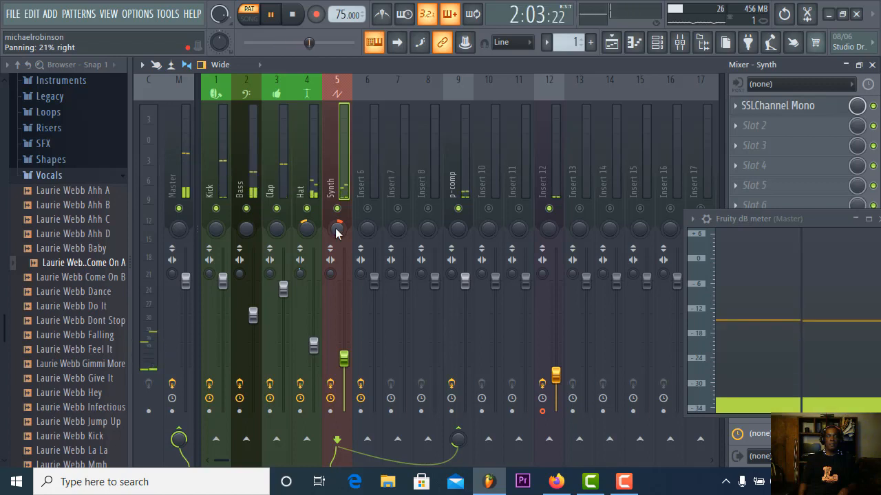
Step: Stop and restart playback to listen to the full mix with all tracks active
{"action": "left_click", "coordinate": [296, 18]}
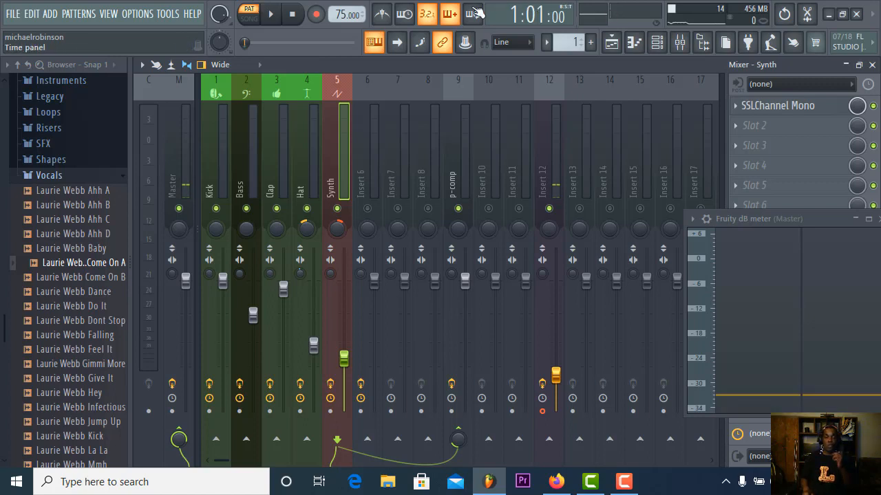
{"action": "left_click", "coordinate": [278, 14]}
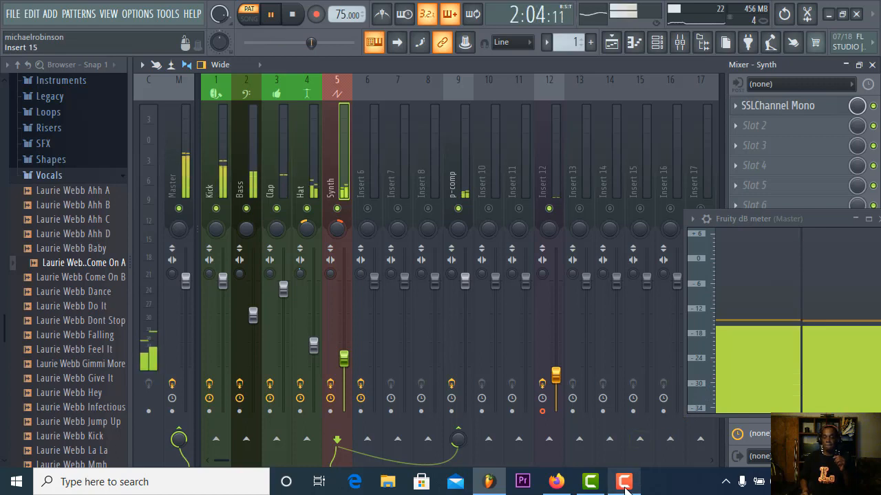
{"action": "mouse_move", "coordinate": [626, 488]}
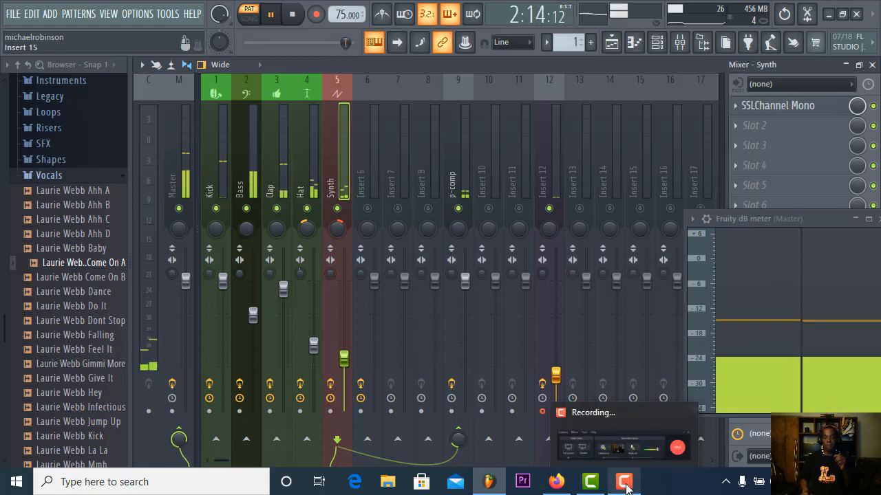
{"action": "left_click", "coordinate": [625, 484]}
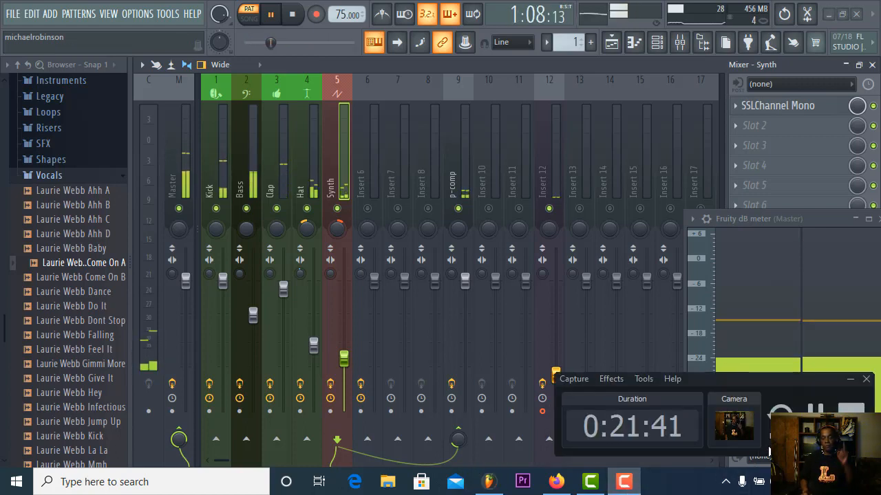